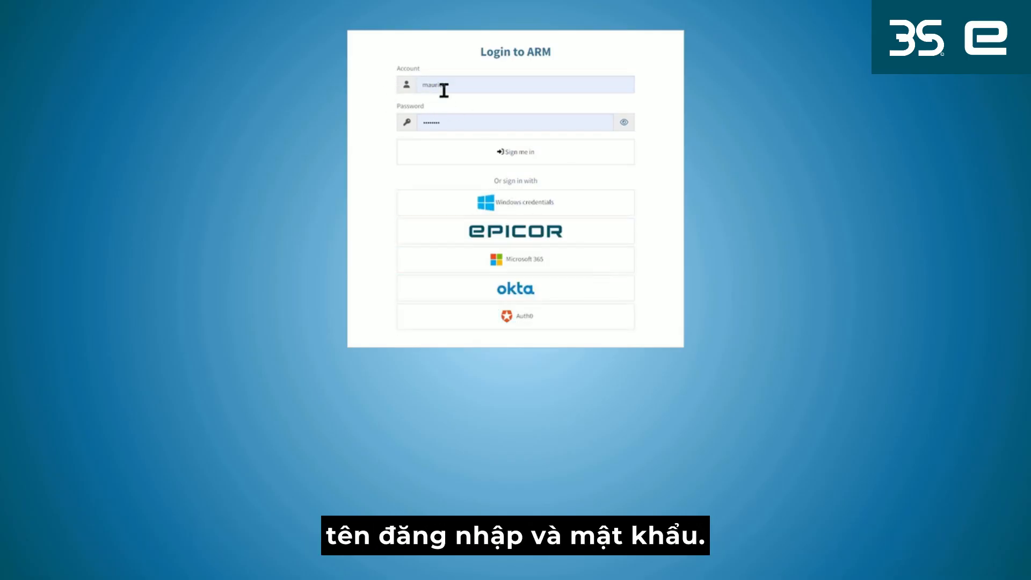
Sign in to ARM with the account credentials already filled in and open the purchase orders list.
{"action": "left_click", "coordinate": [498, 152]}
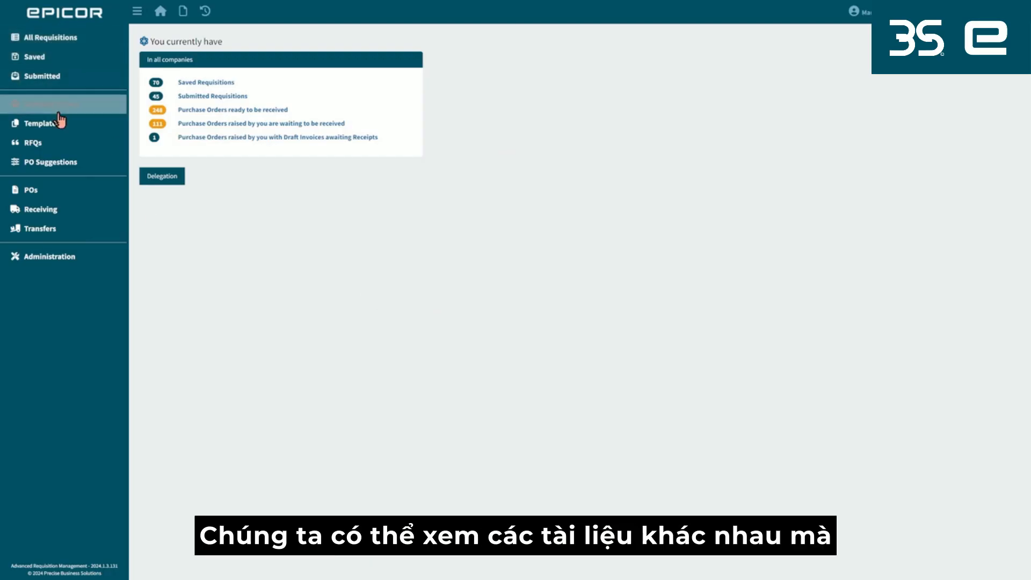
{"action": "left_click", "coordinate": [43, 193]}
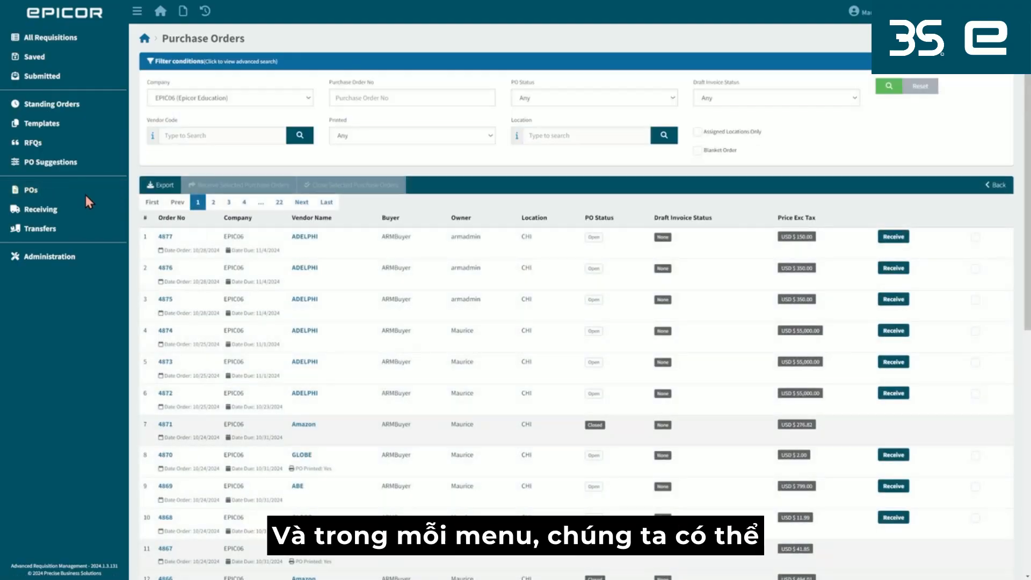
Filter the purchase orders by vendor code BUNZL.
{"action": "left_click", "coordinate": [188, 135]}
{"action": "type", "text": "b"}
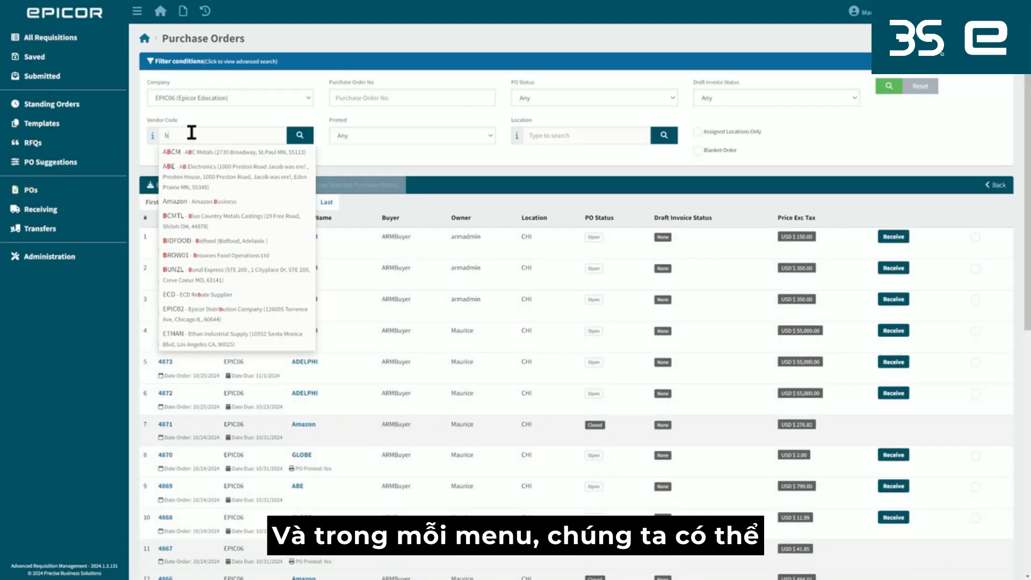
{"action": "type", "text": "unzl"}
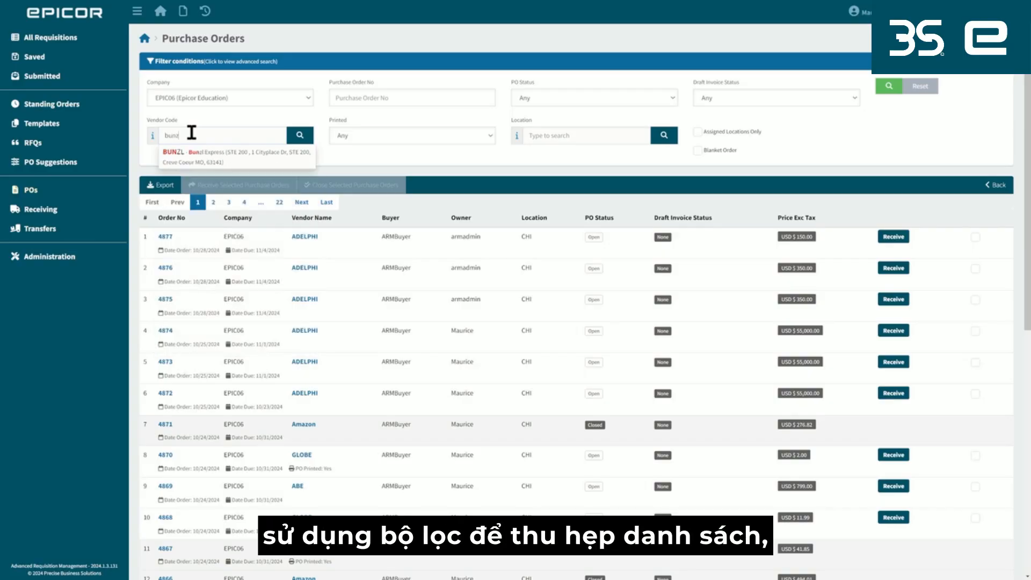
{"action": "left_click", "coordinate": [217, 152]}
{"action": "left_click", "coordinate": [889, 88]}
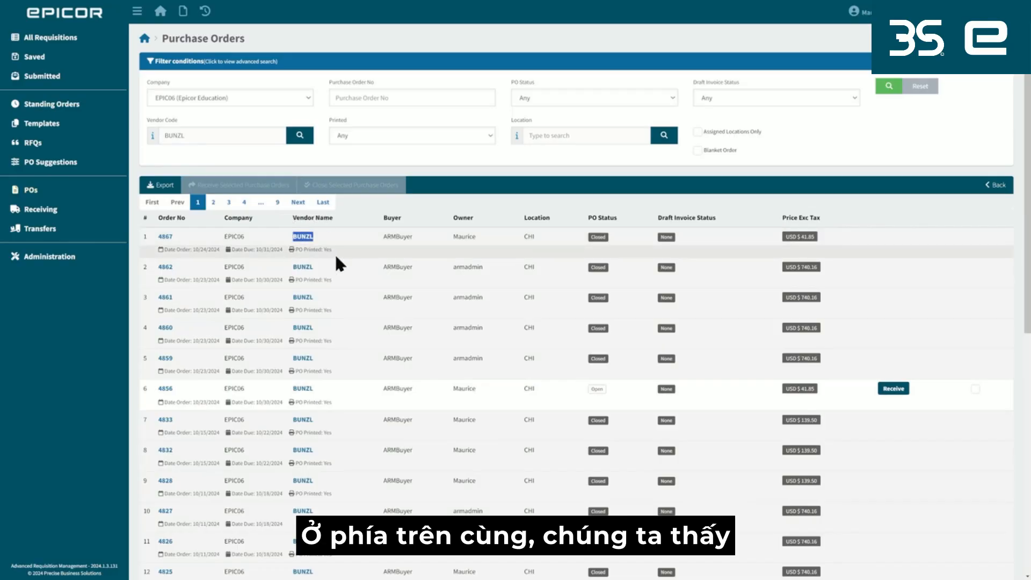
Collapse and restore the navigation menu, and return to the home dashboard.
{"action": "left_click", "coordinate": [139, 12]}
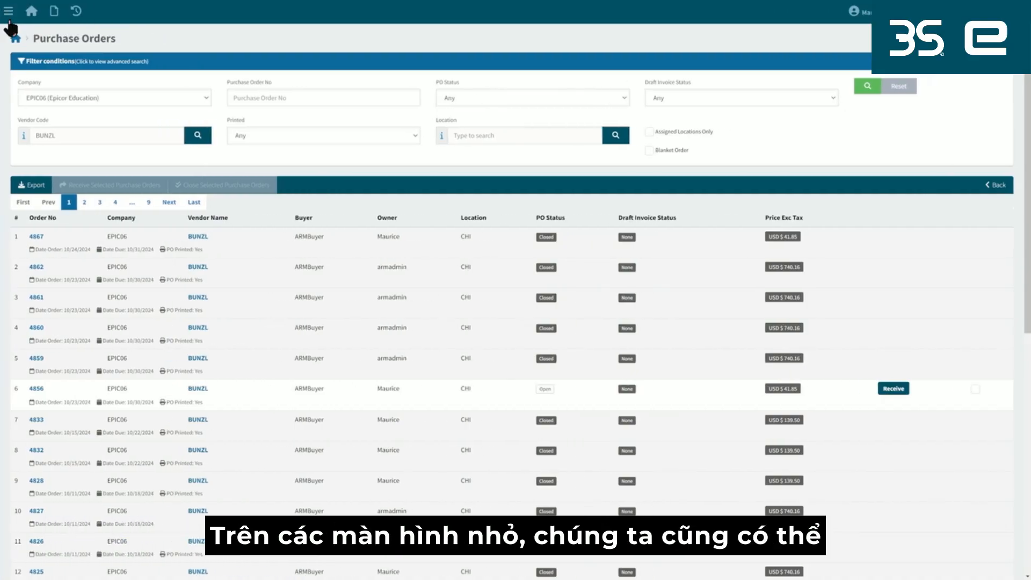
{"action": "left_click", "coordinate": [8, 11]}
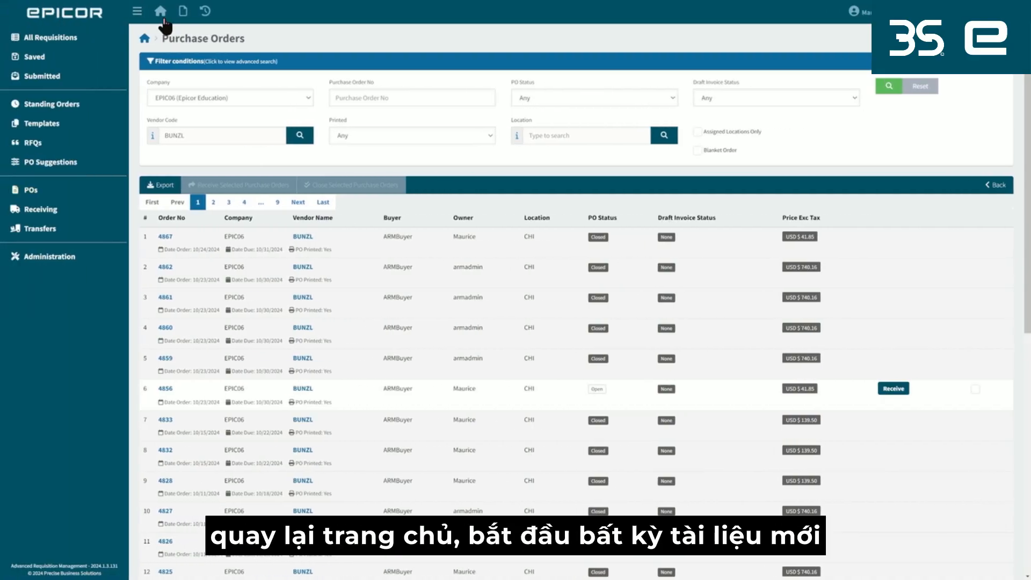
{"action": "left_click", "coordinate": [163, 19]}
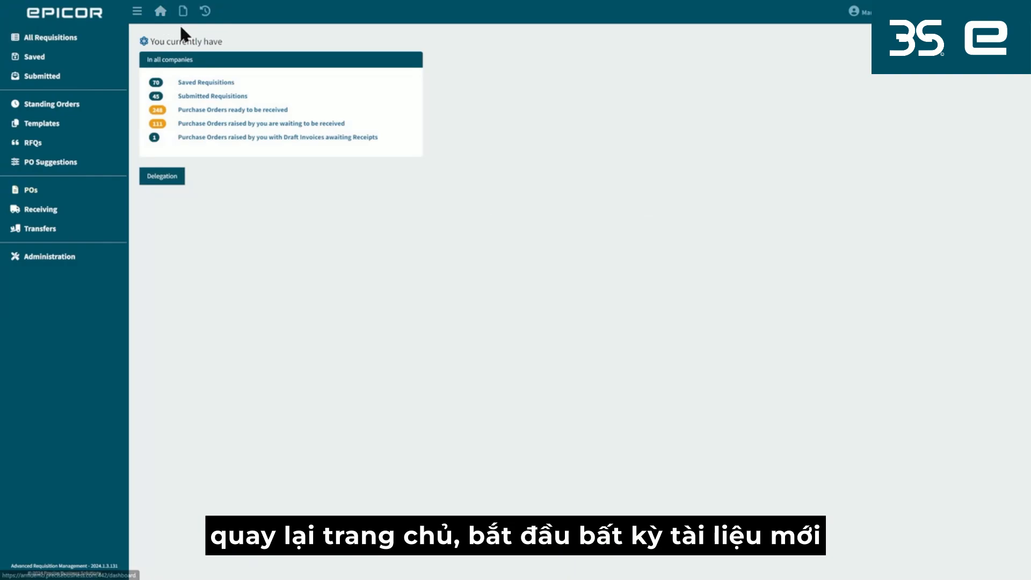
Look over the document types that can be created and the list of recent documents.
{"action": "left_click", "coordinate": [182, 16]}
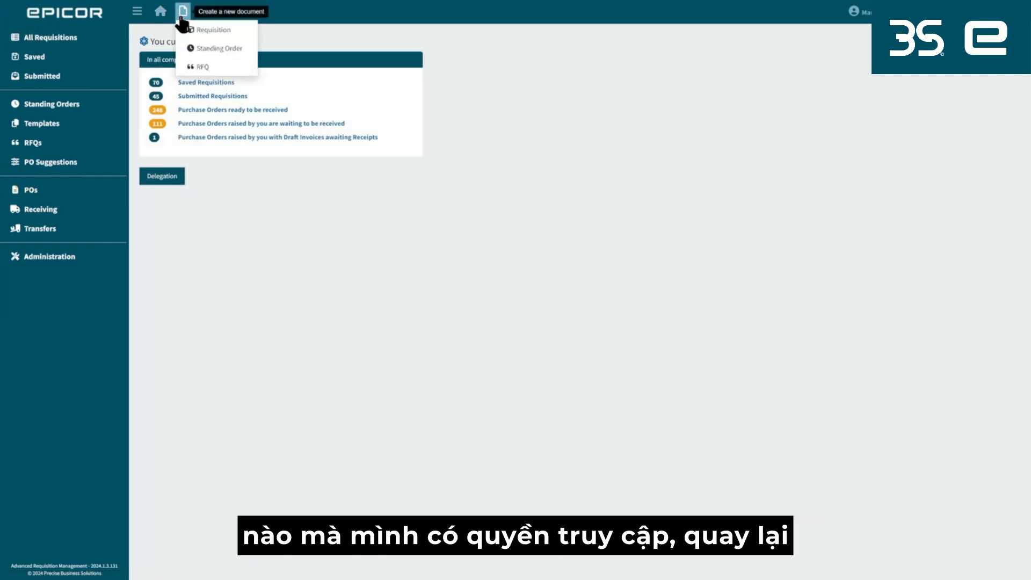
{"action": "left_click", "coordinate": [204, 13]}
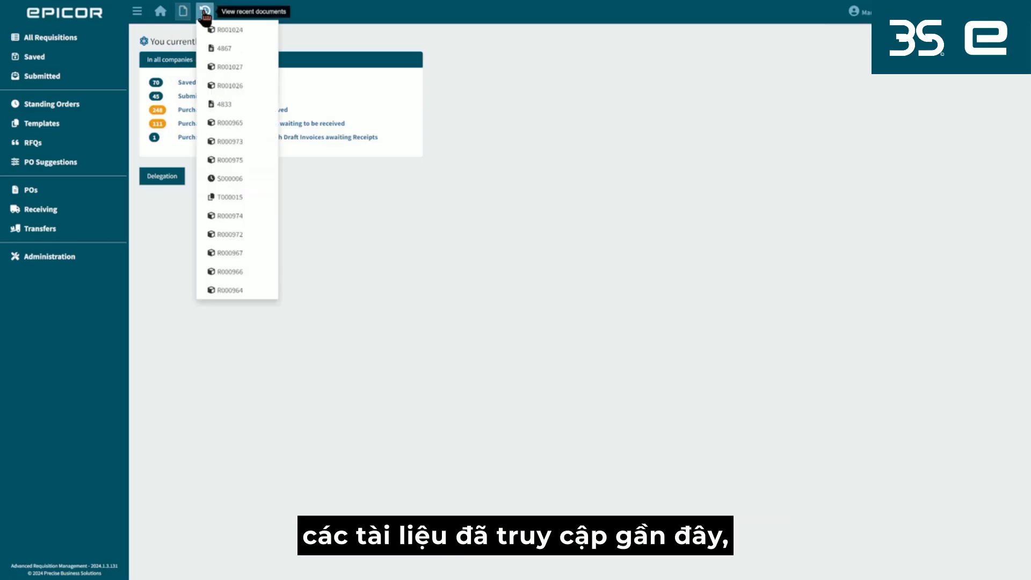
{"action": "left_click", "coordinate": [327, 16]}
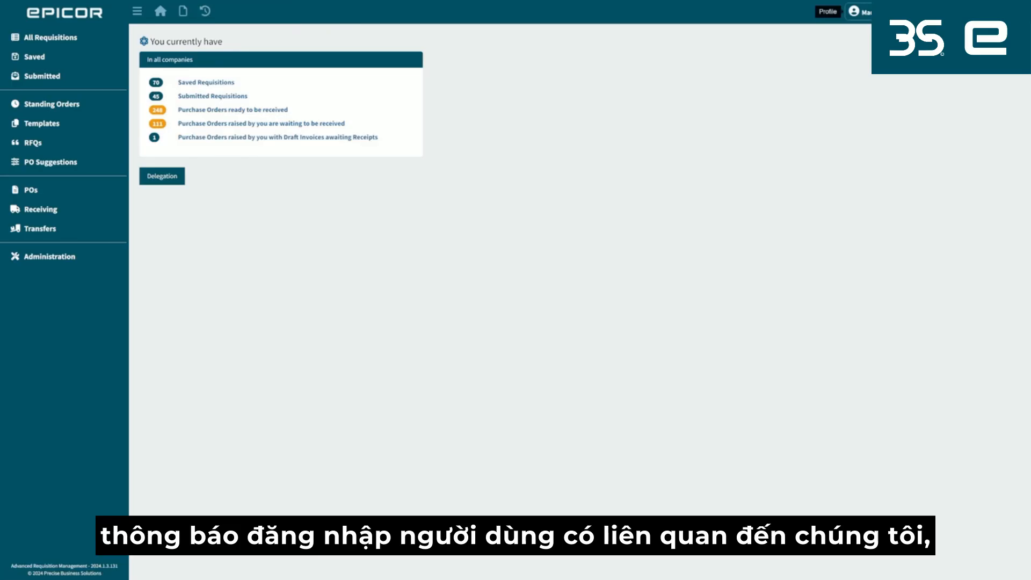
{"action": "left_click", "coordinate": [854, 12]}
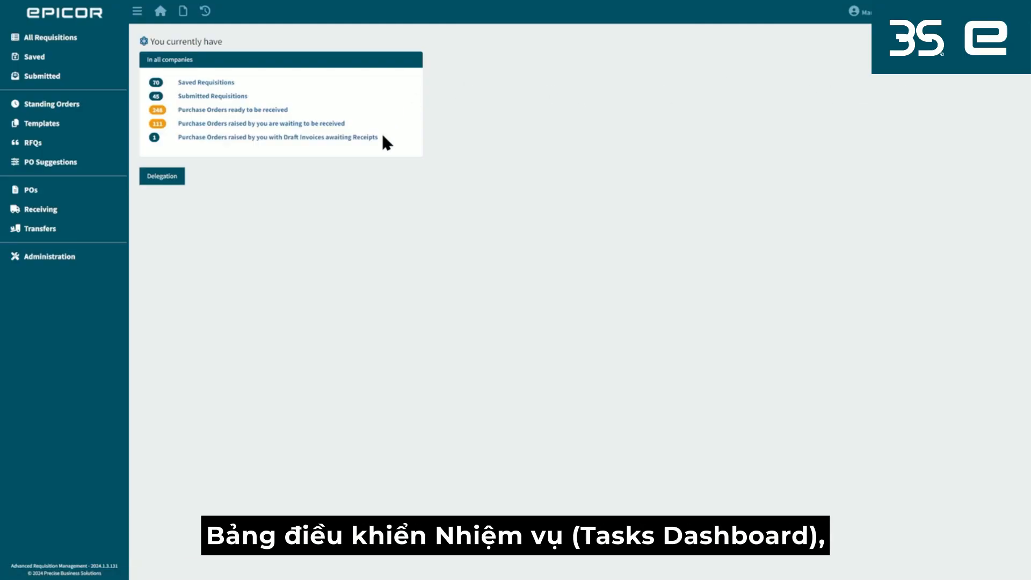
{"action": "mouse_move", "coordinate": [383, 136]}
{"action": "left_mouse_down"}
{"action": "mouse_move", "coordinate": [163, 82]}
{"action": "mouse_move", "coordinate": [393, 138]}
{"action": "left_mouse_up"}
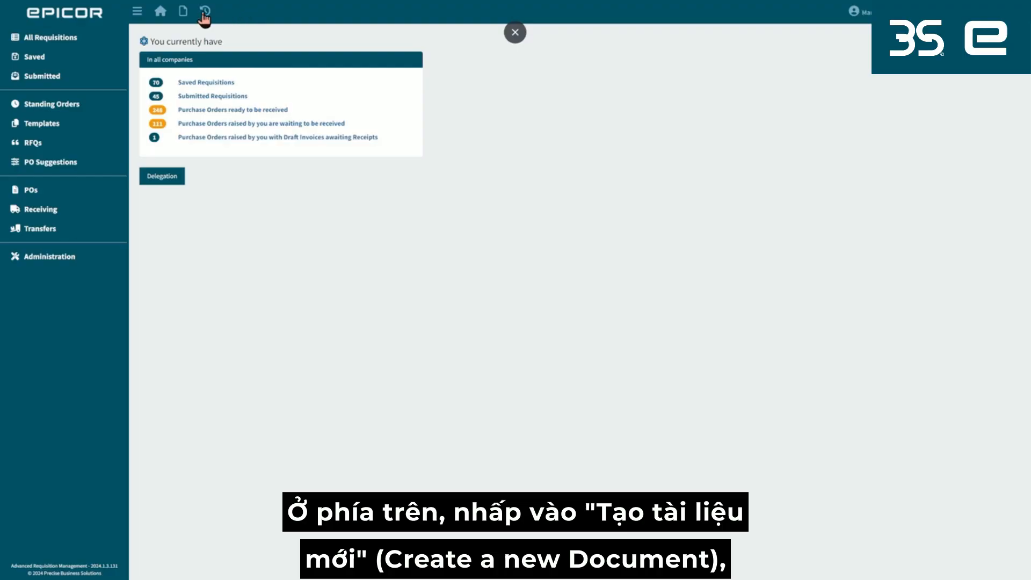
Create a new requisition and name it "my req".
{"action": "left_click", "coordinate": [184, 11]}
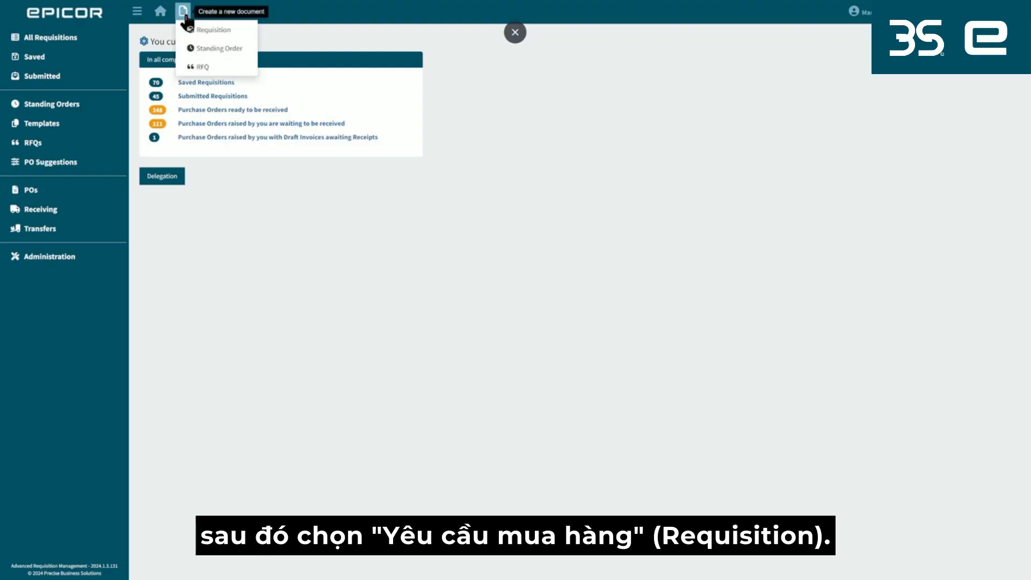
{"action": "left_click", "coordinate": [227, 29]}
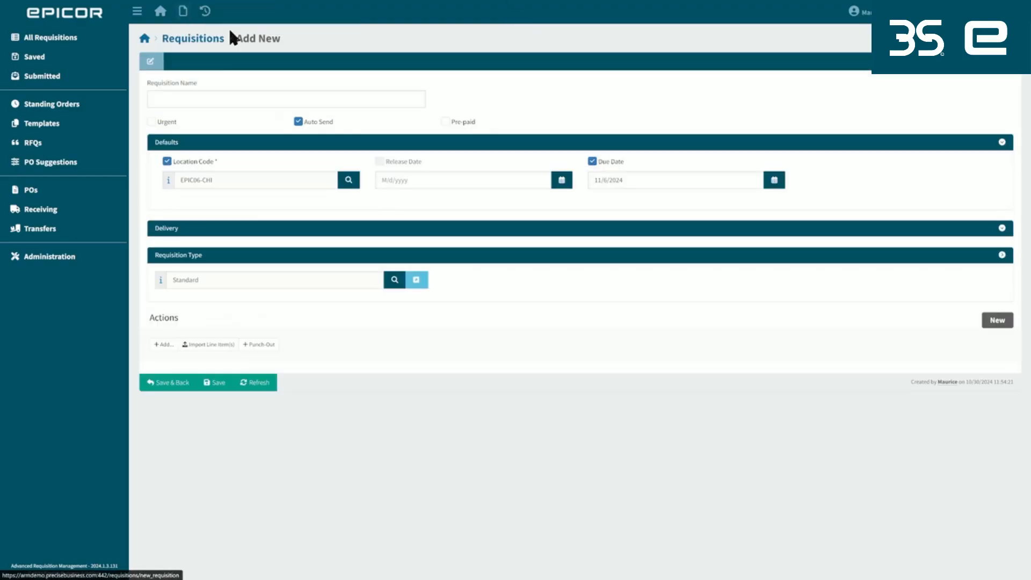
{"action": "type", "text": "m"}
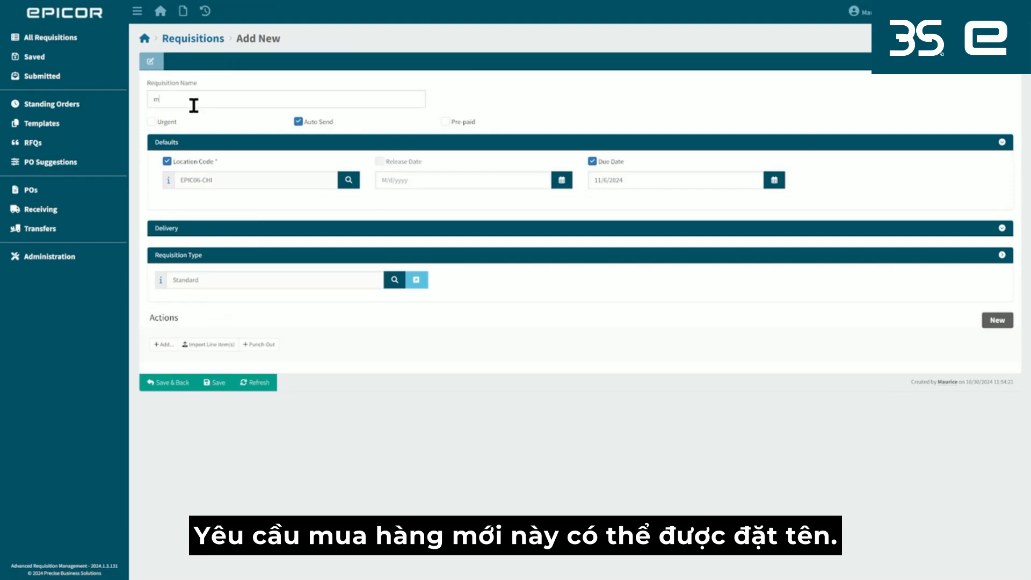
{"action": "type", "text": "y req"}
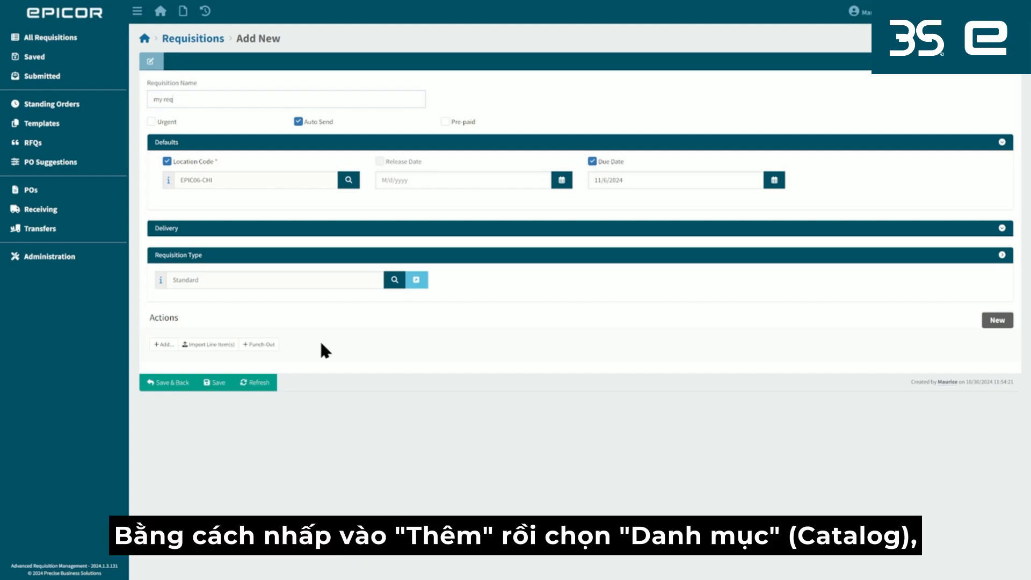
Start adding catalogue items to the requisition and search the catalogue by the description "mask".
{"action": "left_click", "coordinate": [168, 350]}
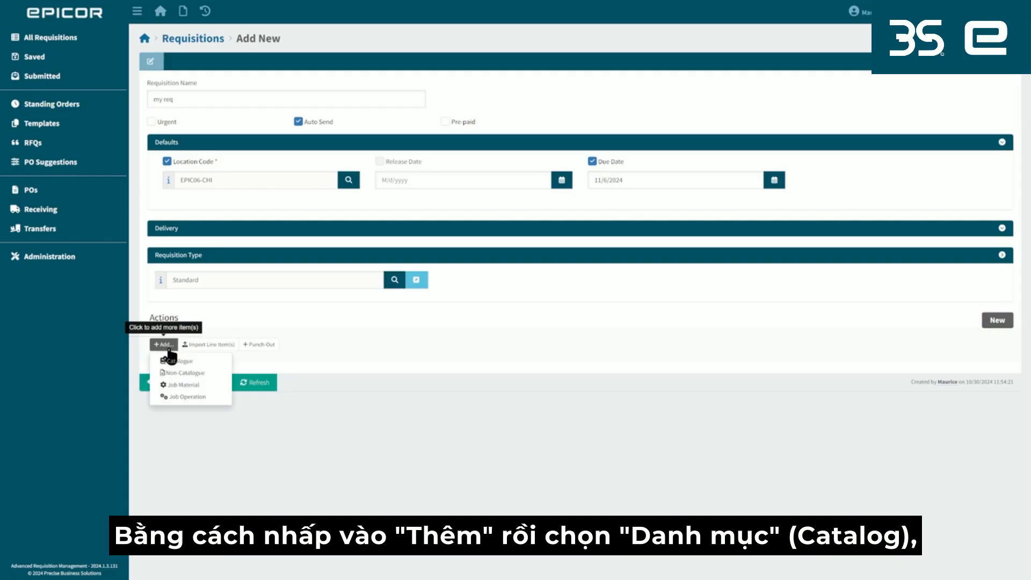
{"action": "left_click", "coordinate": [195, 361]}
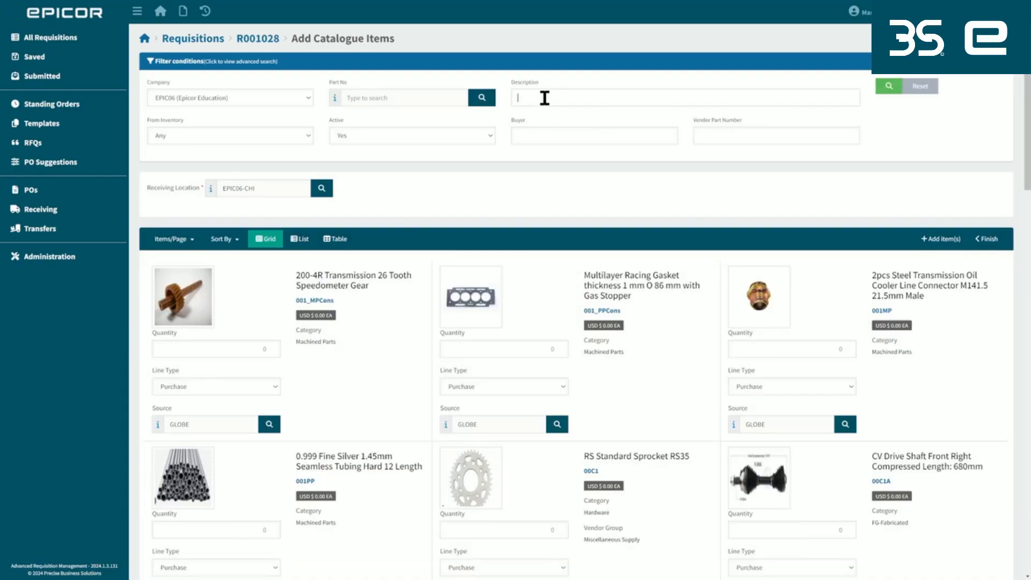
{"action": "type", "text": "mask"}
{"action": "key", "text": "Return"}
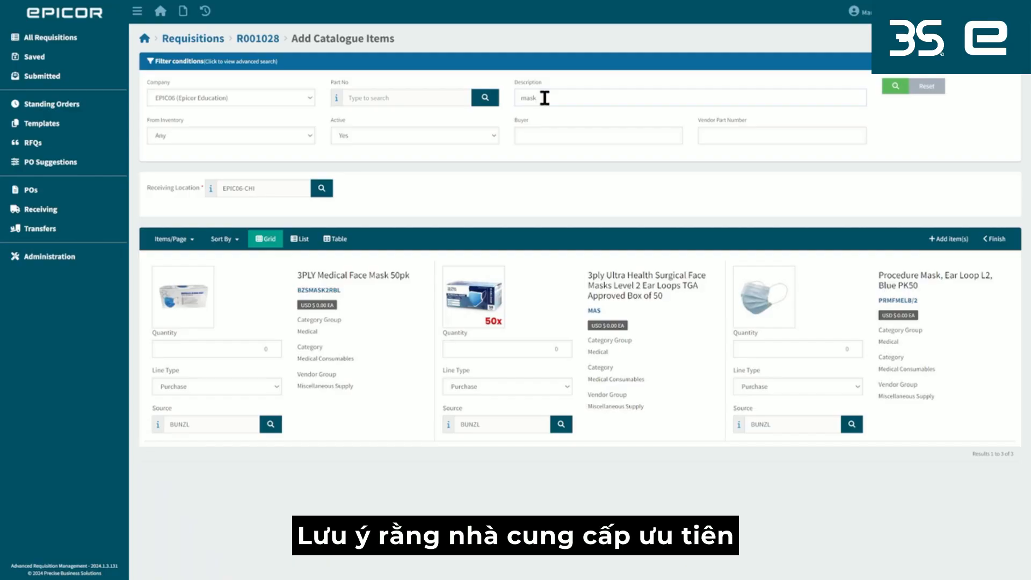
Choose vendor BUNZL as the source for the 3ply Ultra Health Surgical Face Masks Level 2.
{"action": "double_click", "coordinate": [484, 424]}
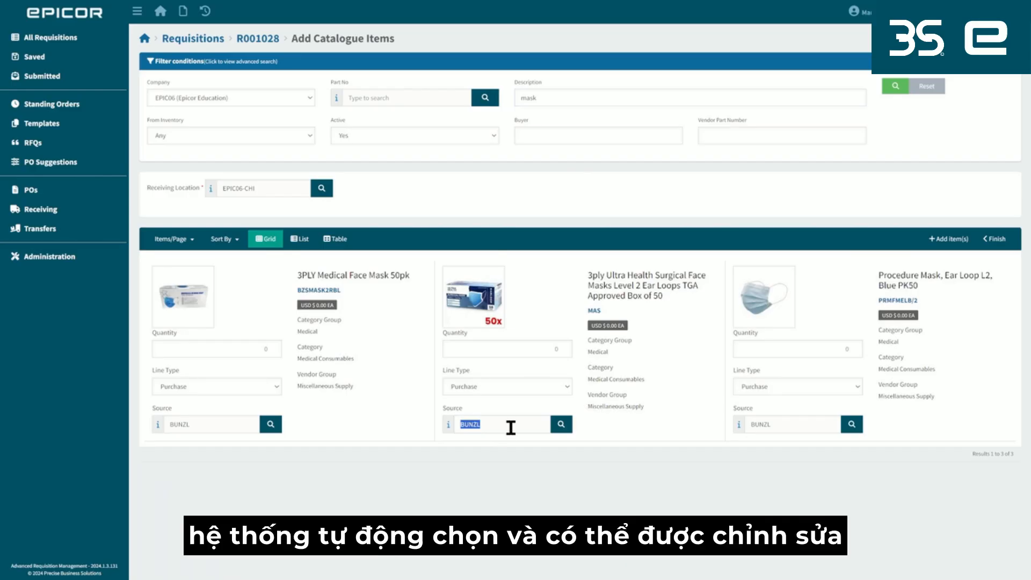
{"action": "left_click", "coordinate": [561, 424]}
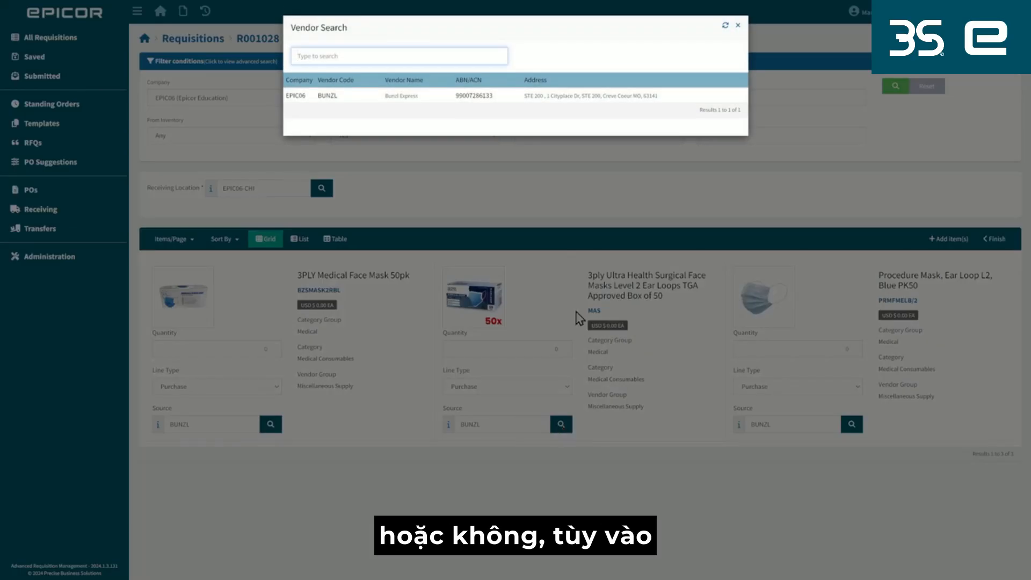
{"action": "left_click", "coordinate": [552, 97]}
Add 10 of the 3ply Ultra Health Surgical Face Masks to the requisition and finish the catalogue selection.
{"action": "left_click", "coordinate": [538, 344]}
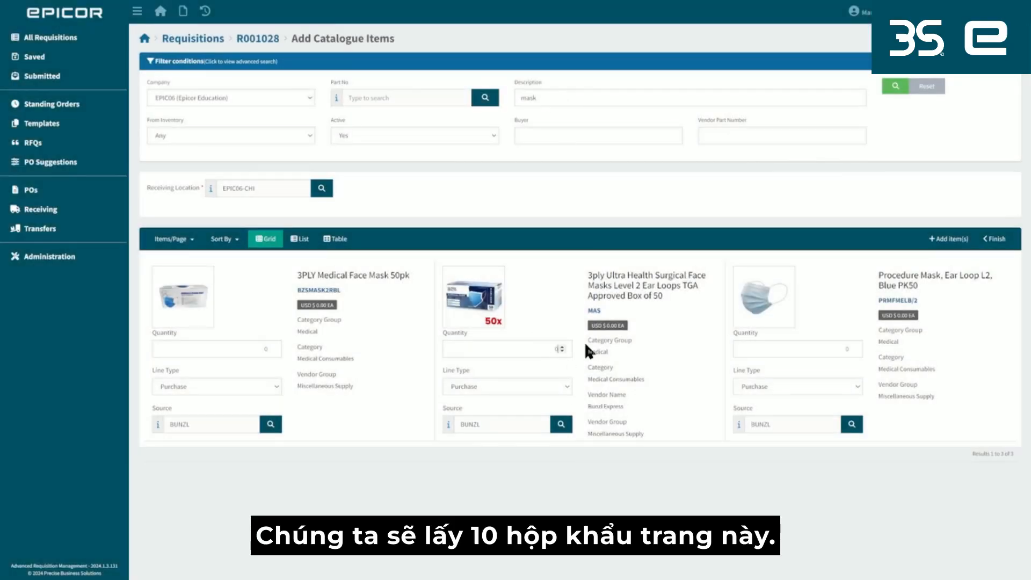
{"action": "type", "text": "10"}
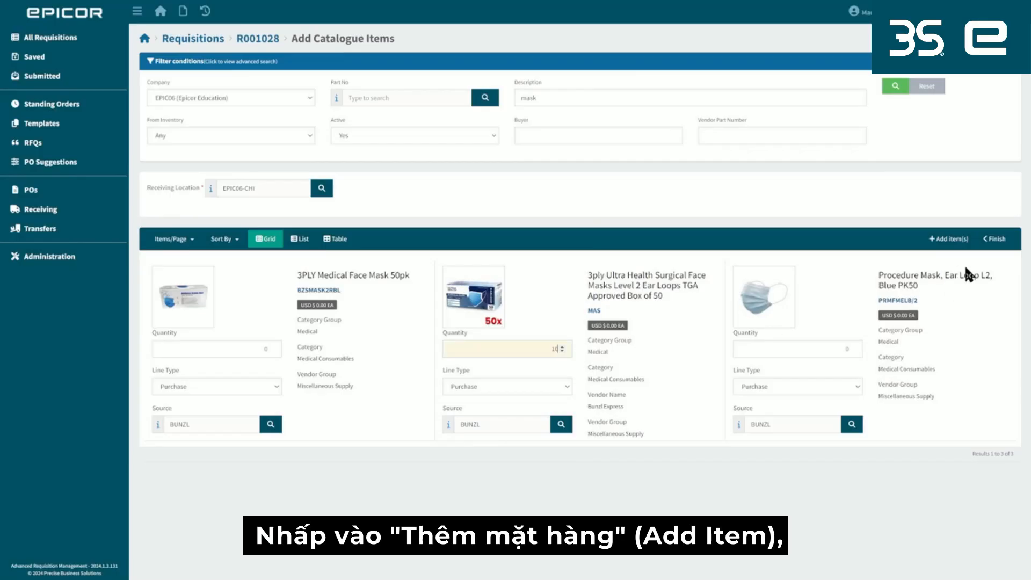
{"action": "left_click", "coordinate": [950, 239]}
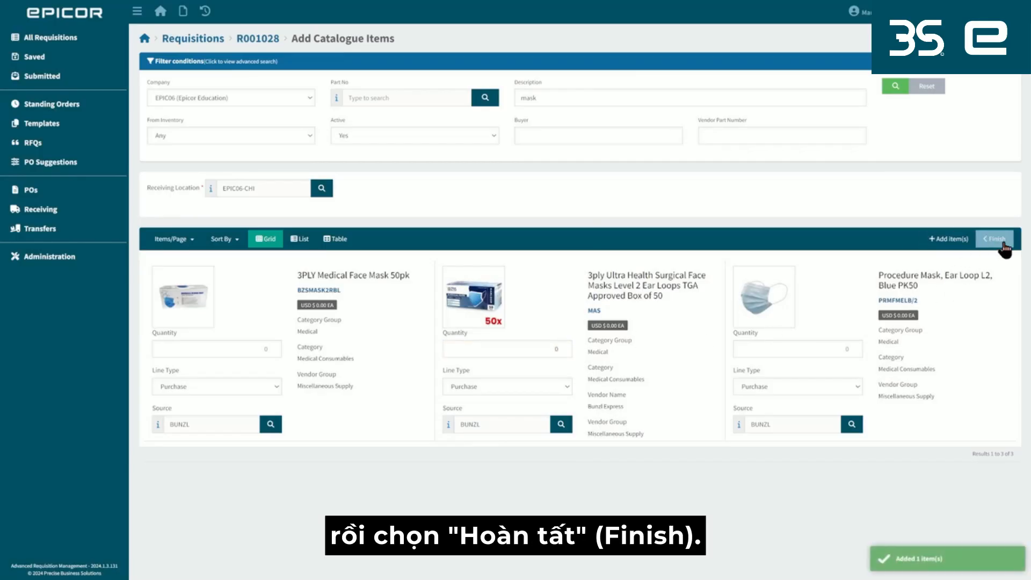
{"action": "left_click", "coordinate": [997, 240]}
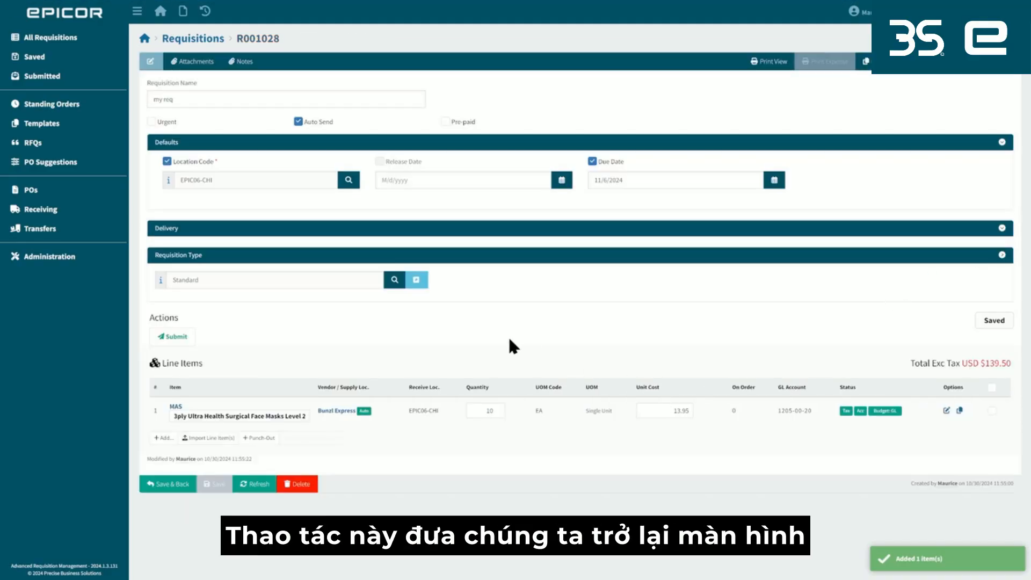
Review the mask line item's details, tax status and GL budget figures.
{"action": "double_click", "coordinate": [152, 411]}
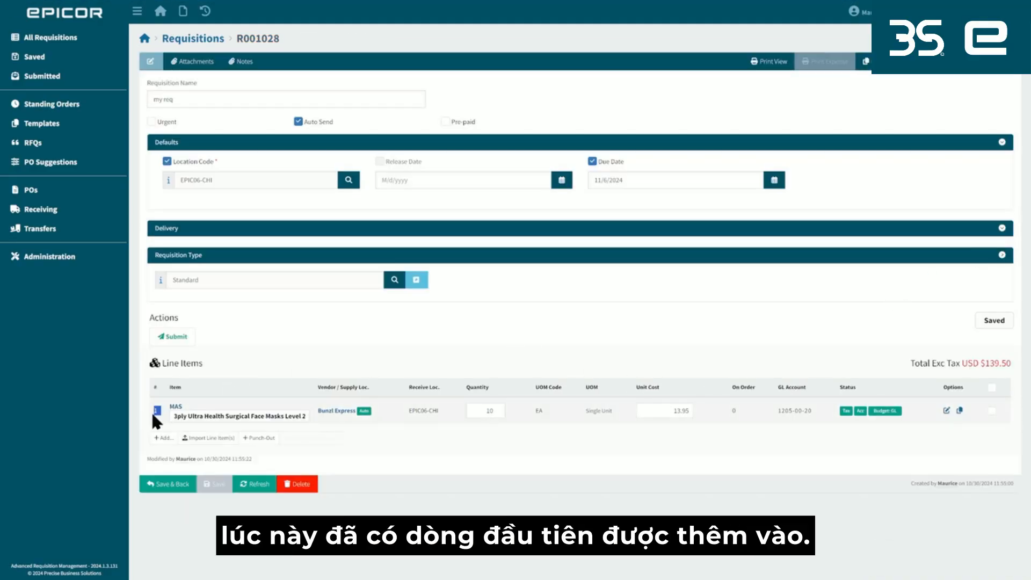
{"action": "left_click", "coordinate": [273, 344]}
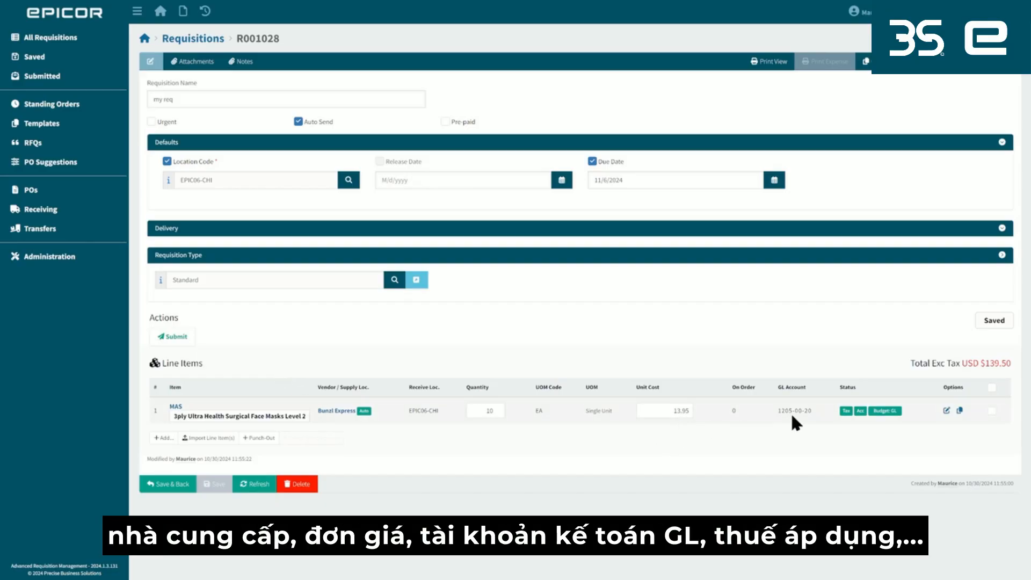
{"action": "mouse_move", "coordinate": [846, 411]}
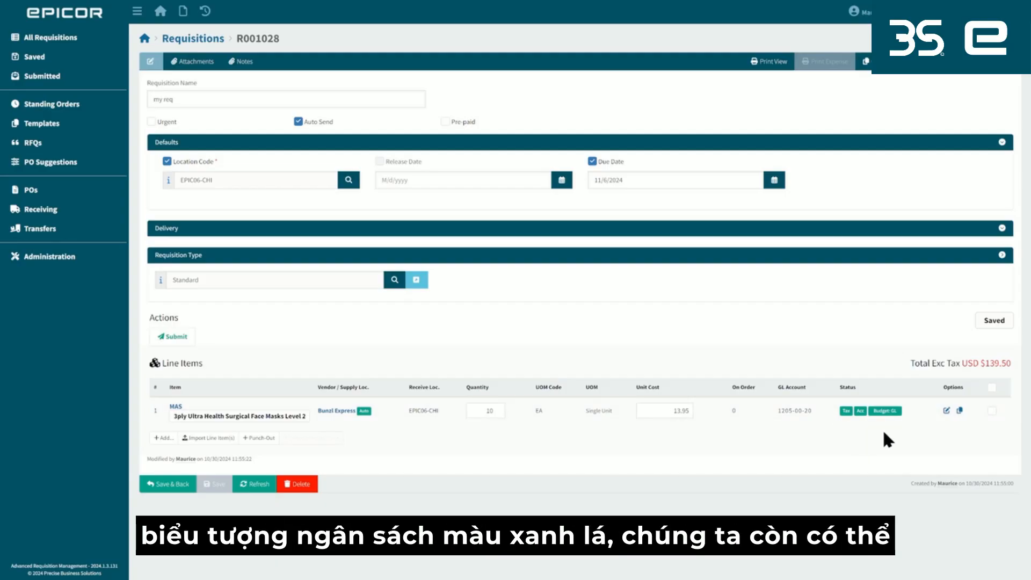
{"action": "mouse_move", "coordinate": [888, 414]}
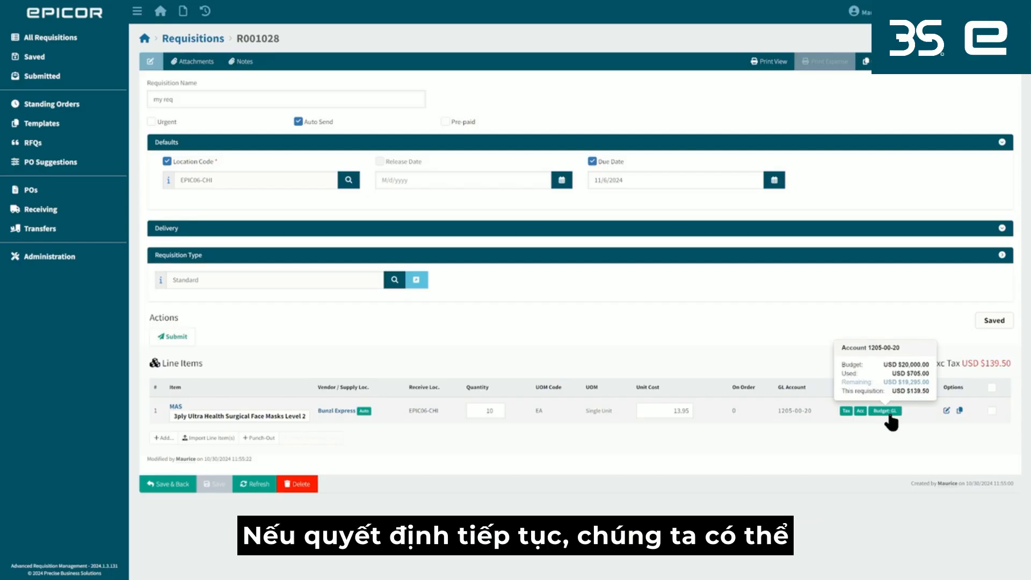
Submit the "my req" requisition for approval and dismiss the submission notice.
{"action": "left_click", "coordinate": [172, 342]}
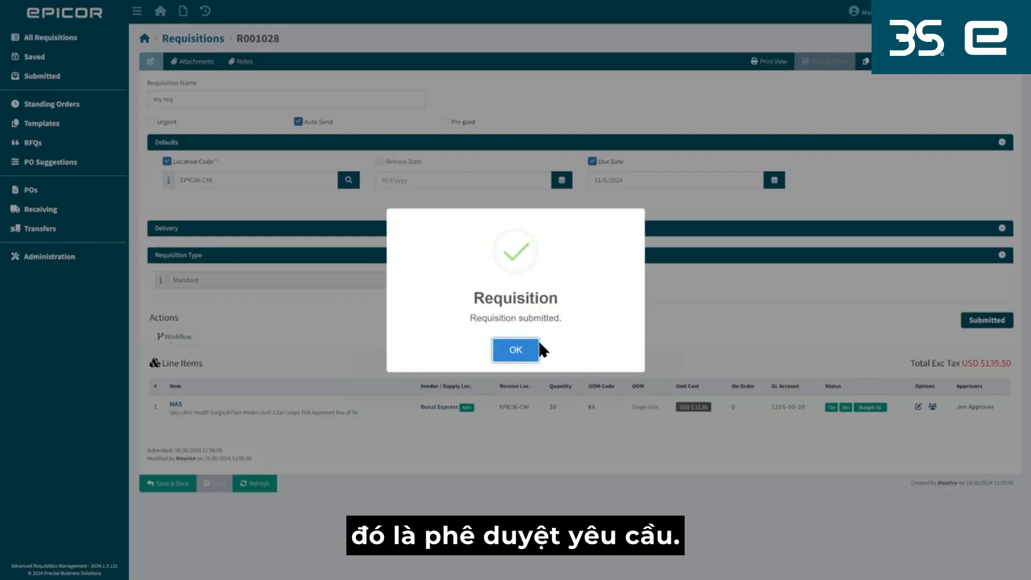
{"action": "left_click", "coordinate": [515, 350]}
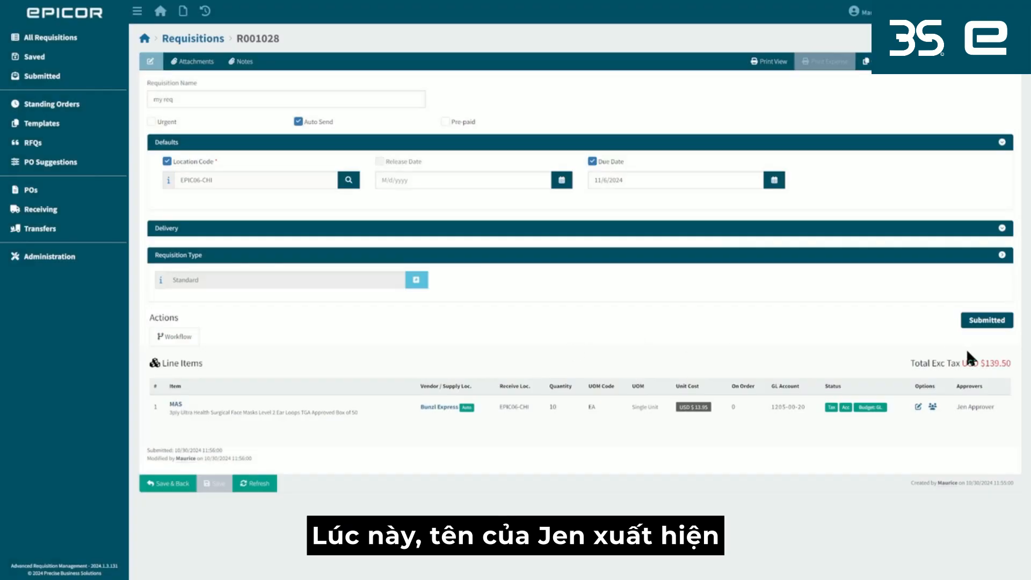
Check the approver assigned to the mask line item and view its approval workflow diagram.
{"action": "left_click_drag", "start_coordinate": [994, 404], "coordinate": [952, 405]}
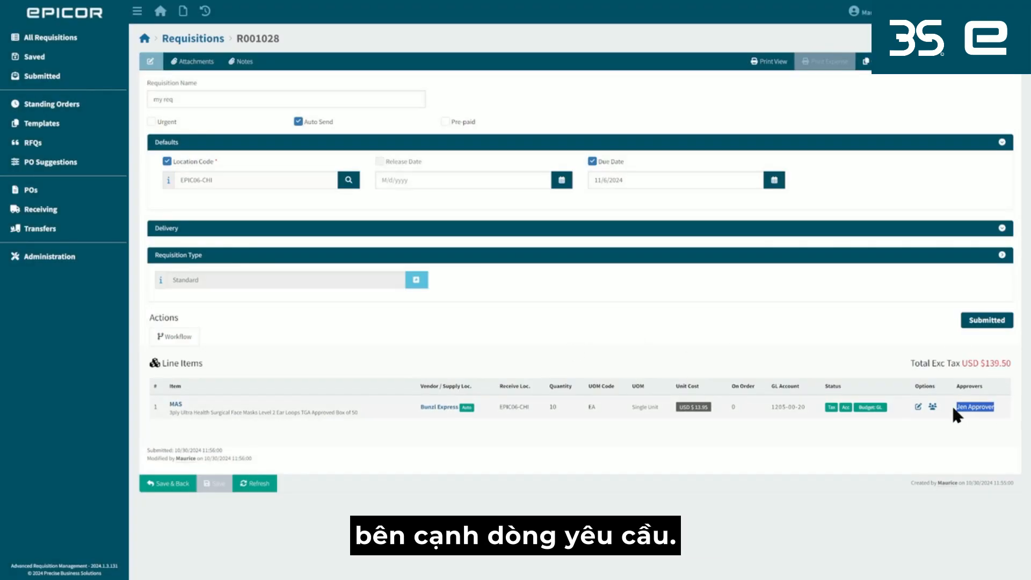
{"action": "left_click", "coordinate": [955, 425]}
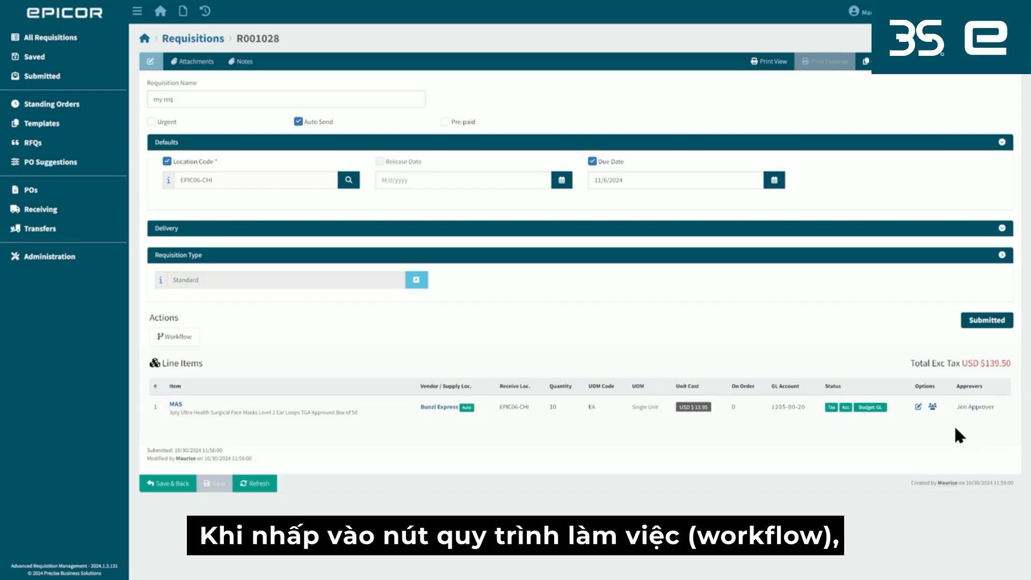
{"action": "left_click", "coordinate": [932, 407]}
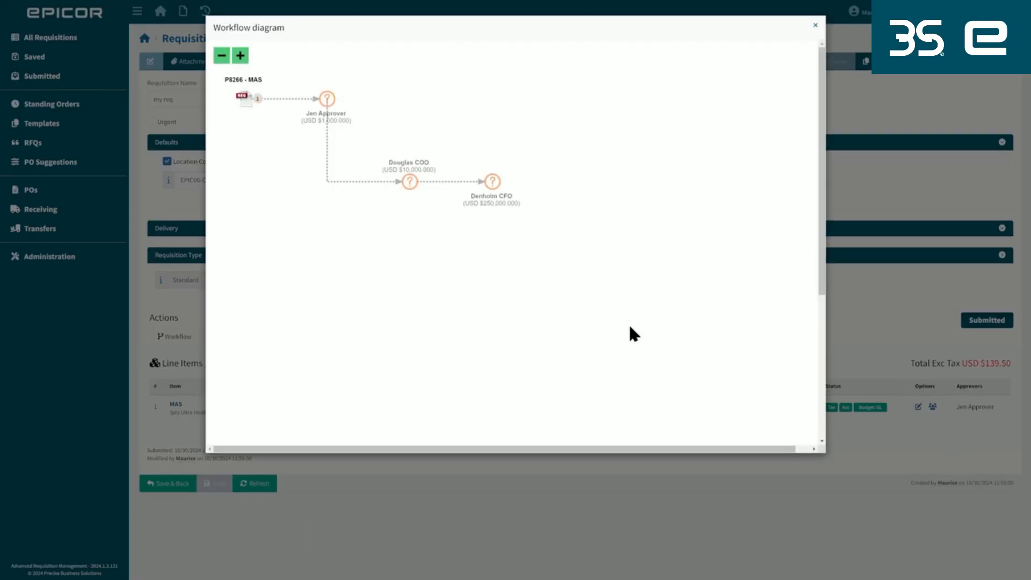
Examine the approval limits and assigned approvers of the first two approvers in the workflow diagram, and close the diagram.
{"action": "mouse_move", "coordinate": [456, 179]}
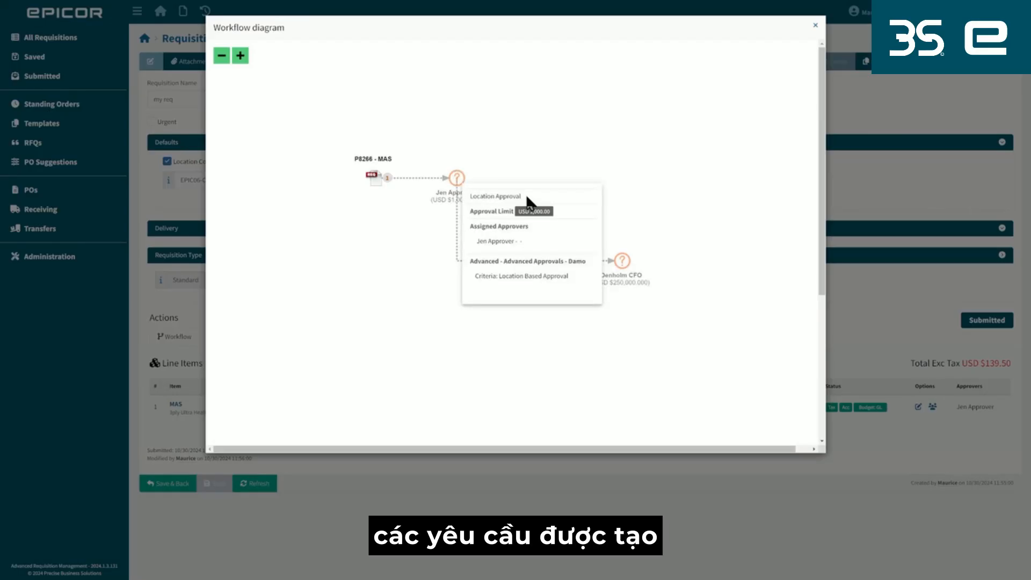
{"action": "mouse_move", "coordinate": [524, 197]}
{"action": "left_mouse_down"}
{"action": "mouse_move", "coordinate": [472, 200]}
{"action": "mouse_move", "coordinate": [529, 201]}
{"action": "left_mouse_up"}
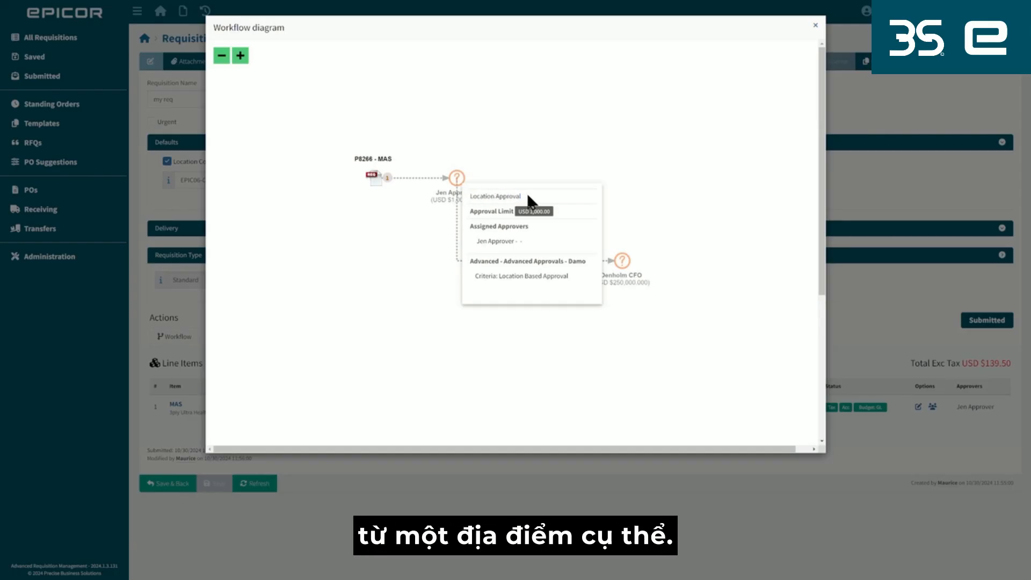
{"action": "left_click_drag", "start_coordinate": [564, 277], "coordinate": [498, 278]}
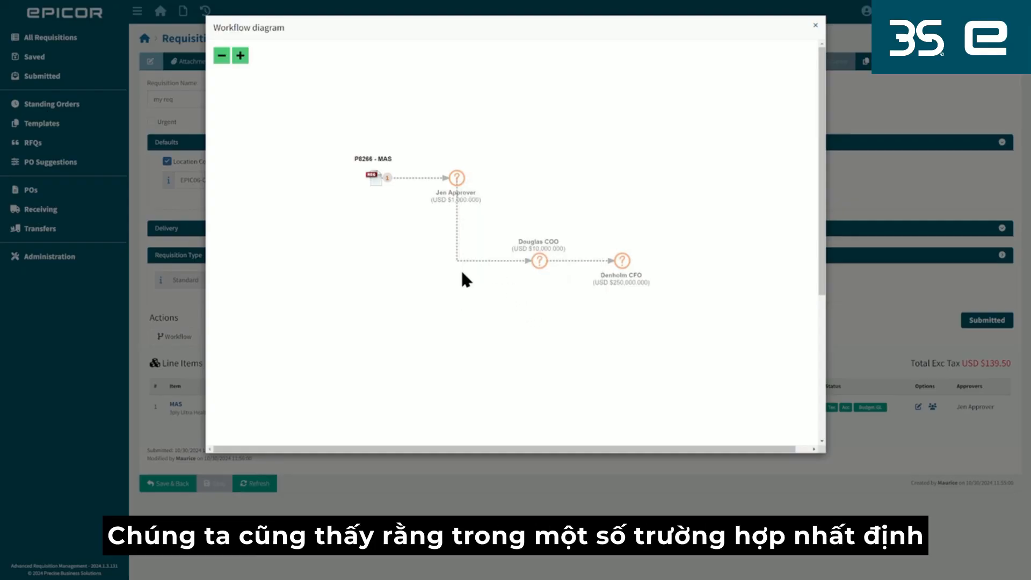
{"action": "mouse_move", "coordinate": [438, 183]}
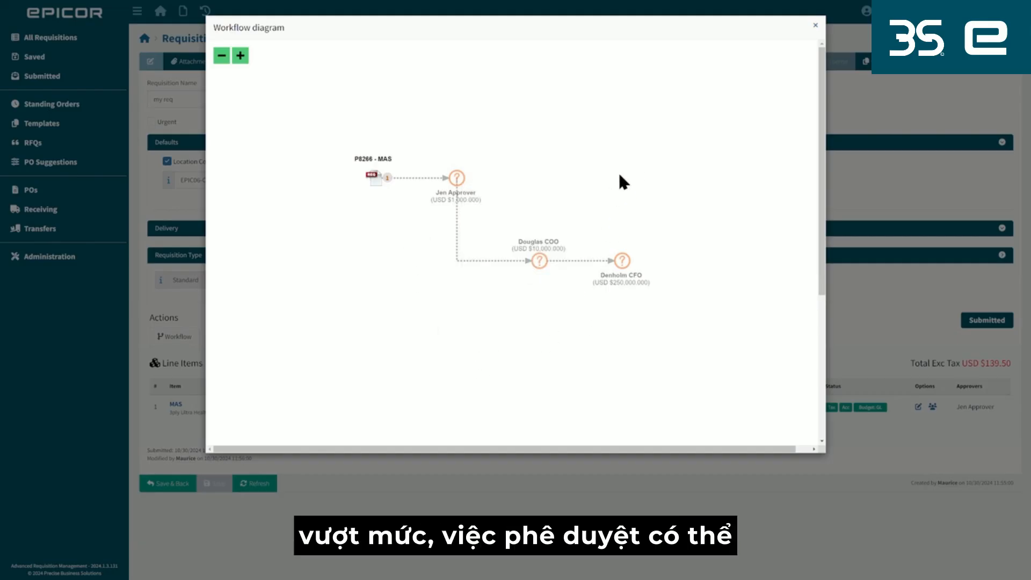
{"action": "mouse_move", "coordinate": [540, 261]}
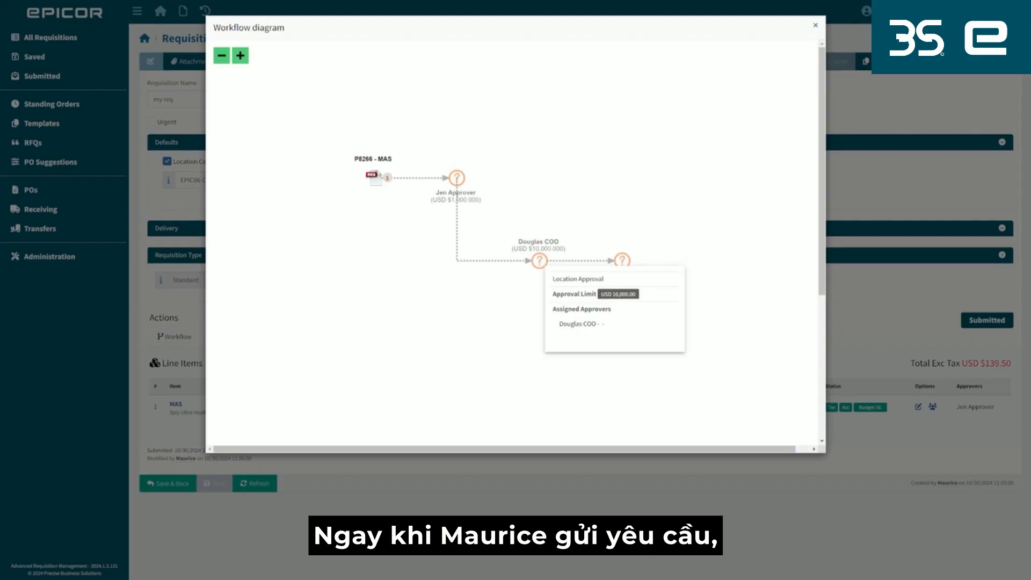
{"action": "left_click", "coordinate": [720, 332]}
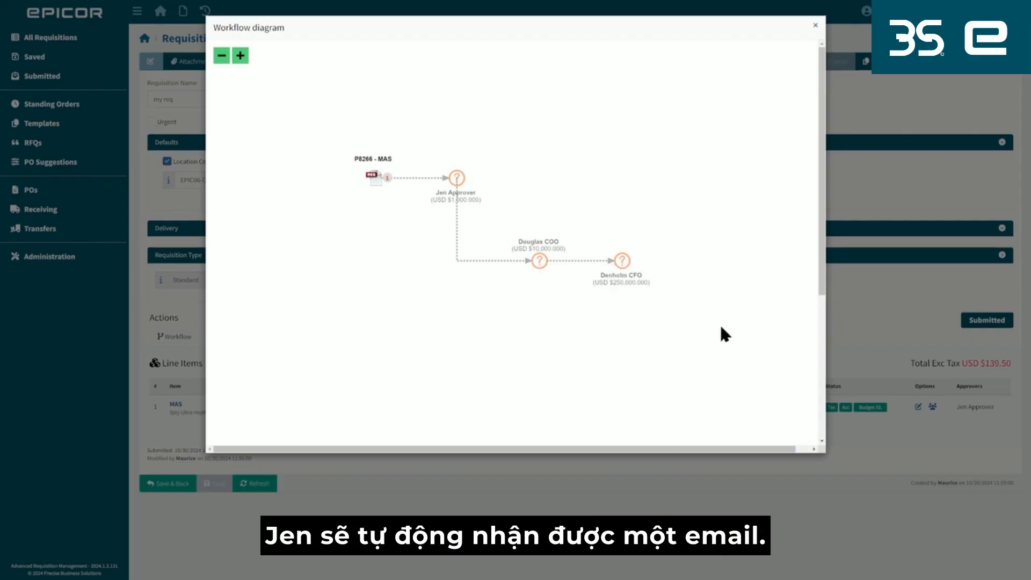
{"action": "left_click", "coordinate": [814, 25]}
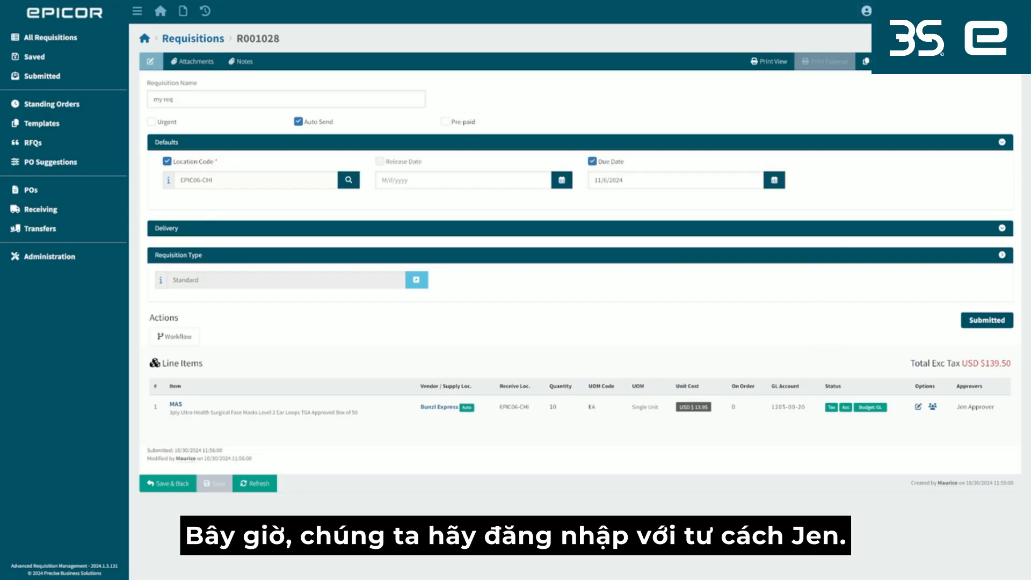
Log out of the requester's account and sign in with the first approver's account name.
{"action": "left_click", "coordinate": [875, 11]}
{"action": "left_click", "coordinate": [887, 52]}
{"action": "left_click", "coordinate": [449, 86]}
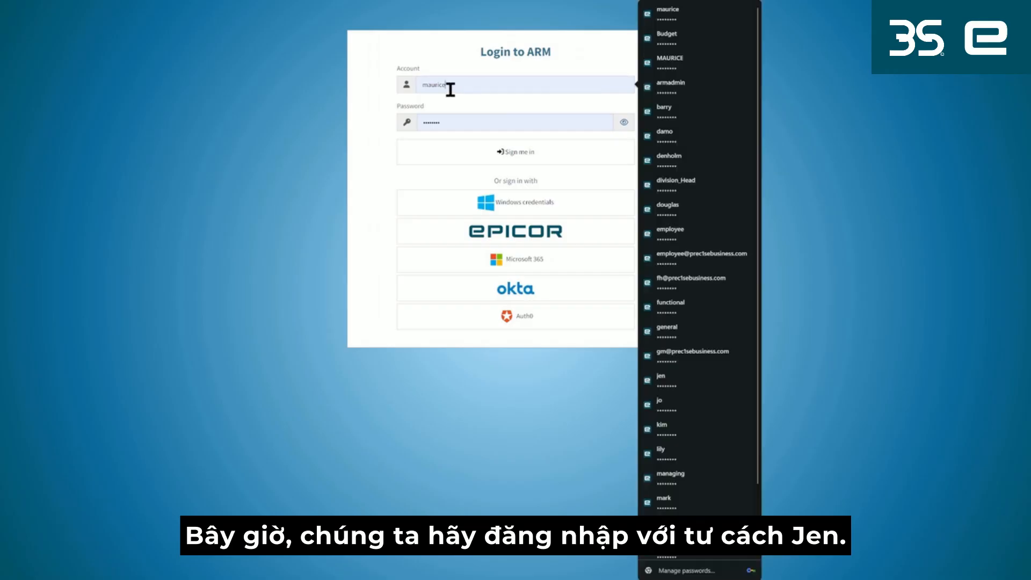
{"action": "left_click_drag", "start_coordinate": [449, 86], "coordinate": [399, 90]}
{"action": "type", "text": "jen"}
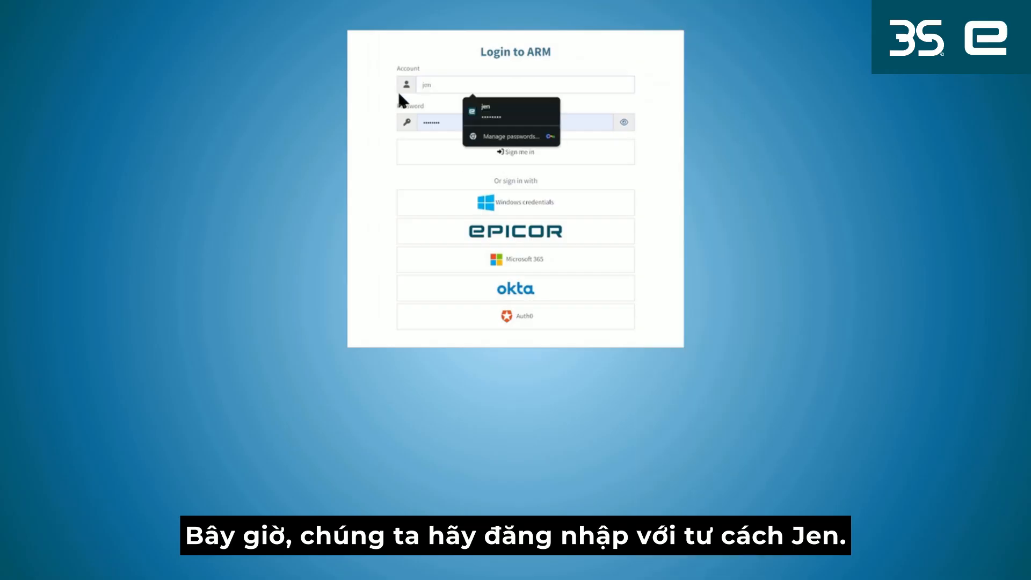
{"action": "left_click", "coordinate": [421, 158]}
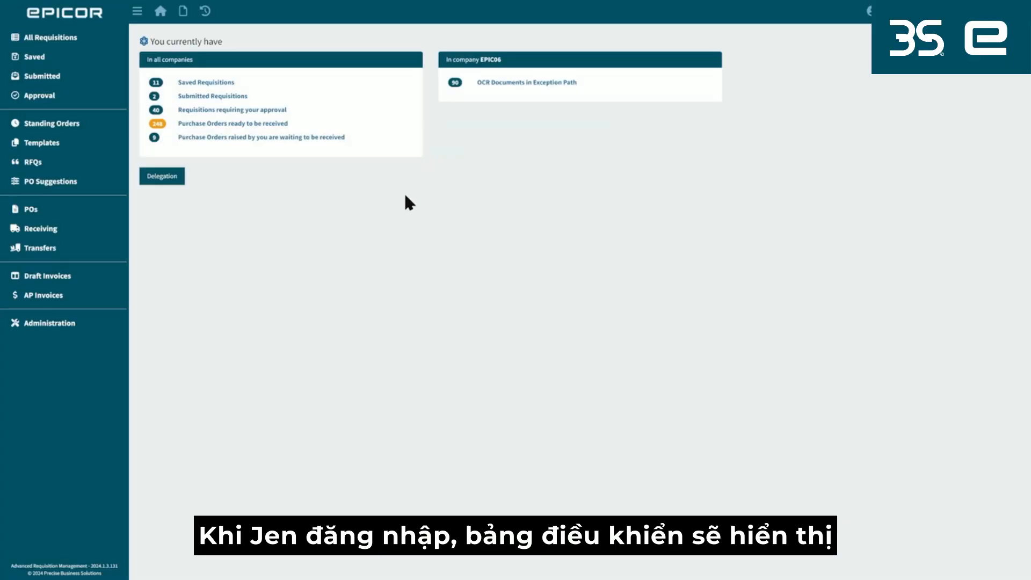
List the requisitions requiring approval and open the newest "my req" requisition.
{"action": "left_click_drag", "start_coordinate": [288, 111], "coordinate": [210, 115]}
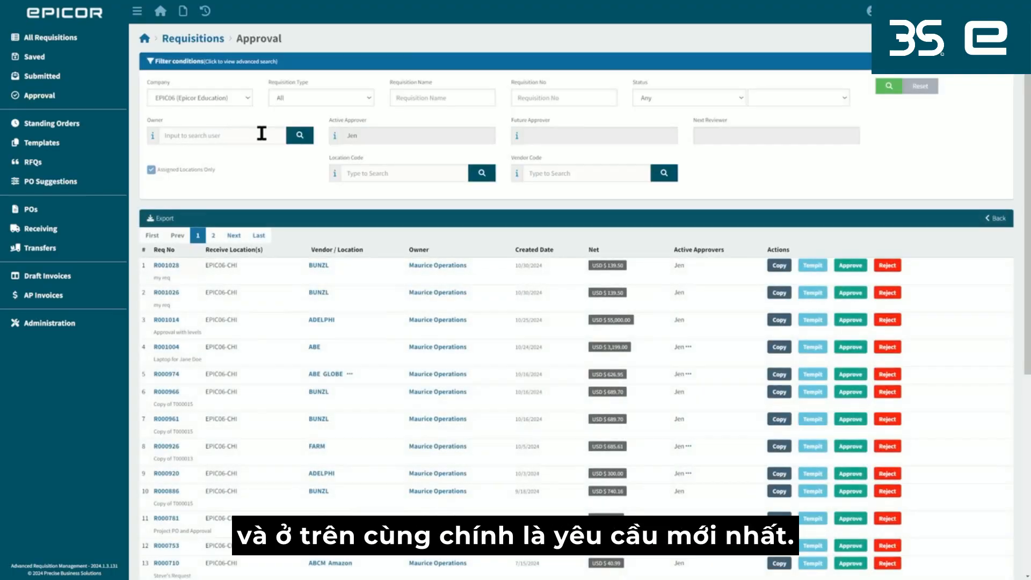
{"action": "left_click_drag", "start_coordinate": [188, 266], "coordinate": [151, 262]}
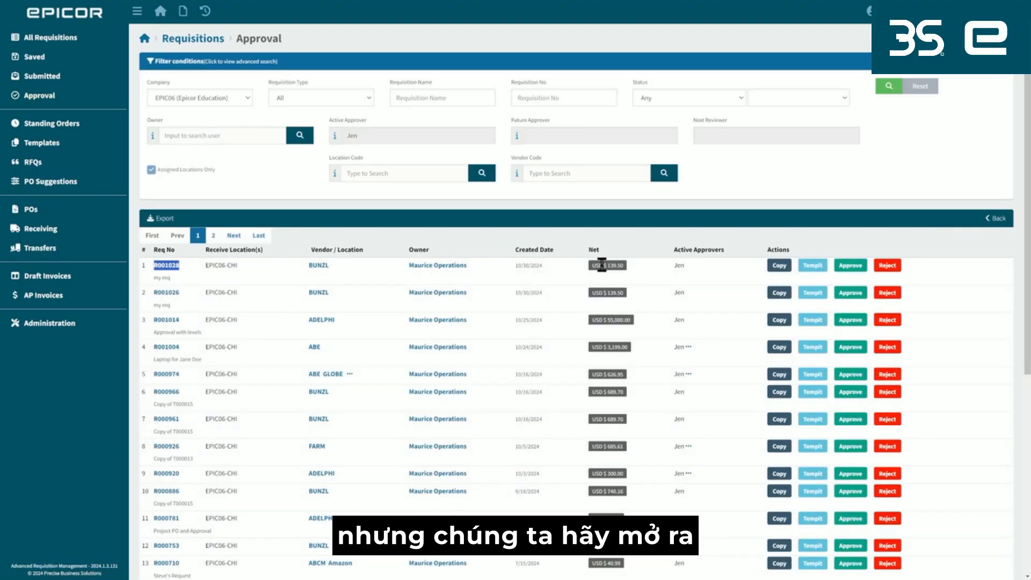
{"action": "left_click", "coordinate": [170, 266]}
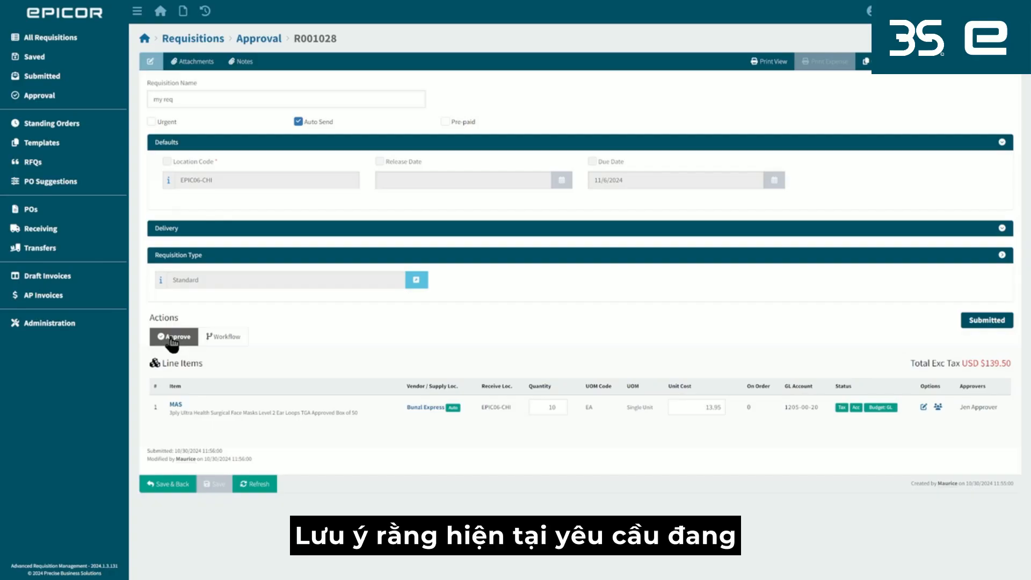
Check the status of the "my req" requisition and approve it.
{"action": "left_click_drag", "start_coordinate": [956, 334], "coordinate": [1005, 320]}
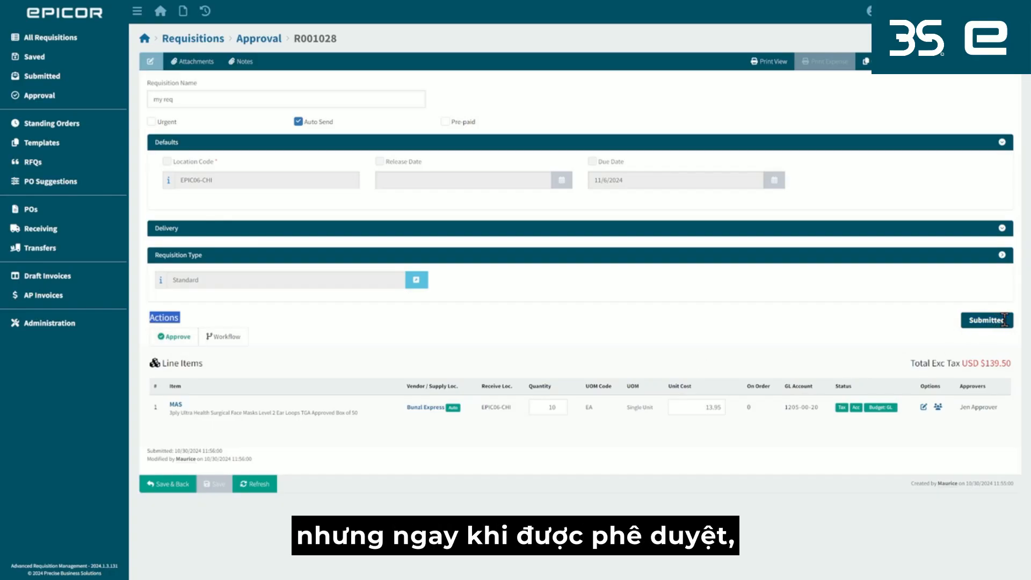
{"action": "left_click", "coordinate": [176, 338]}
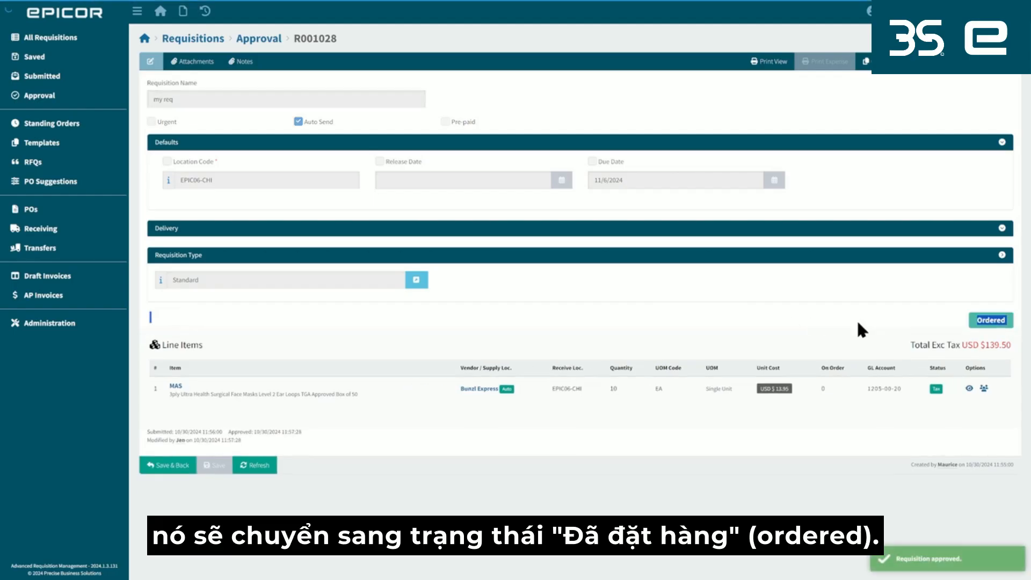
{"action": "left_click", "coordinate": [955, 318]}
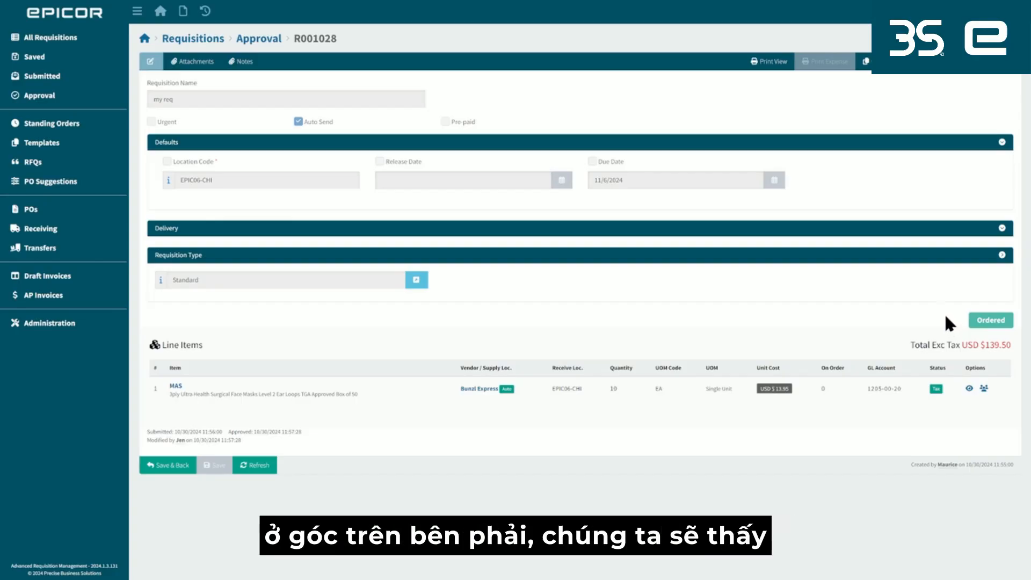
View the approved requisition's document tracker and open its purchase order from there.
{"action": "left_click", "coordinate": [966, 72]}
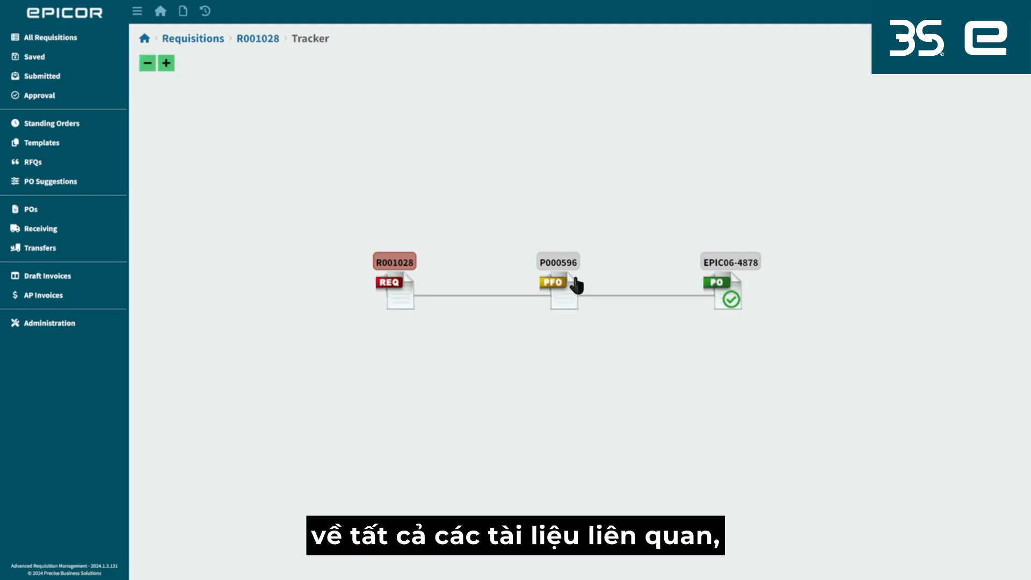
{"action": "left_click", "coordinate": [742, 265]}
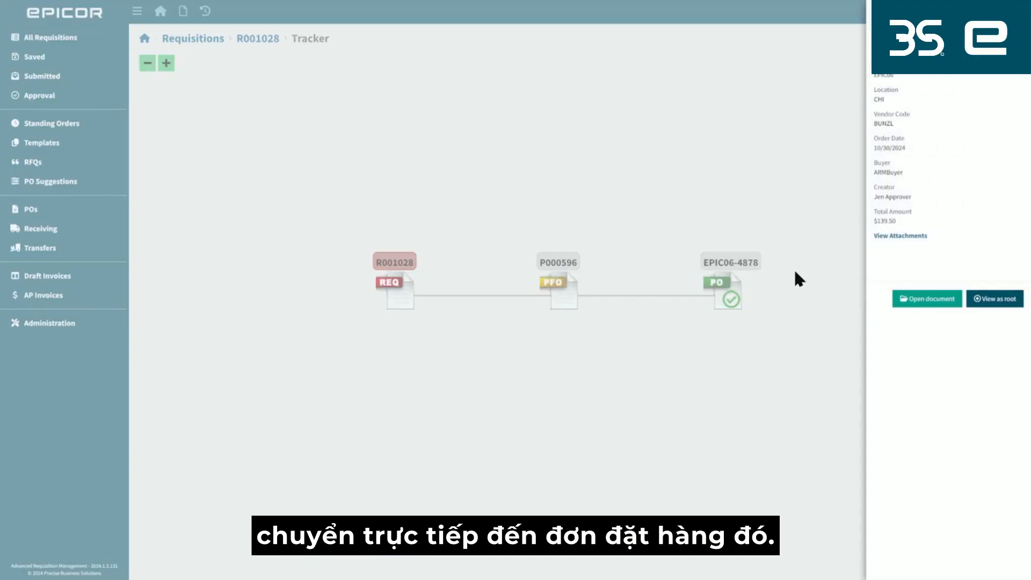
{"action": "left_click", "coordinate": [933, 304]}
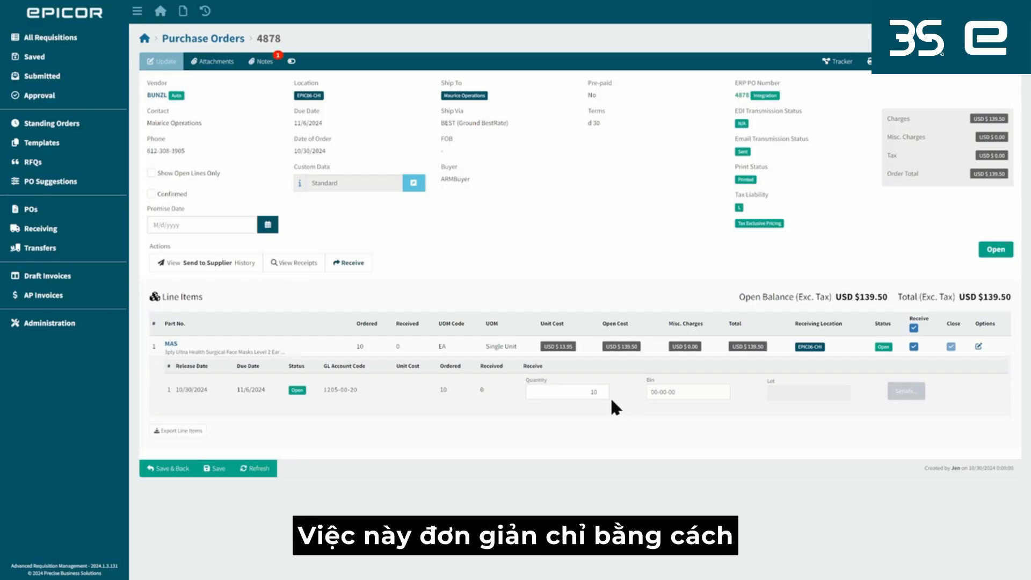
Receive the 10 face masks on the purchase order with an auto-generated receipt number, and view the order's document tracker.
{"action": "left_click", "coordinate": [352, 270]}
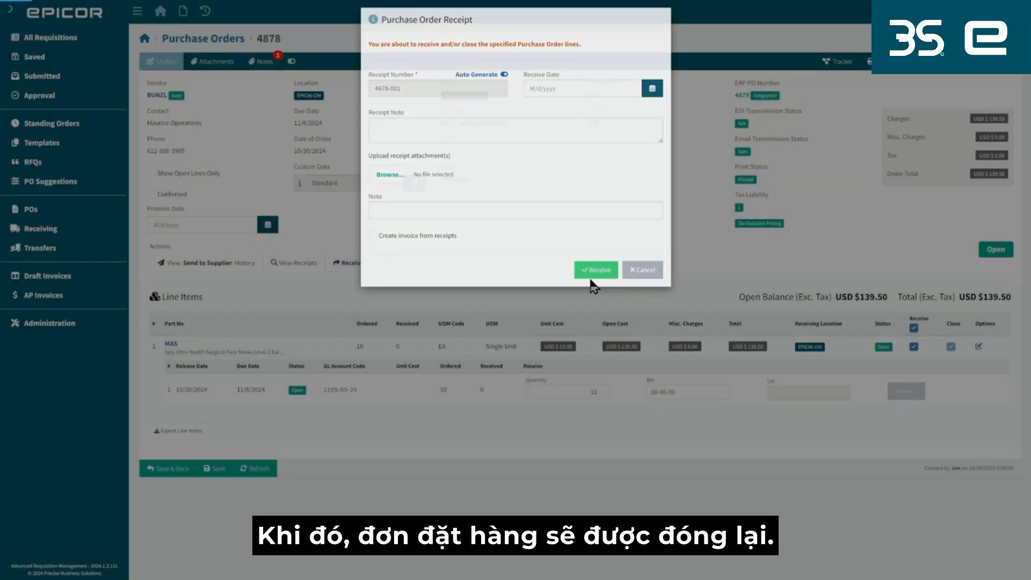
{"action": "left_click", "coordinate": [590, 275]}
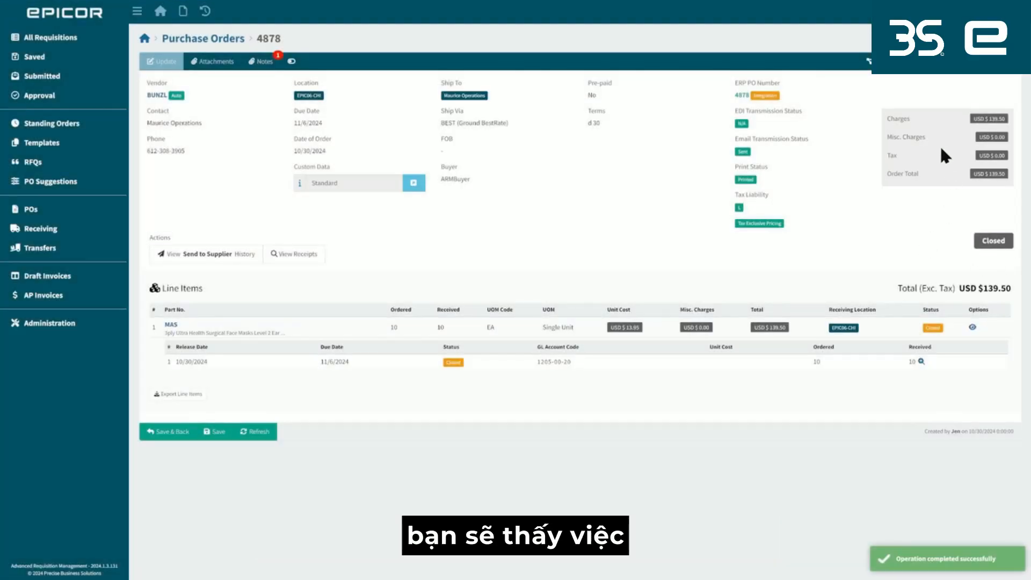
{"action": "left_click", "coordinate": [885, 66]}
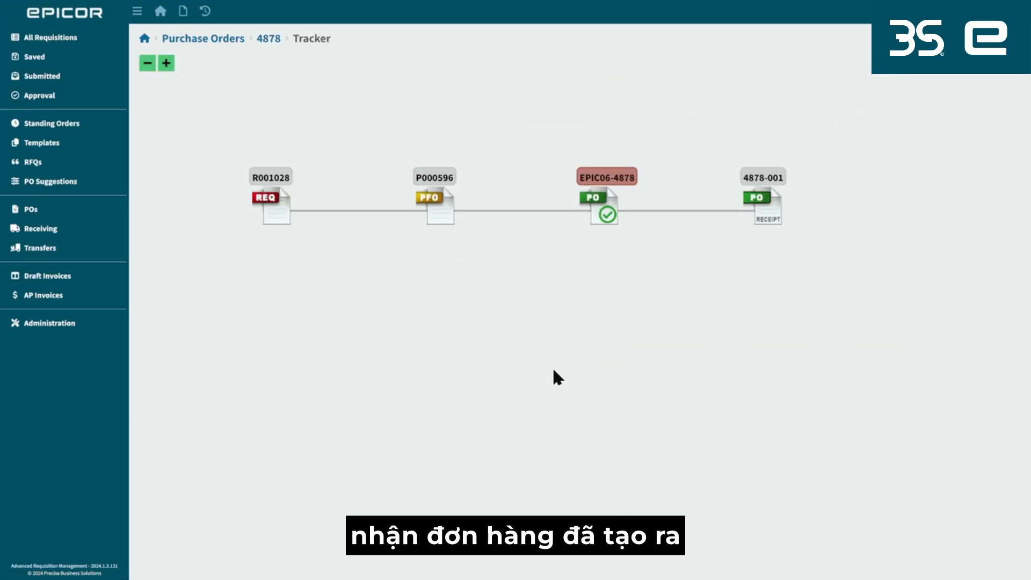
{"action": "left_click_drag", "start_coordinate": [565, 349], "coordinate": [581, 404]}
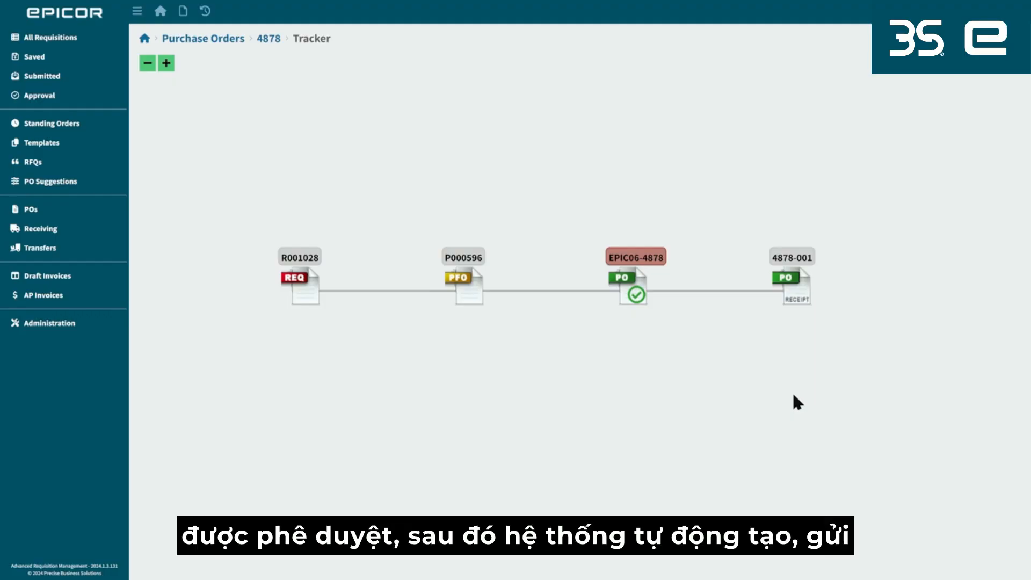
Return to the dashboard and start a new requisition with a punch-out to the Office Depot supplier site.
{"action": "left_click", "coordinate": [144, 38]}
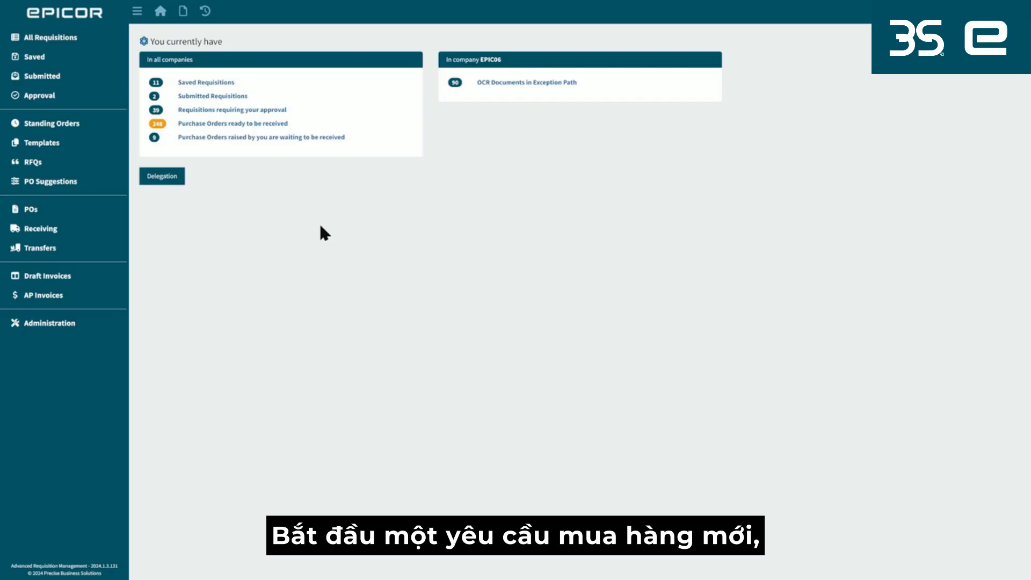
{"action": "left_click", "coordinate": [182, 12]}
{"action": "left_click", "coordinate": [194, 30]}
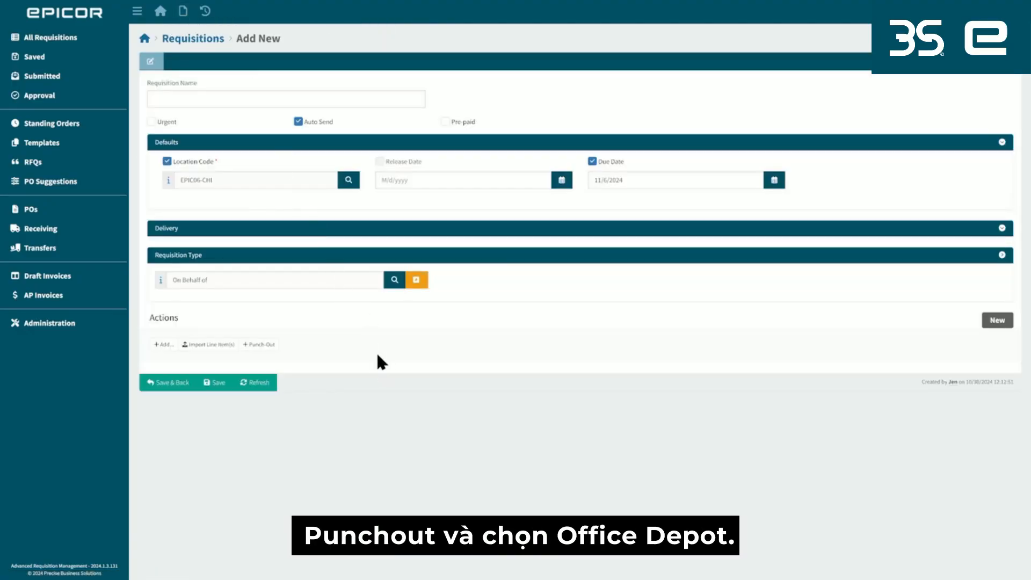
{"action": "left_click", "coordinate": [260, 346]}
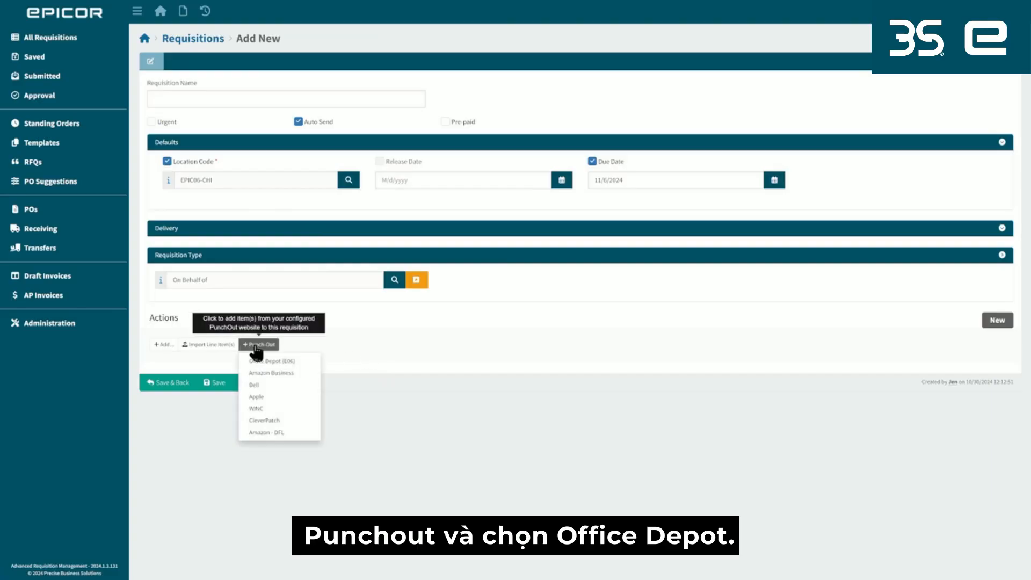
{"action": "left_click", "coordinate": [283, 362]}
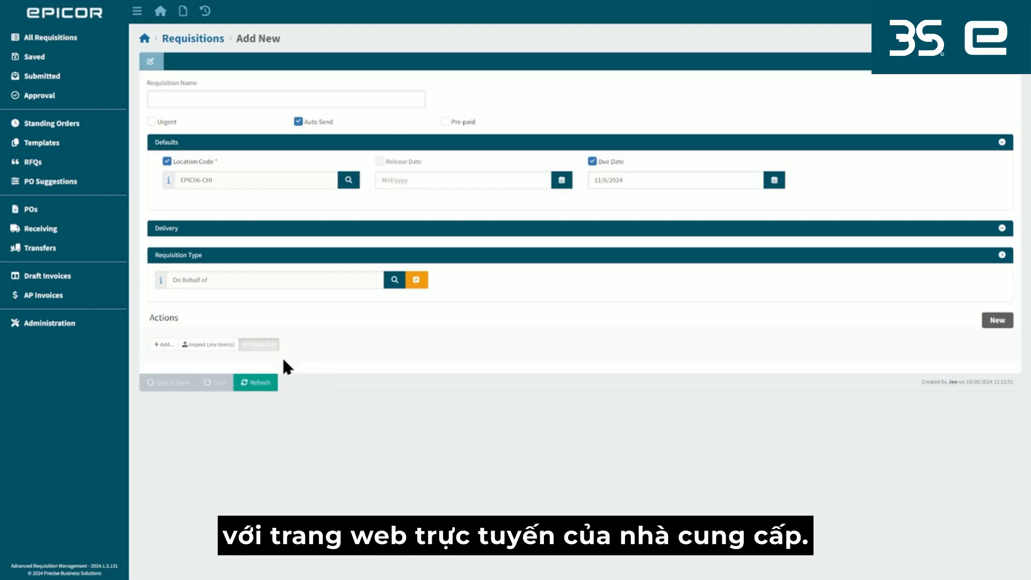
{"action": "left_click", "coordinate": [528, 344]}
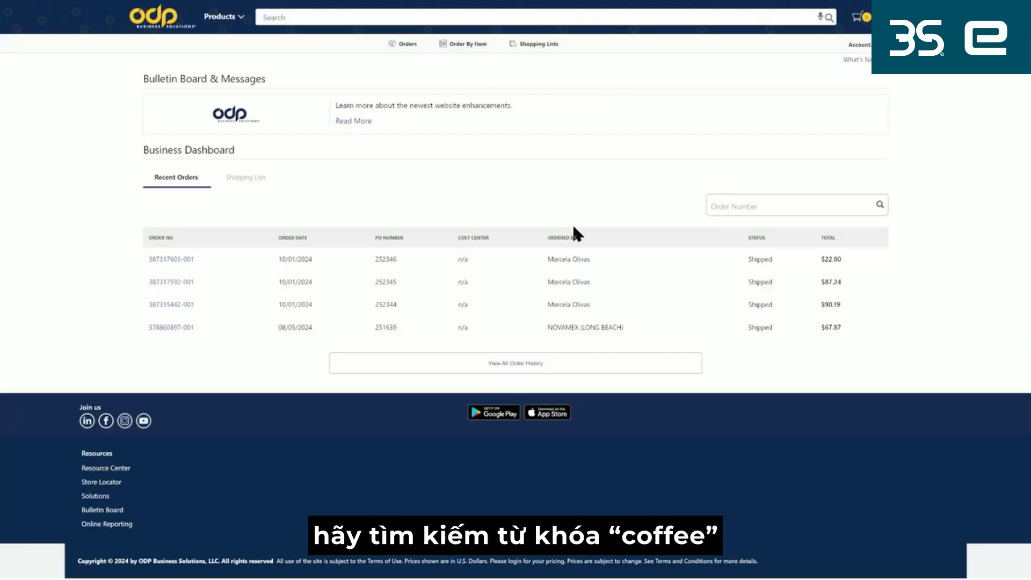
Add one case of Folgers Classic Roast Coffee Filter Packs, found by searching "coffee", to the cart and check out into the requisition.
{"action": "left_click", "coordinate": [289, 17]}
{"action": "type", "text": "coffee"}
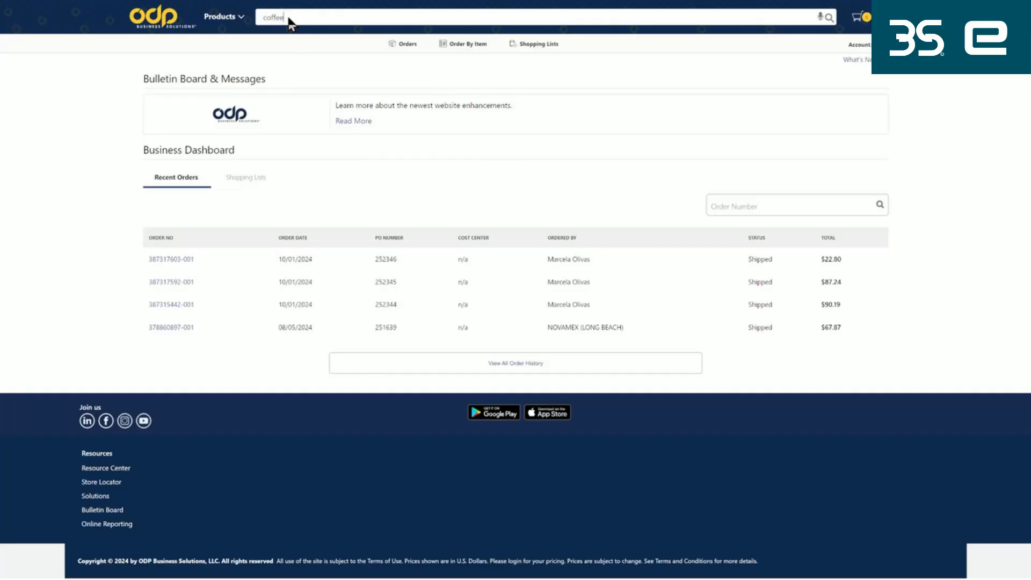
{"action": "key", "text": "Return"}
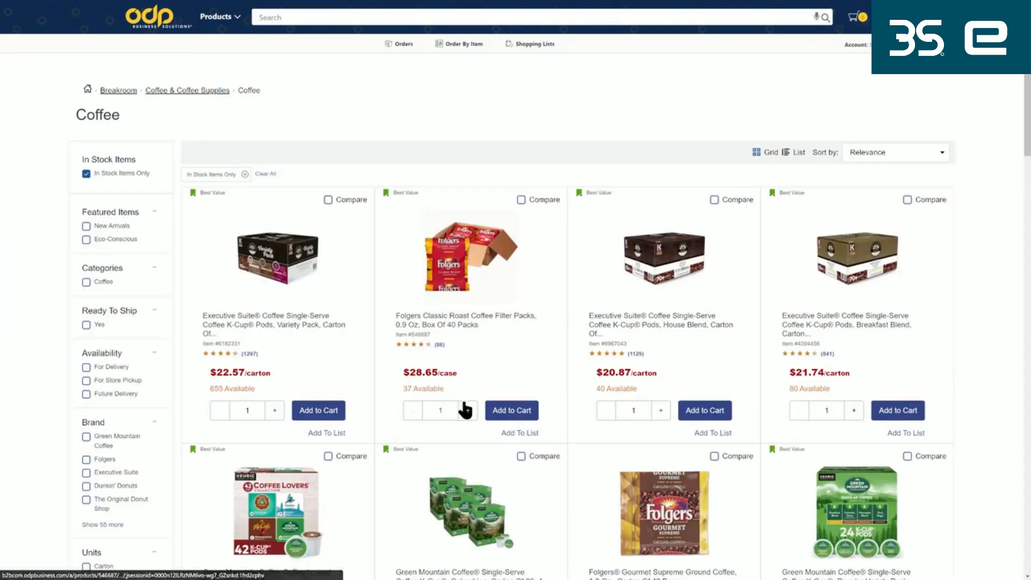
{"action": "left_click", "coordinate": [507, 410]}
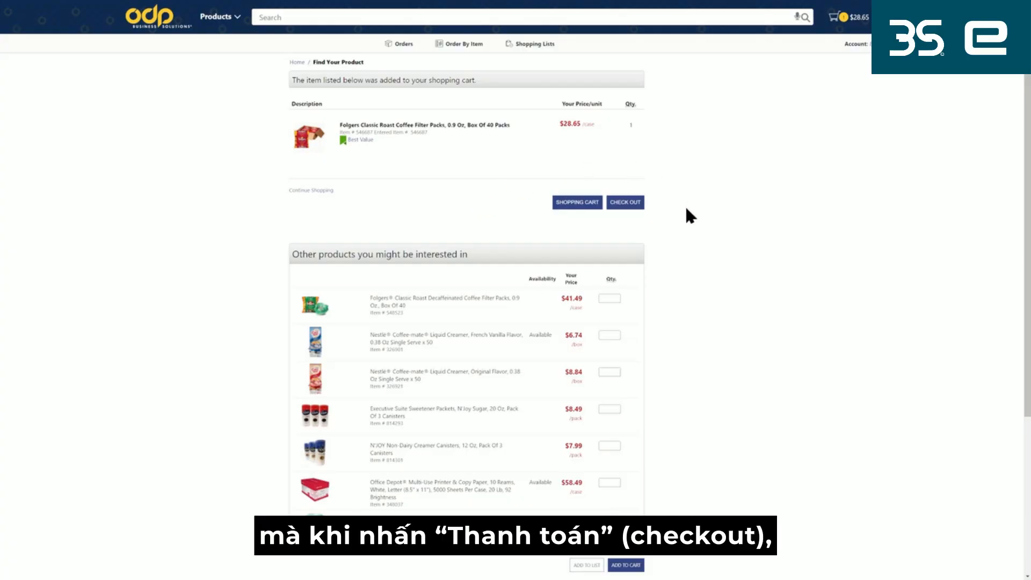
{"action": "left_click", "coordinate": [627, 203]}
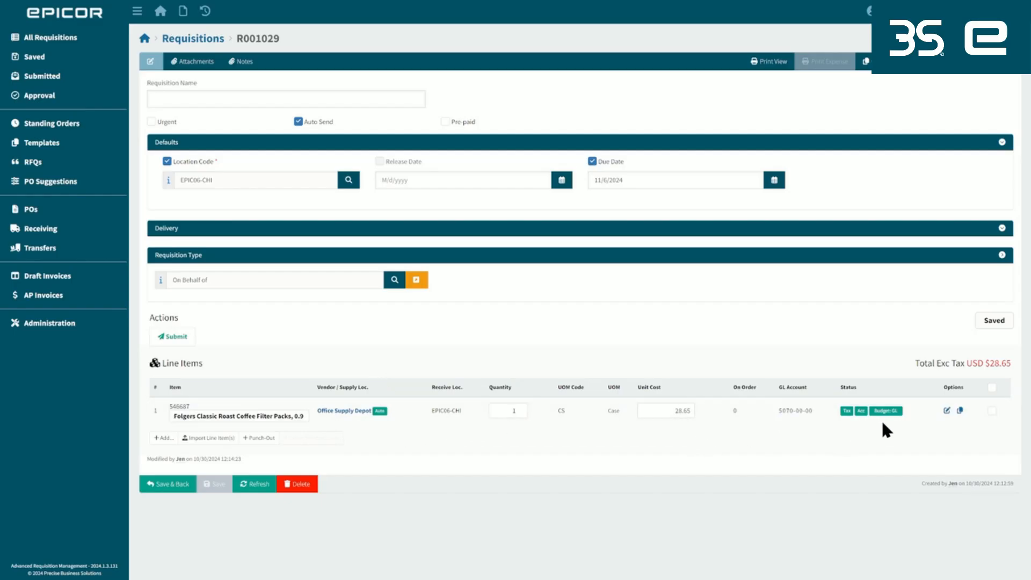
{"action": "mouse_move", "coordinate": [889, 414]}
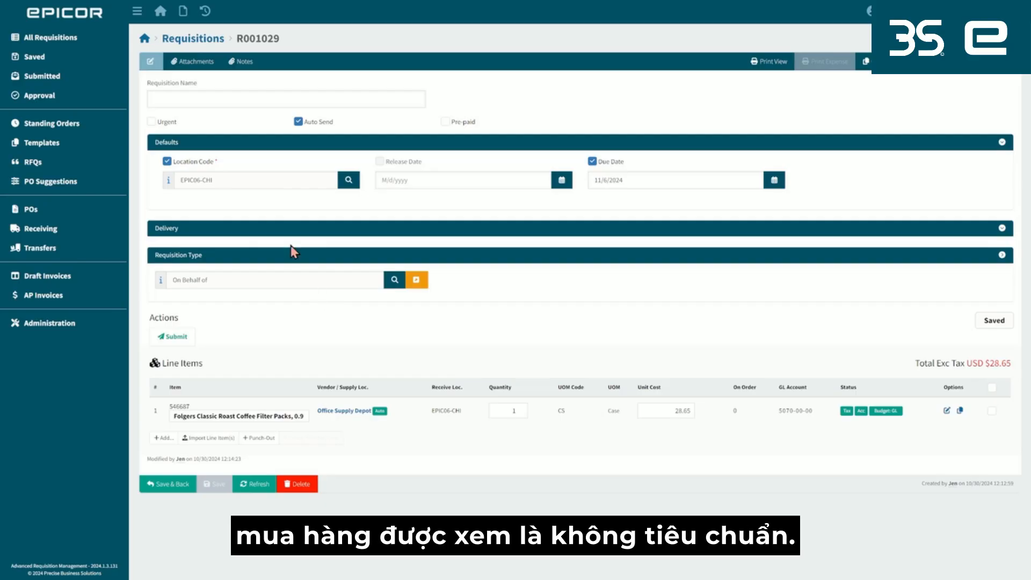
Return to the dashboard, sign out, and sign in to ARM with the requester's account.
{"action": "left_click", "coordinate": [143, 39]}
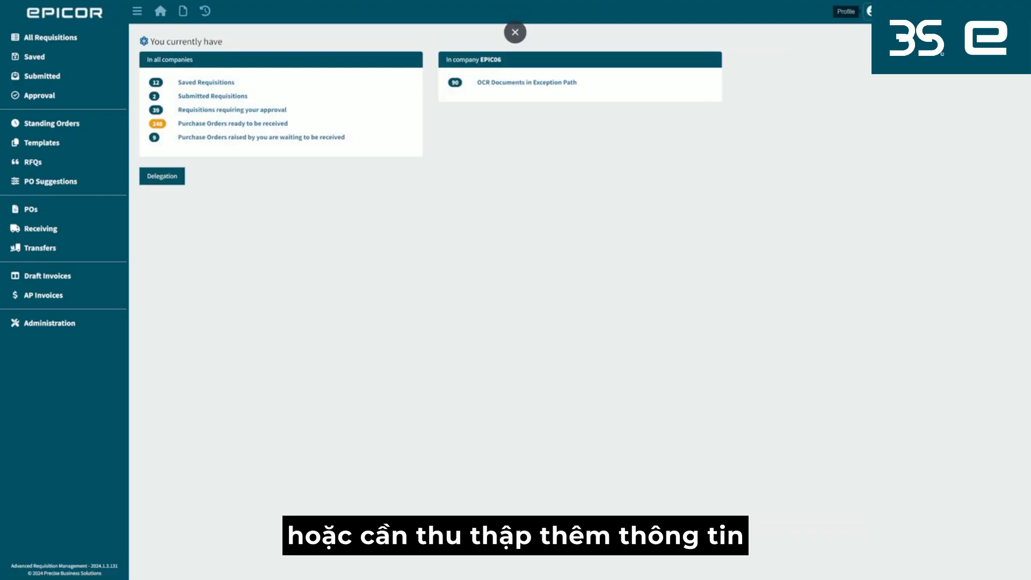
{"action": "left_click", "coordinate": [868, 11]}
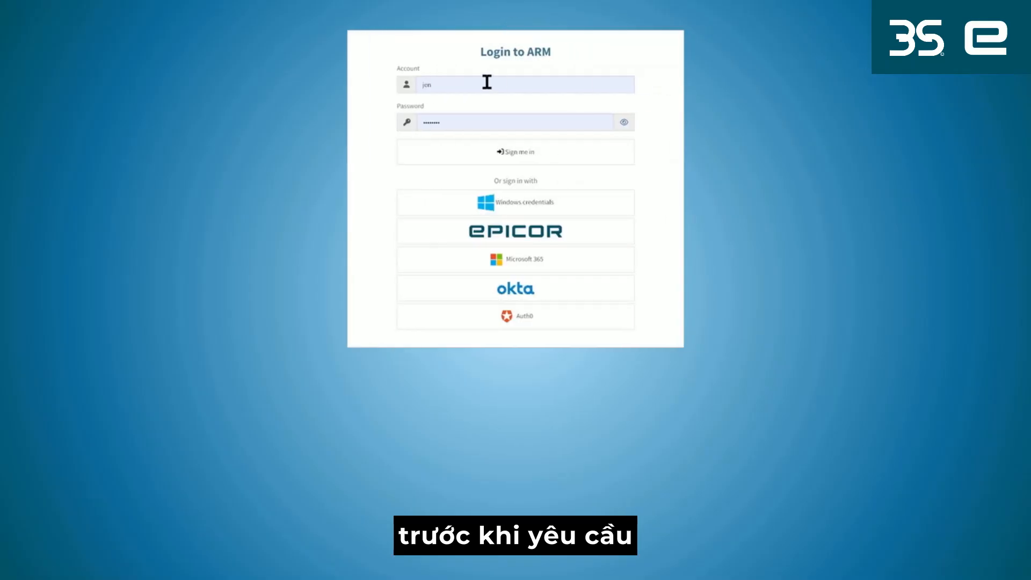
{"action": "left_click", "coordinate": [427, 86]}
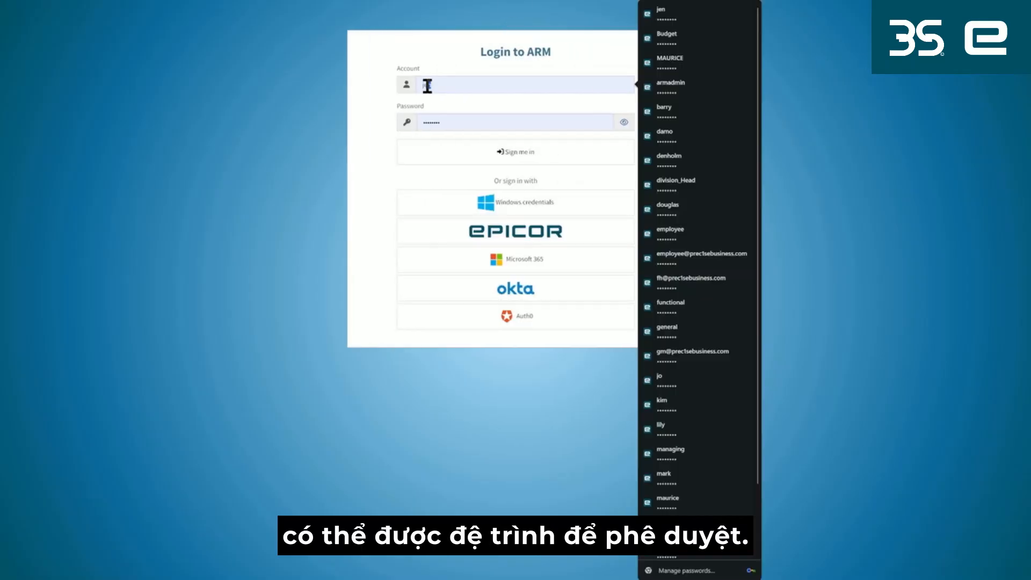
{"action": "type", "text": "maurice"}
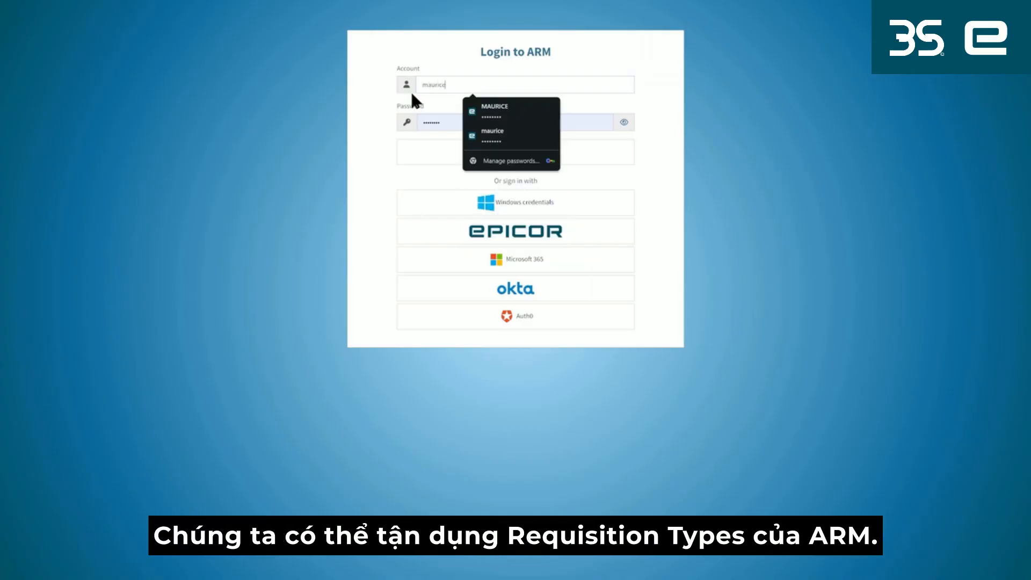
{"action": "left_click", "coordinate": [424, 160]}
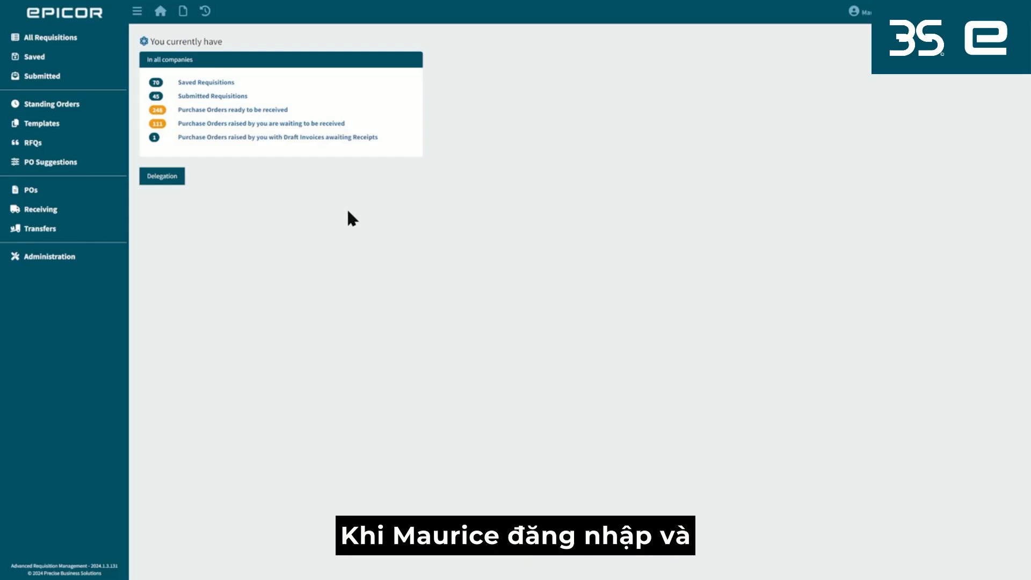
Start a new requisition and change its requisition type to CAPEX.
{"action": "left_click", "coordinate": [183, 11]}
{"action": "left_click", "coordinate": [197, 31]}
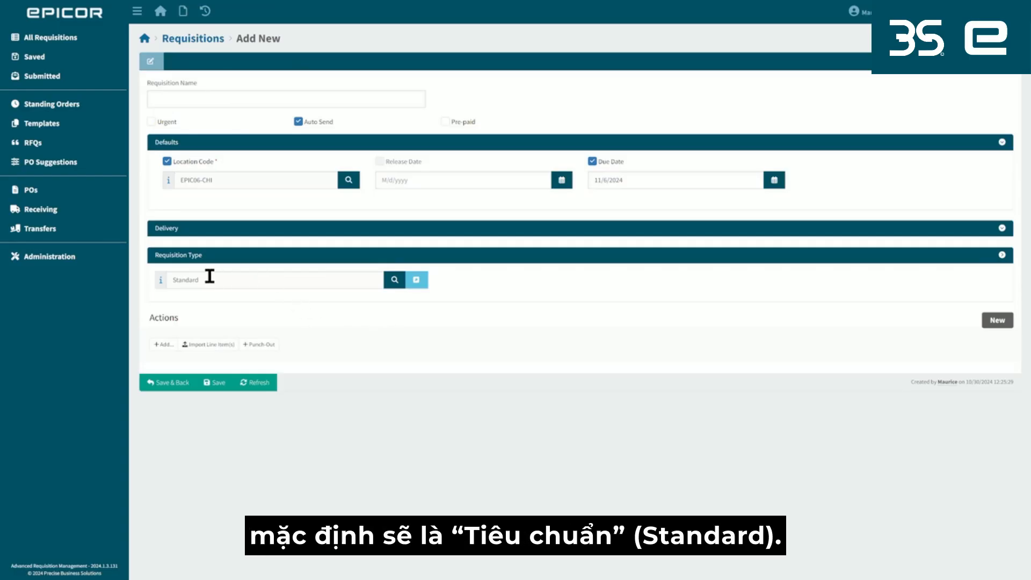
{"action": "left_click_drag", "start_coordinate": [212, 280], "coordinate": [162, 279]}
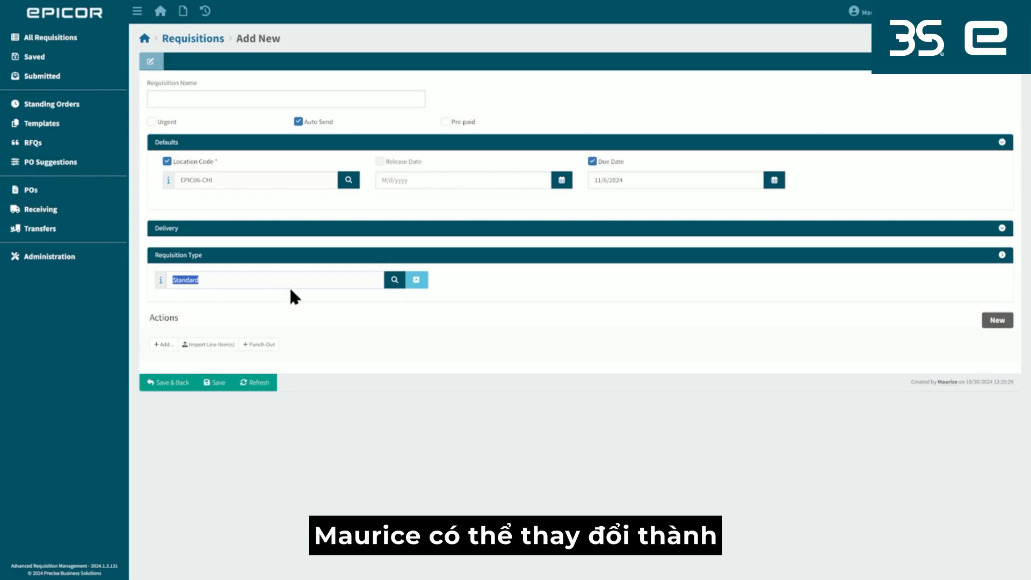
{"action": "left_click", "coordinate": [395, 284]}
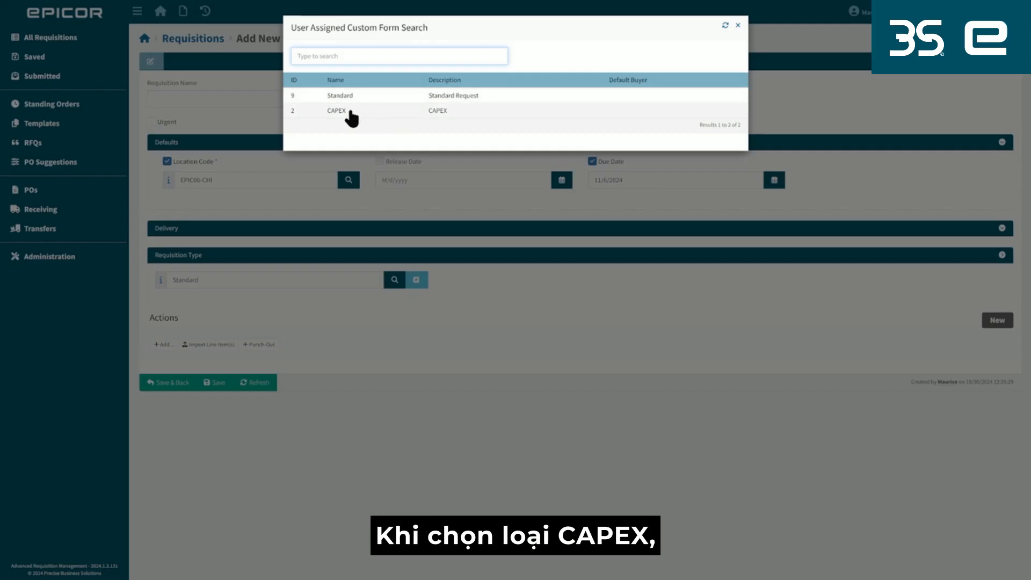
{"action": "left_click", "coordinate": [350, 111]}
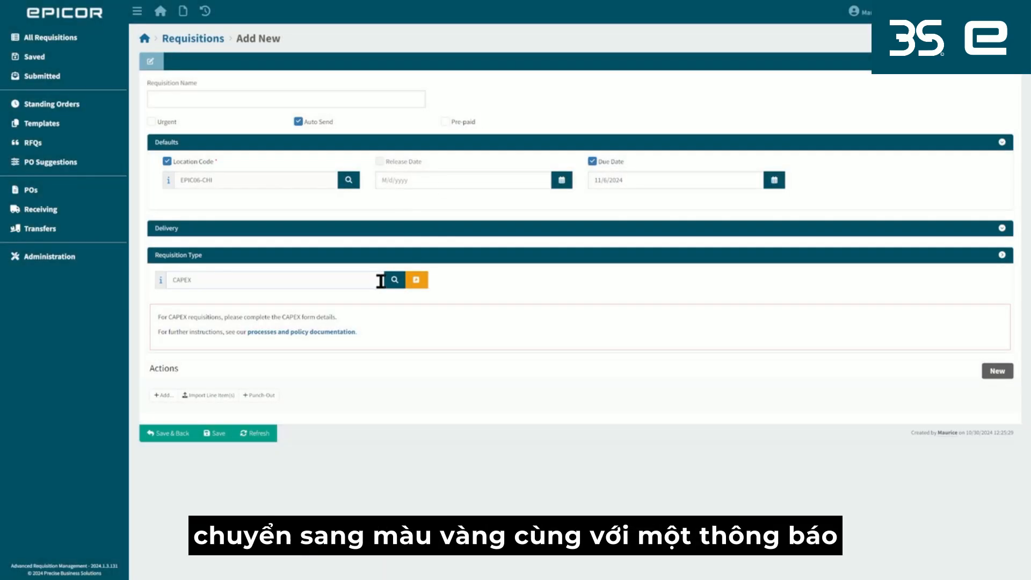
{"action": "mouse_move", "coordinate": [423, 293]}
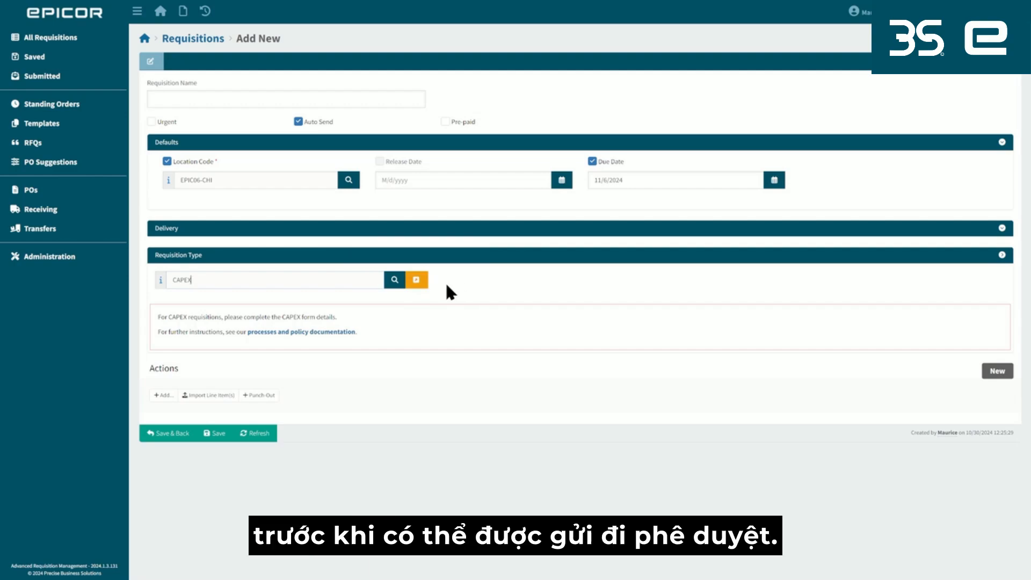
Complete and save the CAPEX form with document number 5345345, date 10/30/2024 and CAPEX type M - Medical.
{"action": "left_click", "coordinate": [417, 280]}
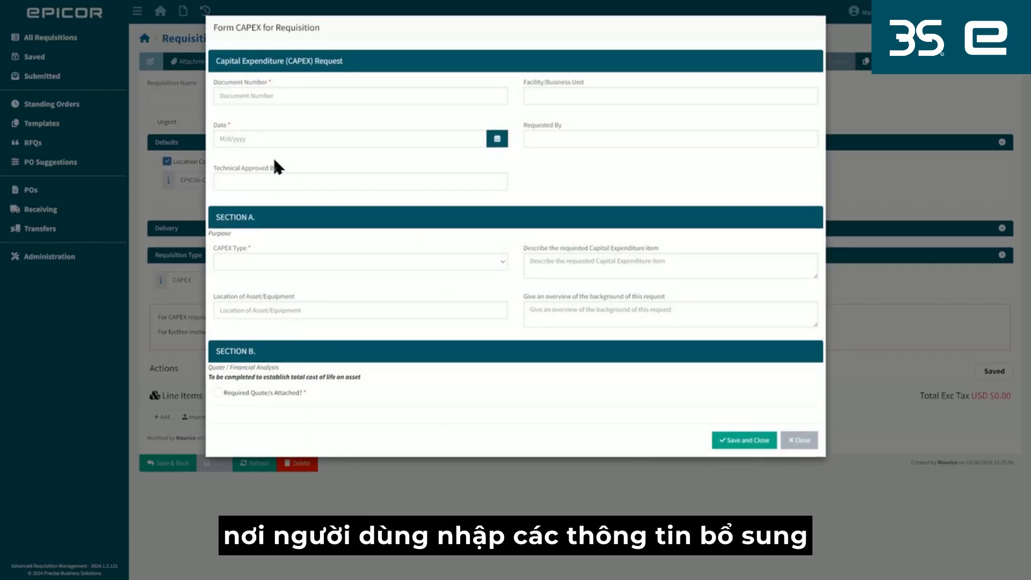
{"action": "left_click", "coordinate": [271, 96]}
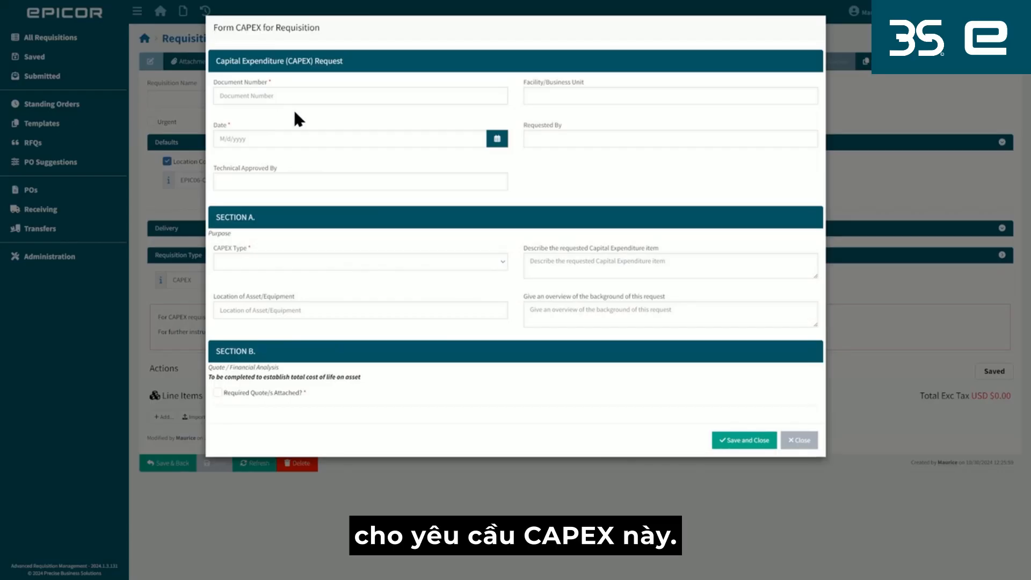
{"action": "type", "text": "5345345"}
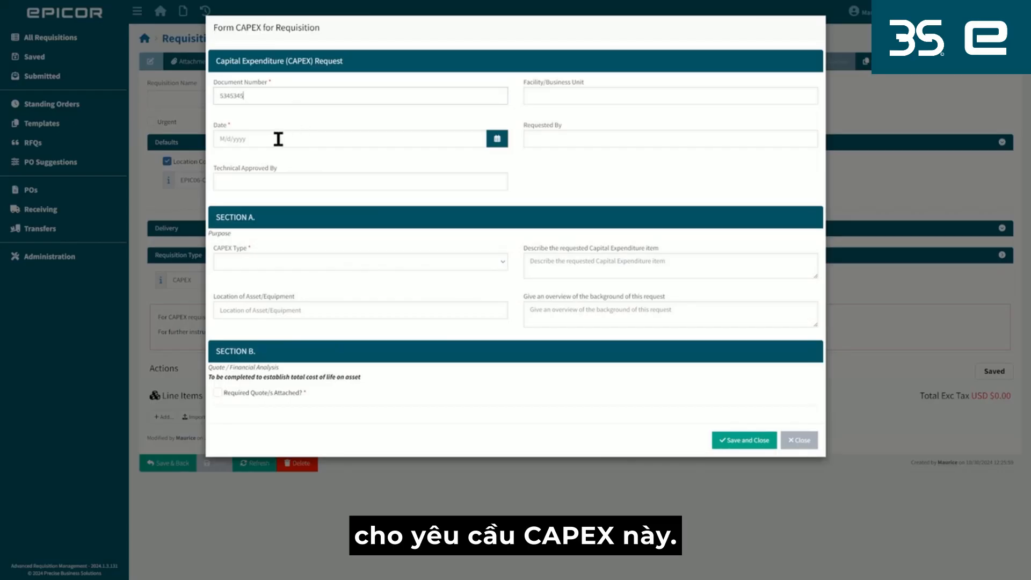
{"action": "left_click", "coordinate": [496, 141]}
{"action": "left_click", "coordinate": [314, 265]}
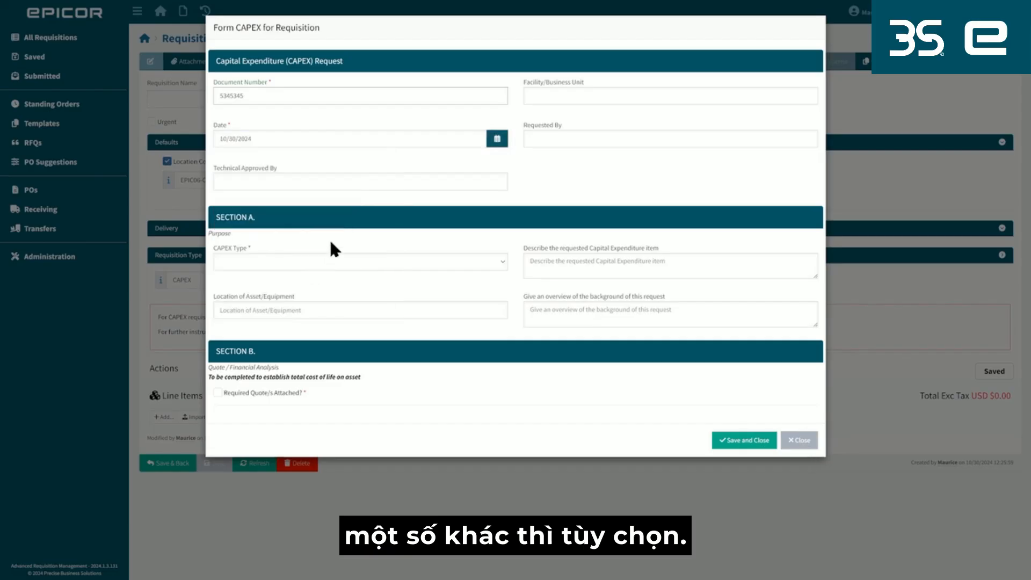
{"action": "left_click", "coordinate": [418, 262]}
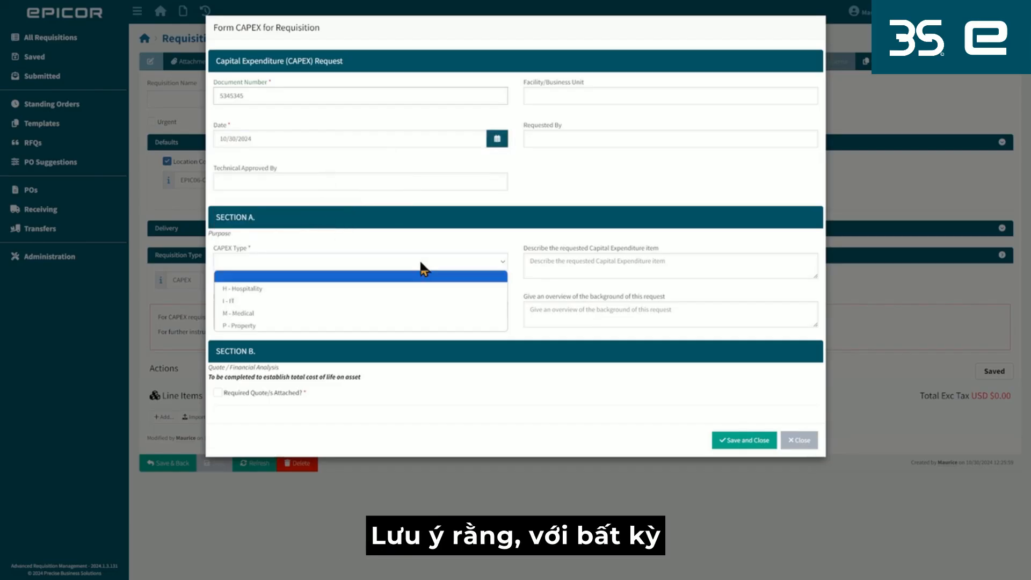
{"action": "left_click", "coordinate": [256, 313]}
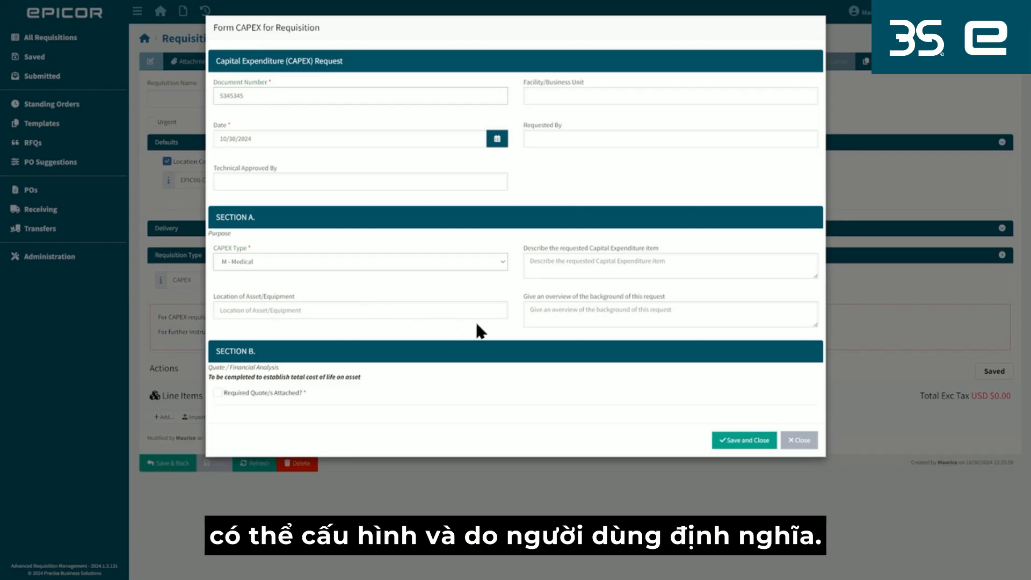
{"action": "left_click", "coordinate": [751, 443]}
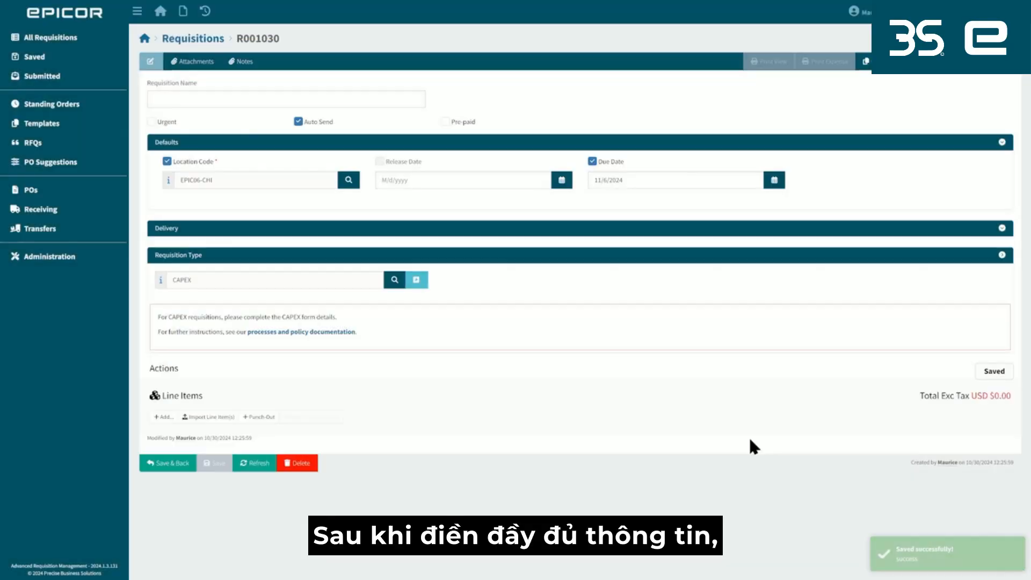
View the options for adding a line item to the CAPEX requisition, and return to the dashboard.
{"action": "left_click", "coordinate": [164, 418]}
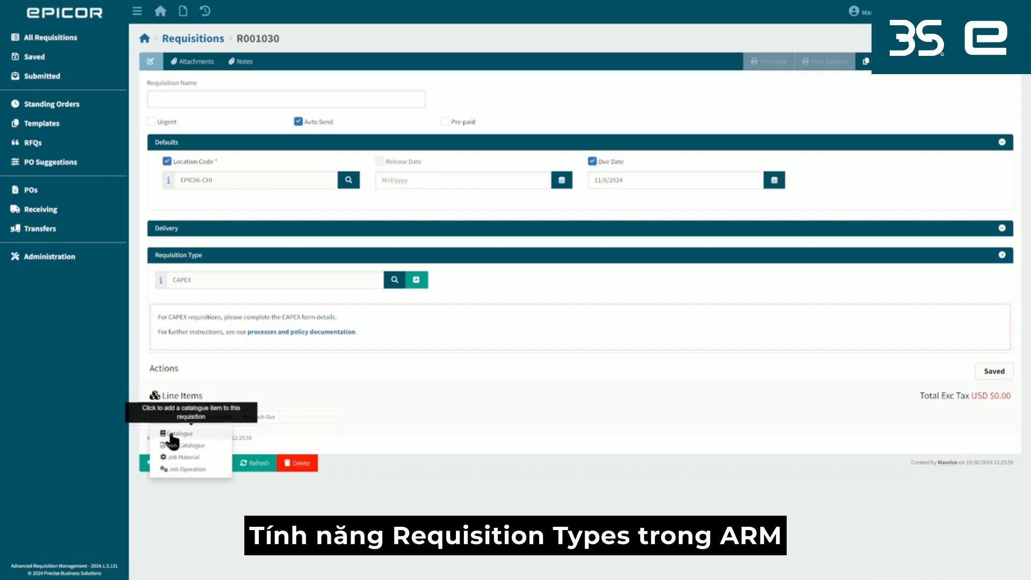
{"action": "left_click", "coordinate": [394, 404]}
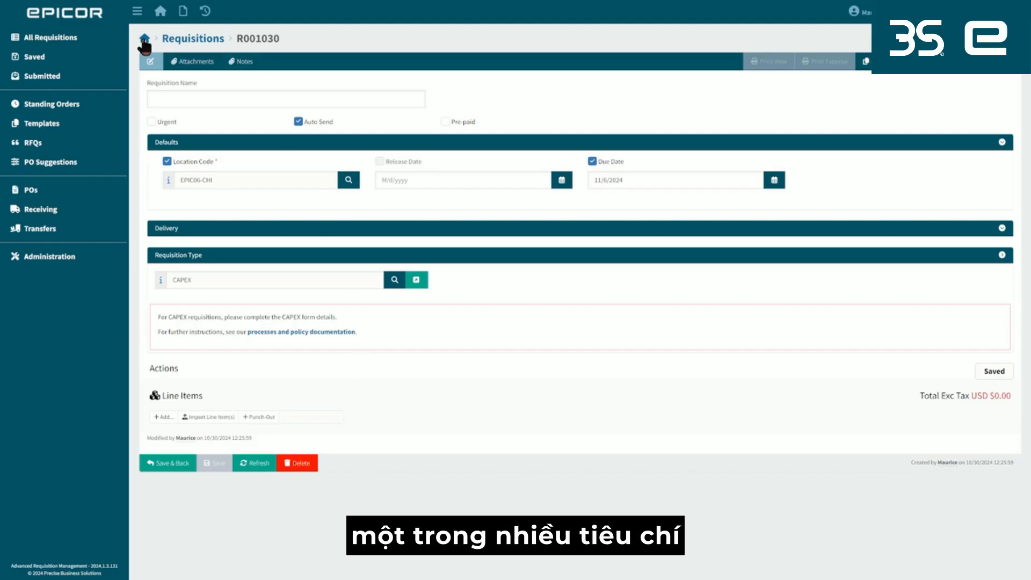
{"action": "left_click", "coordinate": [144, 38]}
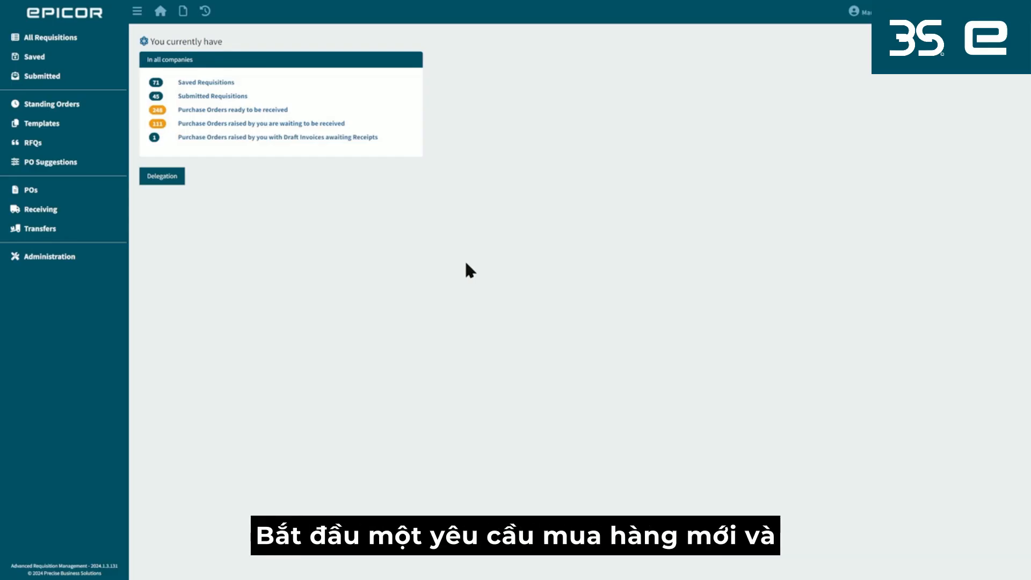
Start another new requisition and add a non-catalogue line item described as "server repair".
{"action": "left_click", "coordinate": [182, 10]}
{"action": "left_click", "coordinate": [209, 31]}
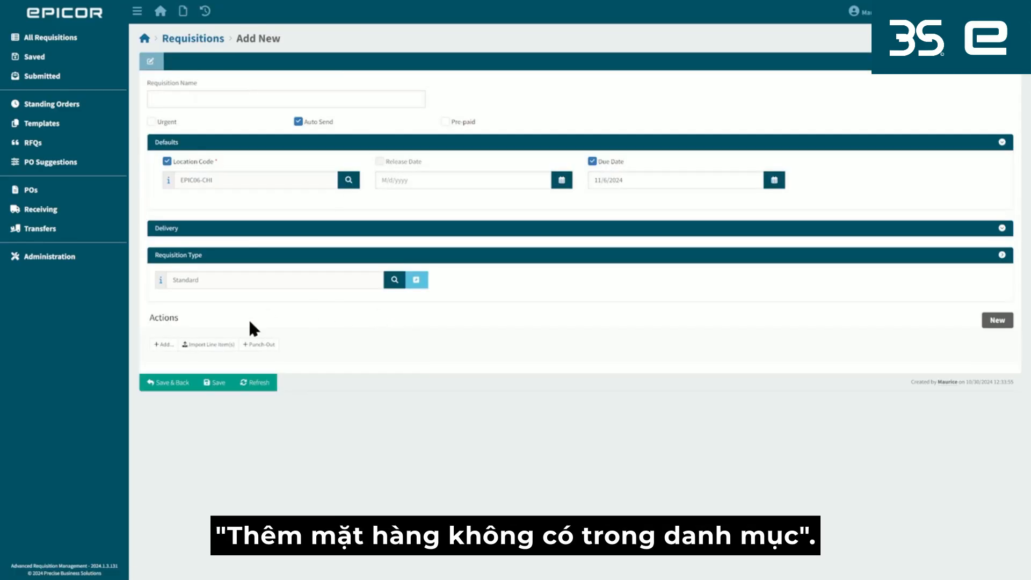
{"action": "left_click", "coordinate": [164, 345]}
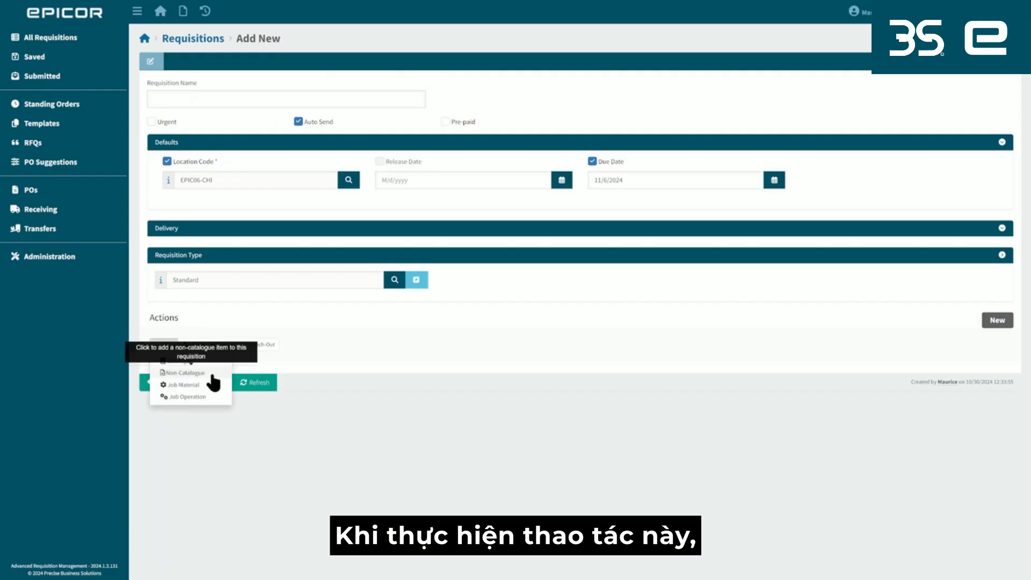
{"action": "left_click", "coordinate": [212, 373]}
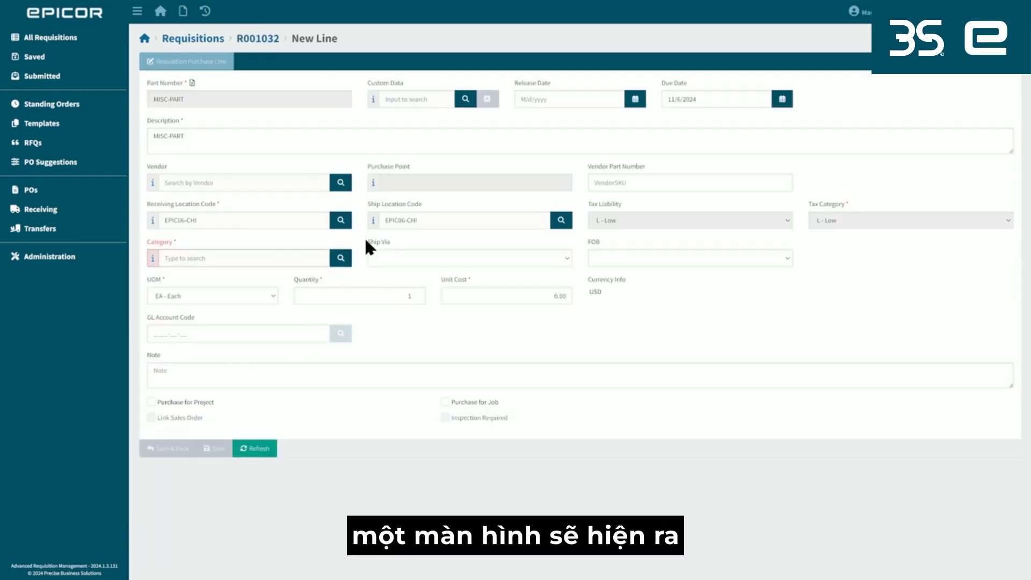
{"action": "left_click_drag", "start_coordinate": [191, 139], "coordinate": [138, 137]}
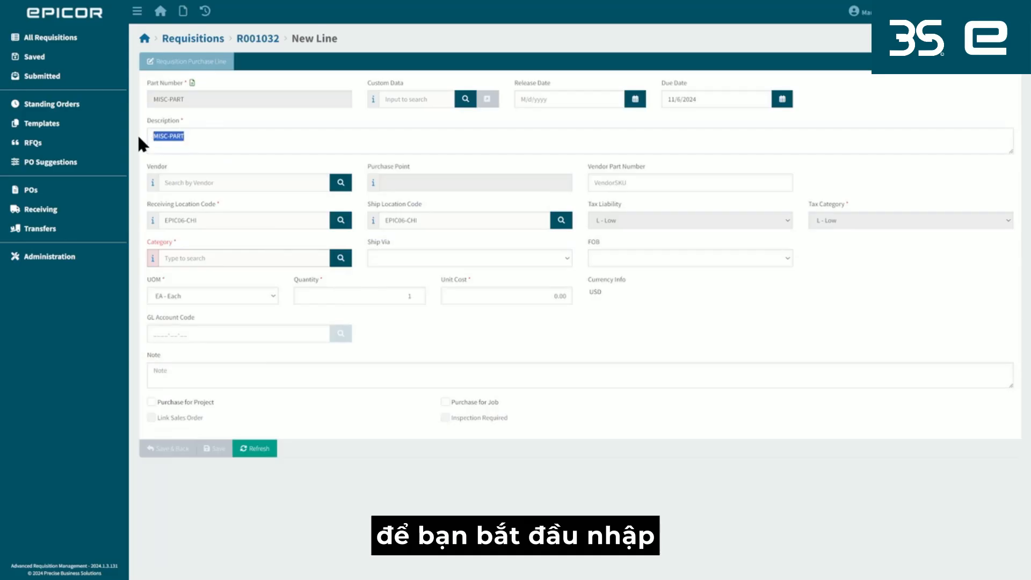
{"action": "type", "text": "server repa"}
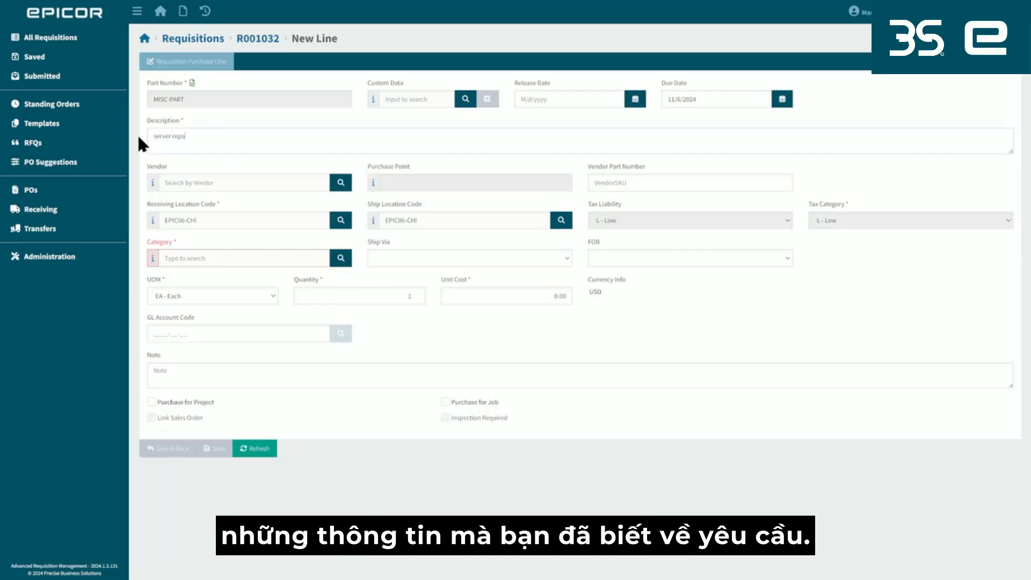
{"action": "type", "text": "ir"}
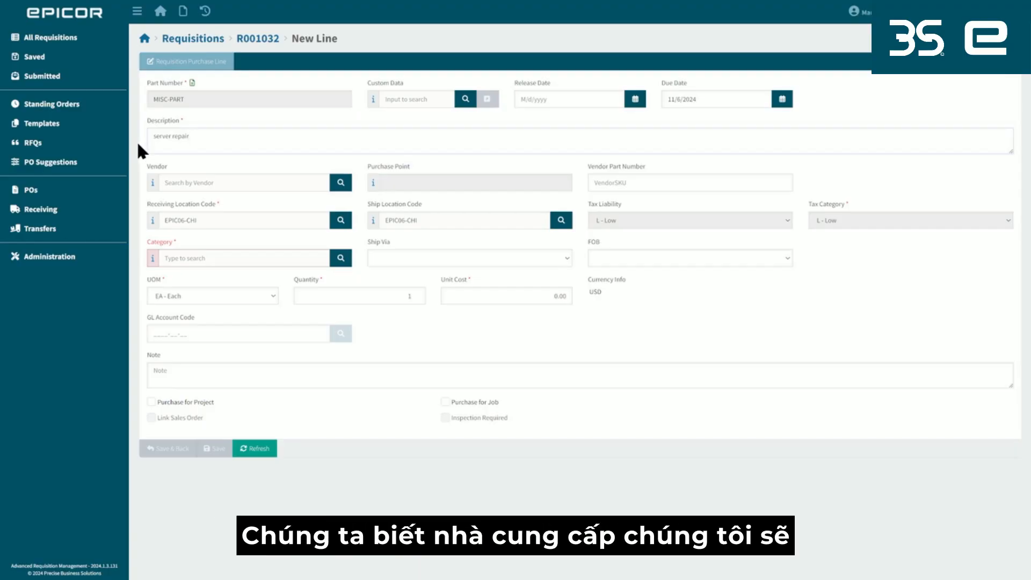
Set the line's vendor to ABE (AB Electronics), category to COMP and unit cost to 20000, and save the line.
{"action": "left_click", "coordinate": [244, 182]}
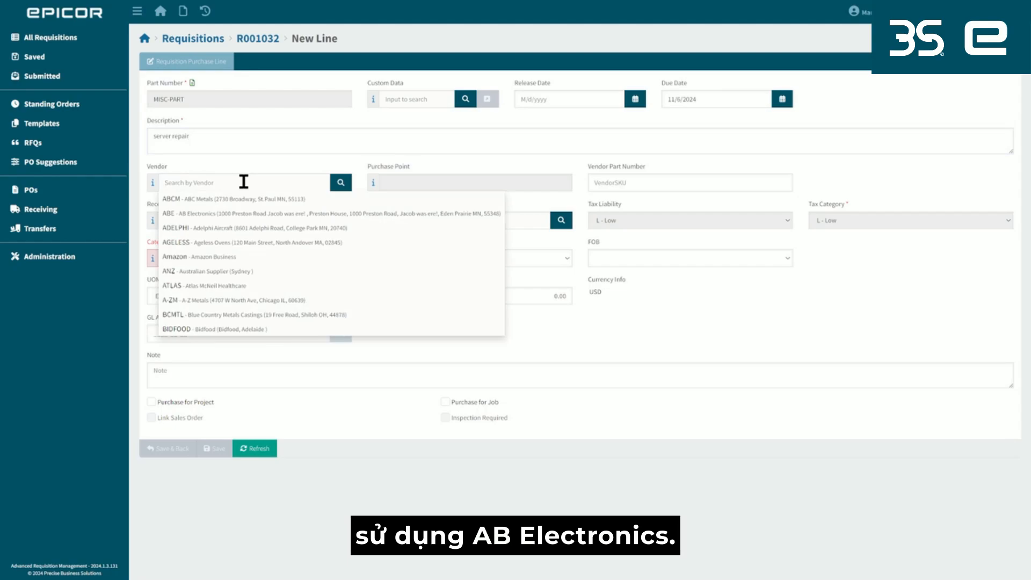
{"action": "left_click", "coordinate": [247, 214]}
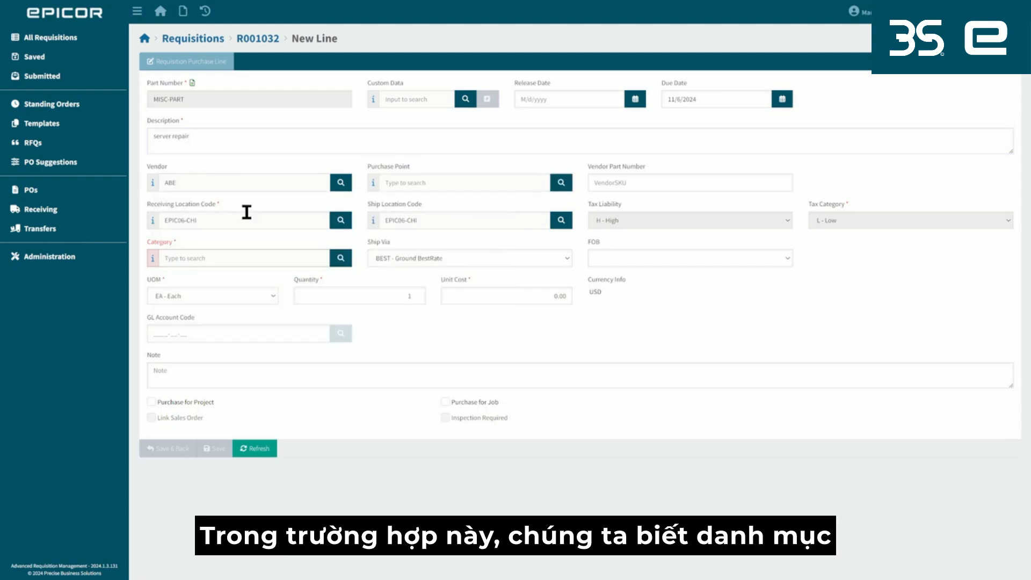
{"action": "left_click", "coordinate": [223, 260]}
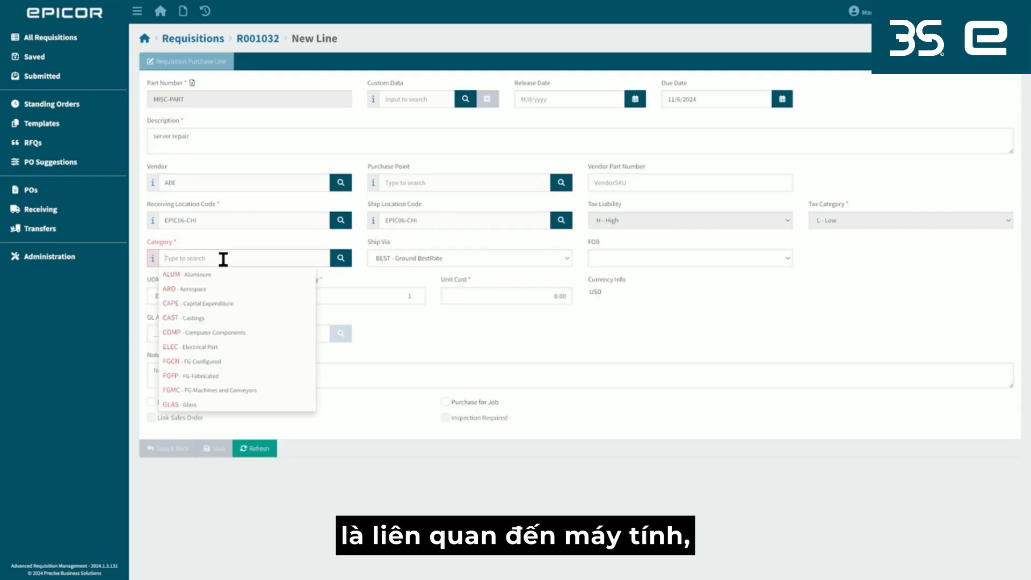
{"action": "left_click", "coordinate": [224, 330]}
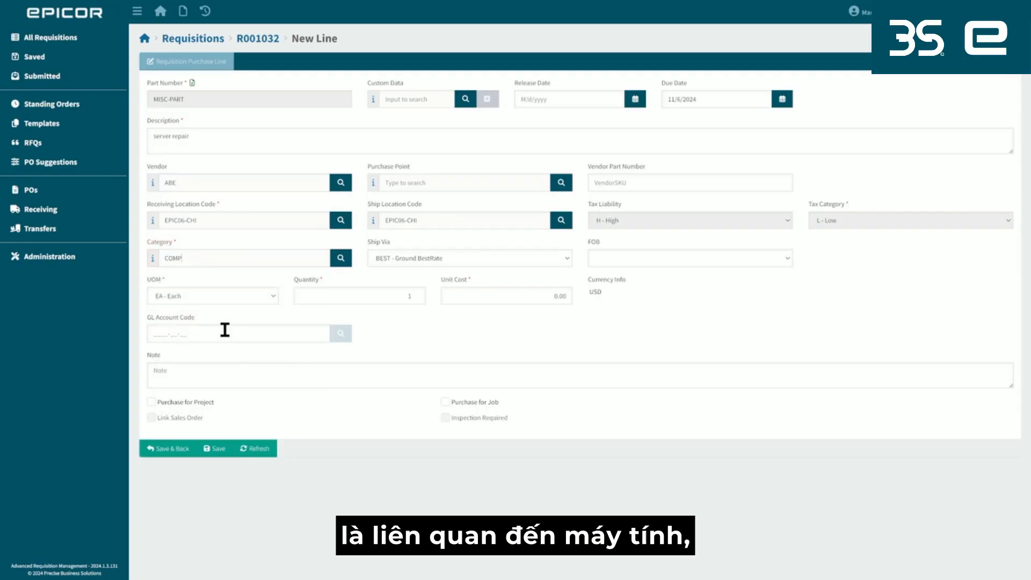
{"action": "left_click", "coordinate": [532, 297]}
{"action": "type", "text": "20000"}
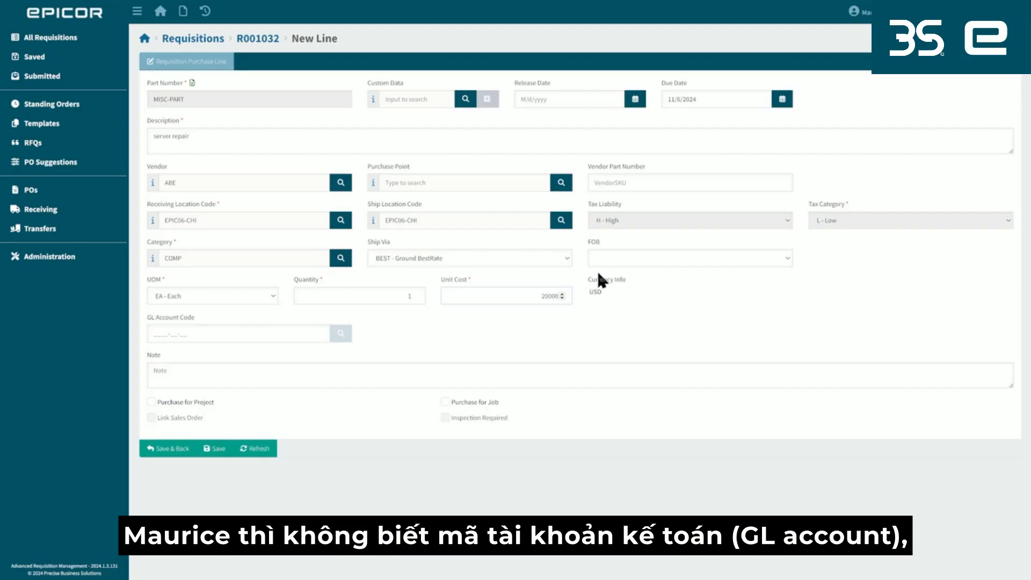
{"action": "left_click_drag", "start_coordinate": [197, 313], "coordinate": [143, 314]}
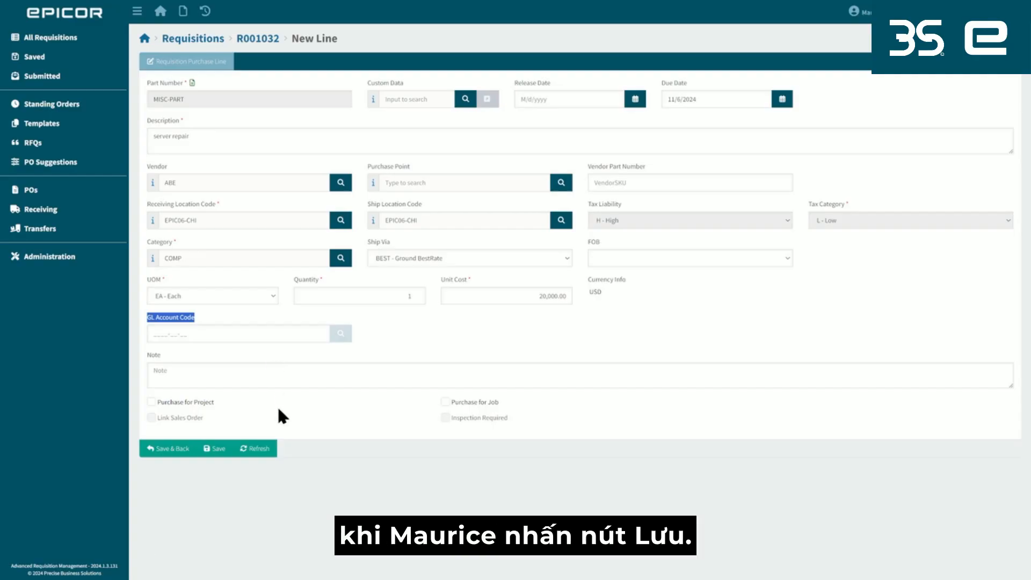
{"action": "left_click", "coordinate": [217, 448]}
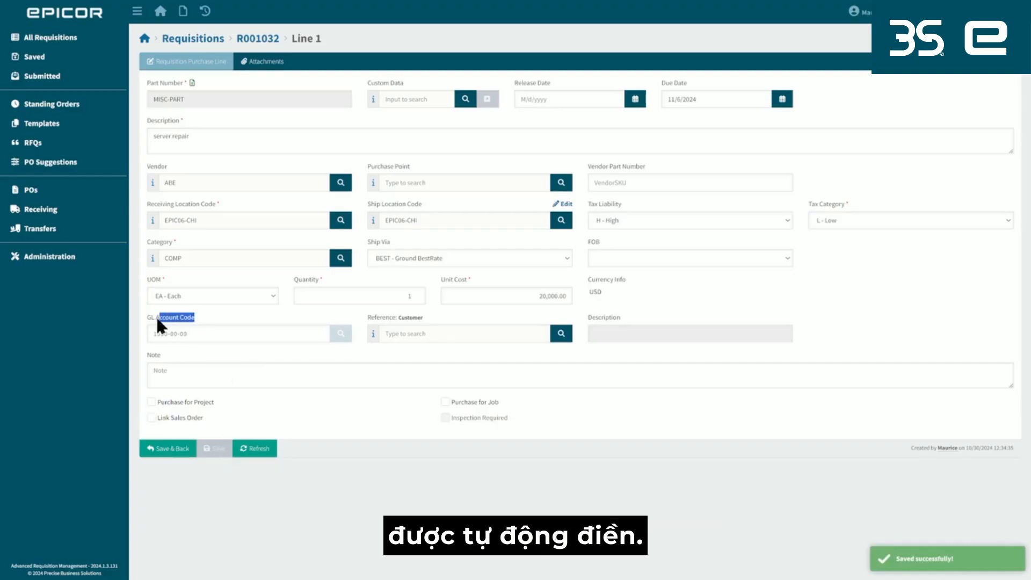
Examine the saved line's GL account code and its options for purchasing against a job or project.
{"action": "left_click_drag", "start_coordinate": [187, 334], "coordinate": [154, 334]}
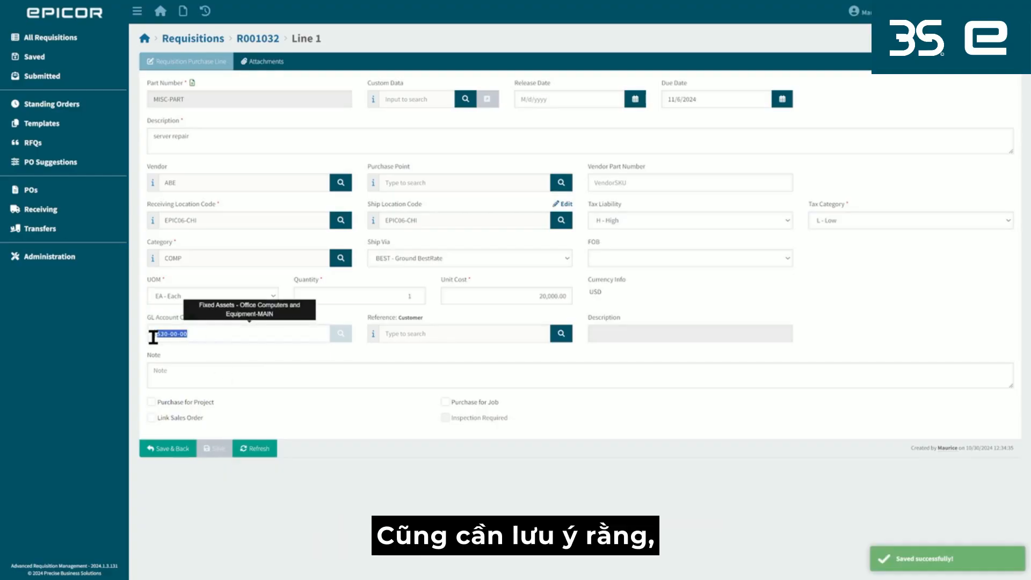
{"action": "left_click", "coordinate": [242, 359]}
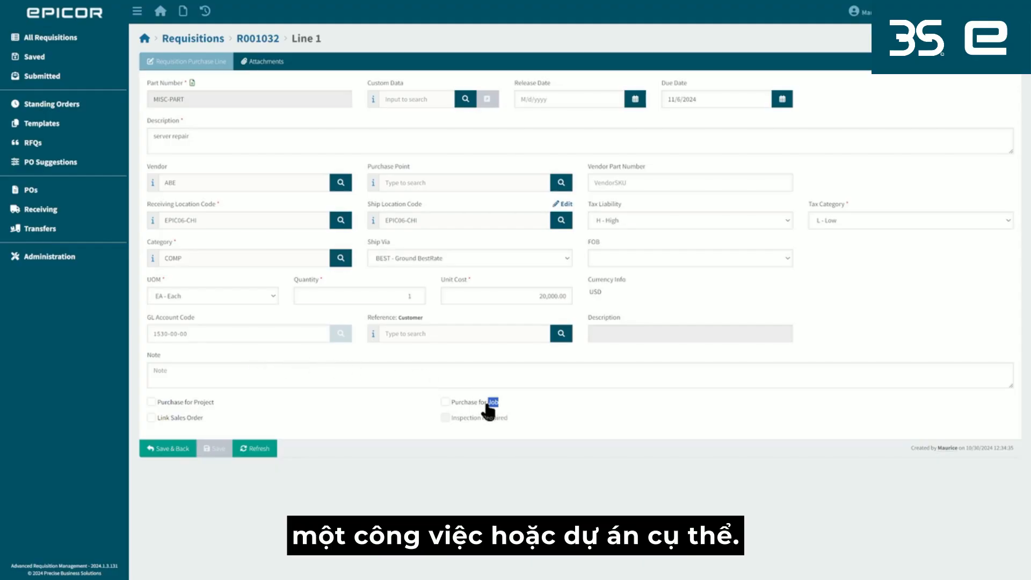
{"action": "double_click", "coordinate": [202, 403]}
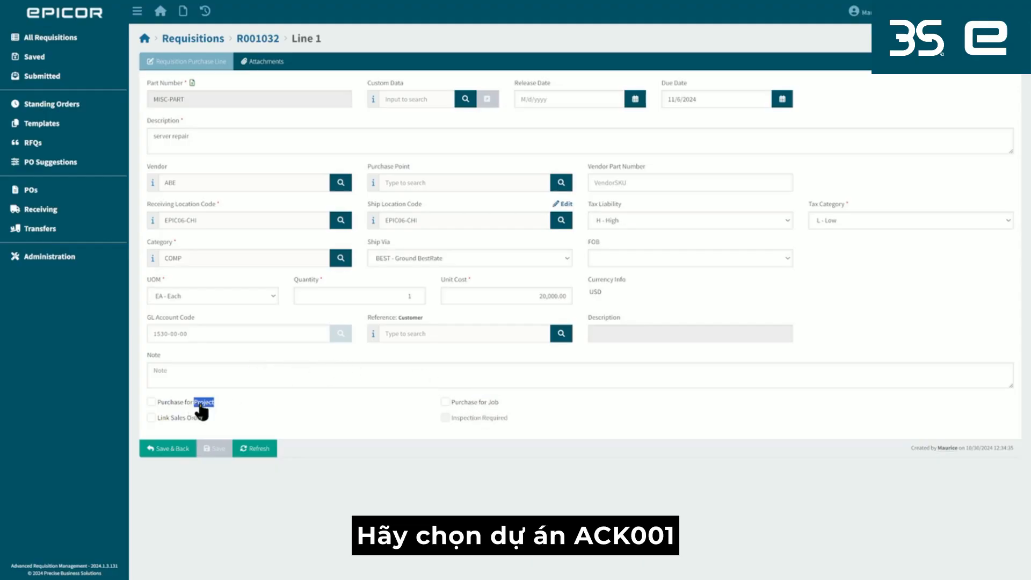
Purchase the server repair line for project AtPAC-001, phase 01, cost code DESIGN, and save it back to the requisition.
{"action": "left_click", "coordinate": [152, 402]}
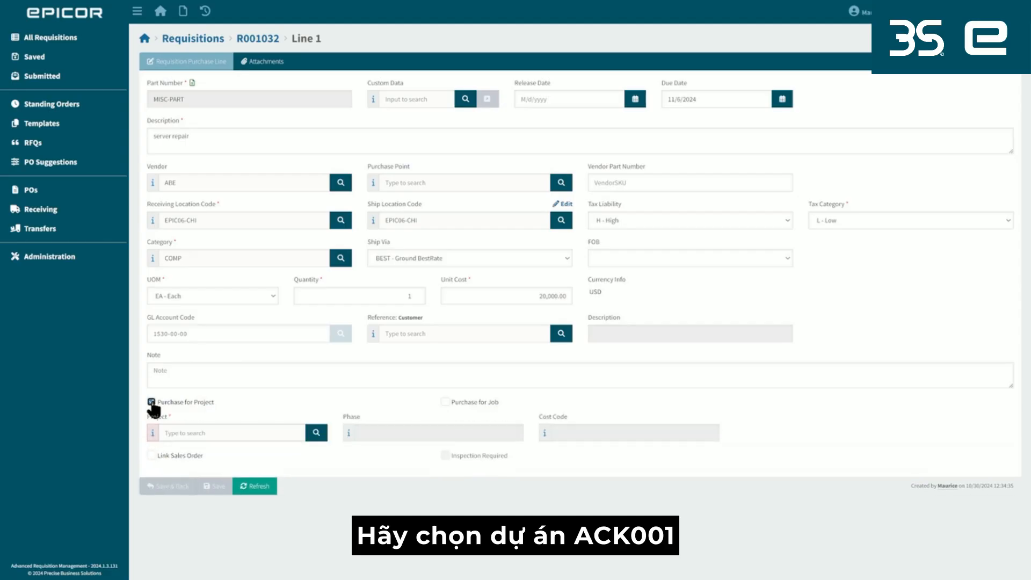
{"action": "left_click", "coordinate": [235, 432]}
{"action": "left_click", "coordinate": [203, 449]}
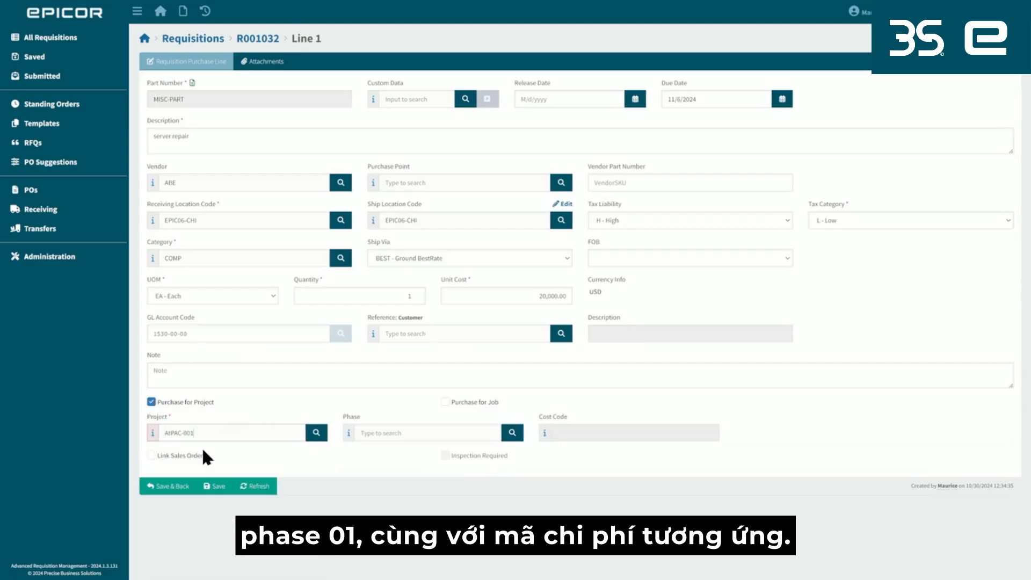
{"action": "left_click", "coordinate": [429, 432]}
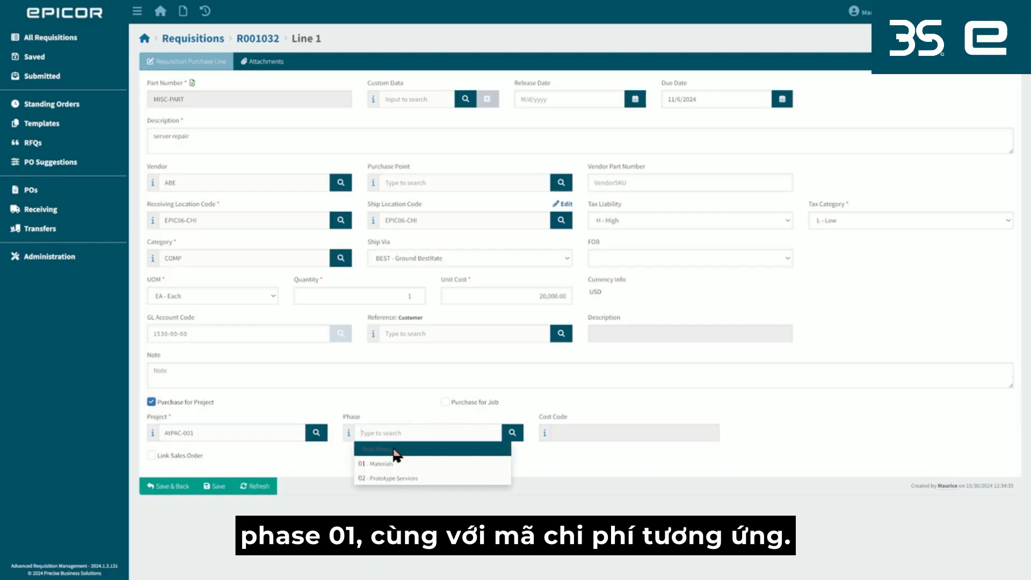
{"action": "left_click", "coordinate": [377, 463]}
{"action": "left_click", "coordinate": [598, 433]}
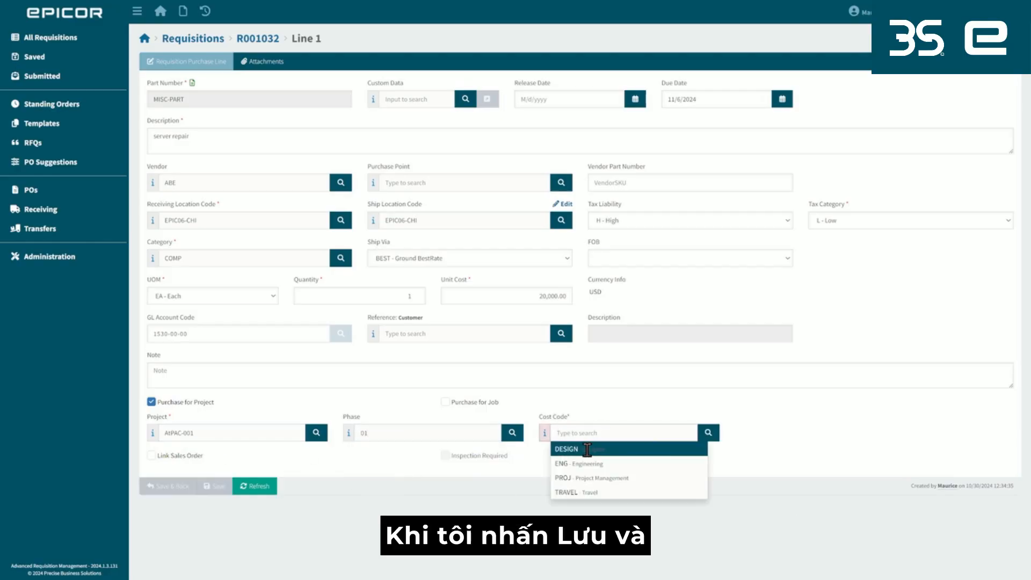
{"action": "left_click", "coordinate": [587, 449]}
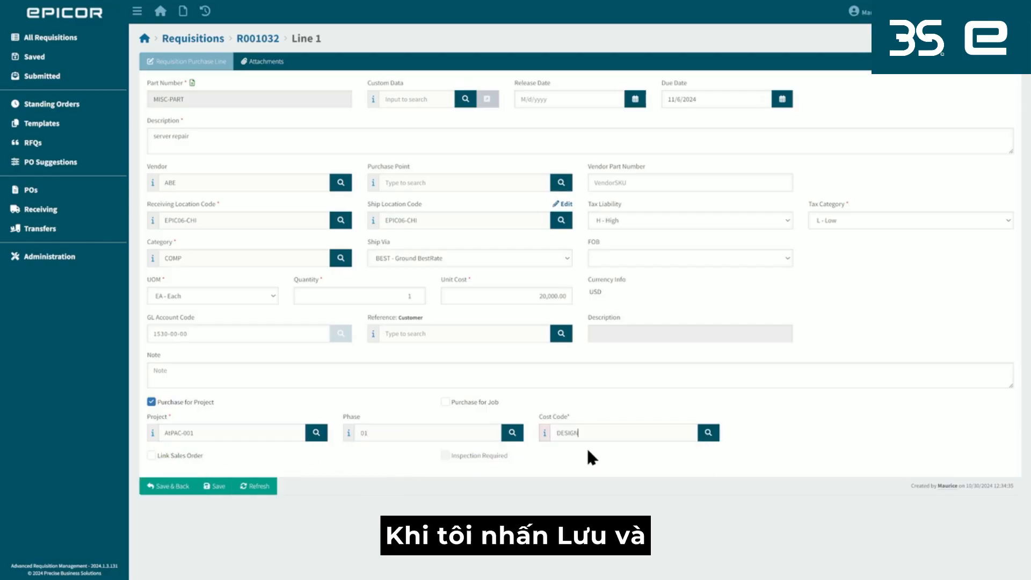
{"action": "left_click", "coordinate": [163, 486]}
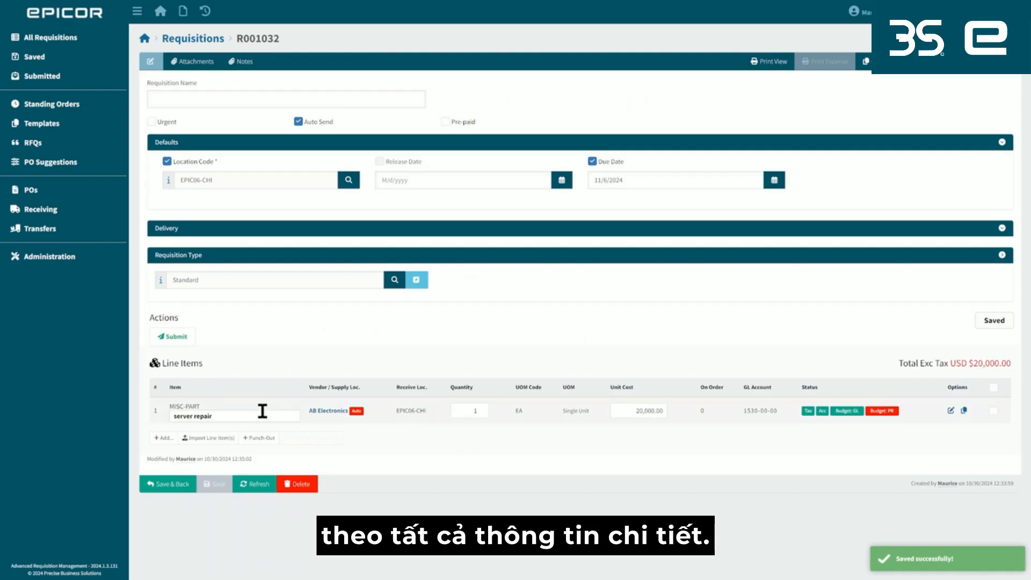
Examine the server repair line's cost, GL account and GL and project budget status, and return to the dashboard.
{"action": "left_click_drag", "start_coordinate": [171, 416], "coordinate": [265, 417]}
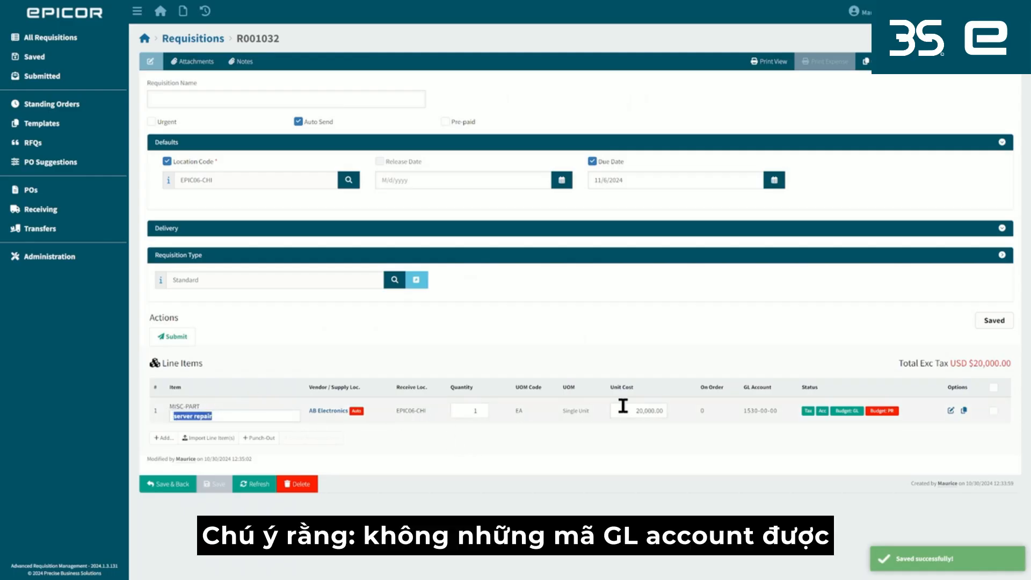
{"action": "left_click_drag", "start_coordinate": [637, 409], "coordinate": [661, 413]}
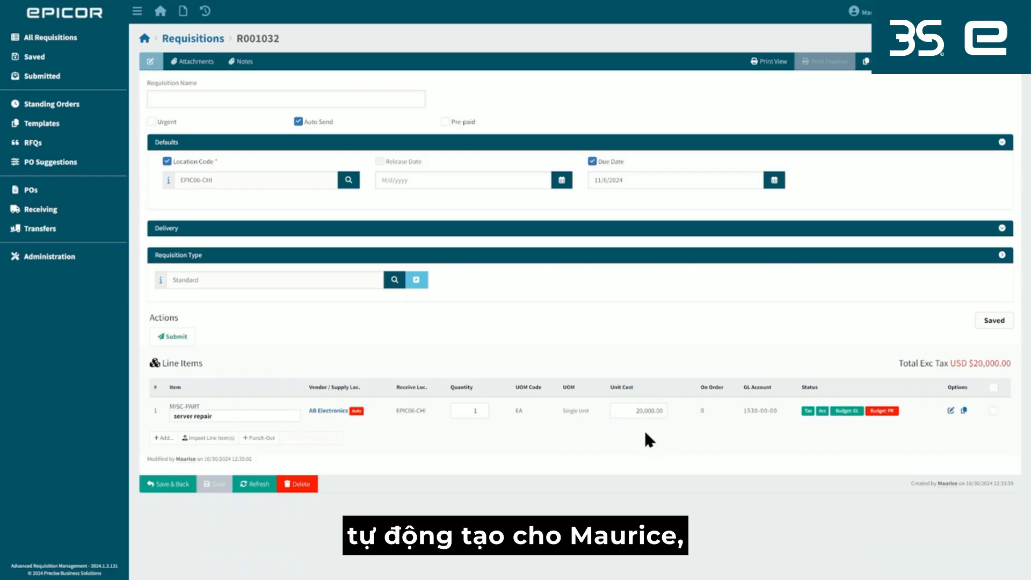
{"action": "left_click_drag", "start_coordinate": [777, 409], "coordinate": [746, 414]}
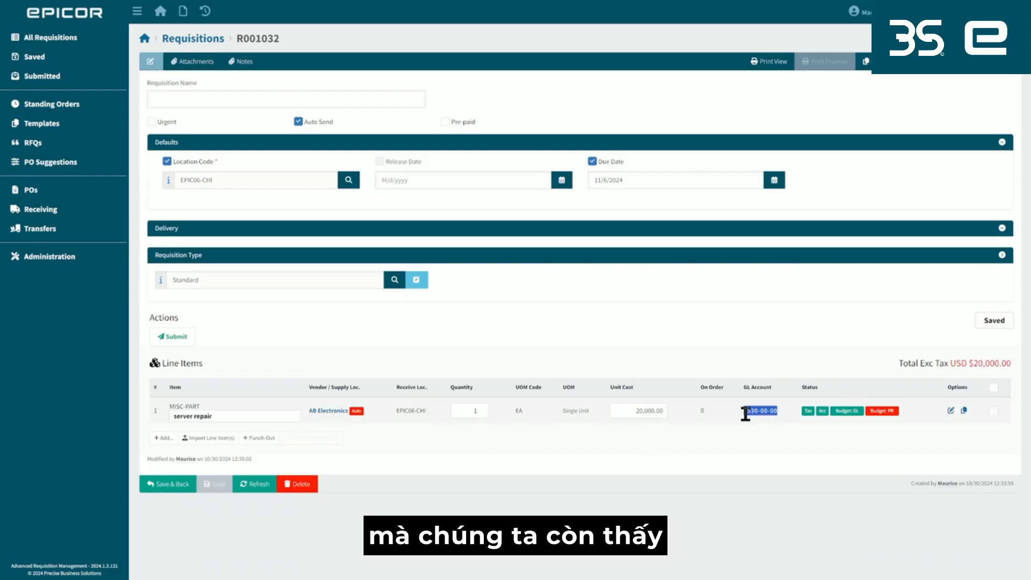
{"action": "left_click", "coordinate": [772, 432]}
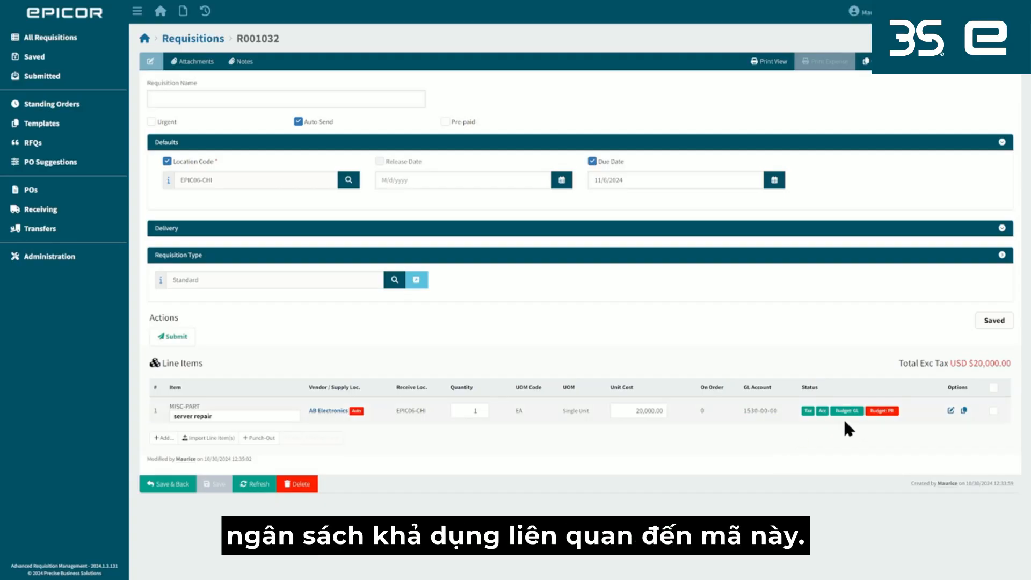
{"action": "mouse_move", "coordinate": [850, 423]}
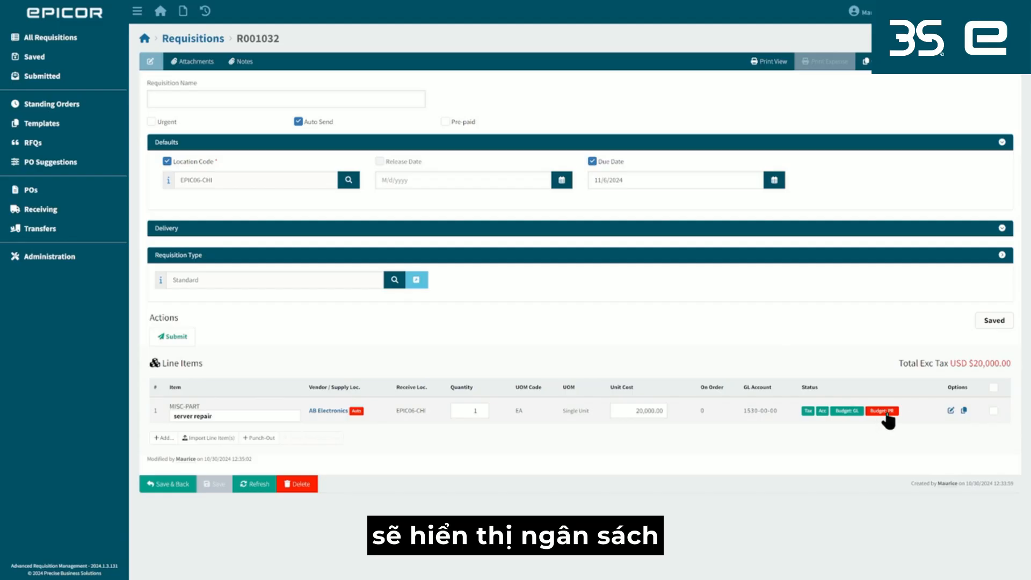
{"action": "mouse_move", "coordinate": [886, 422]}
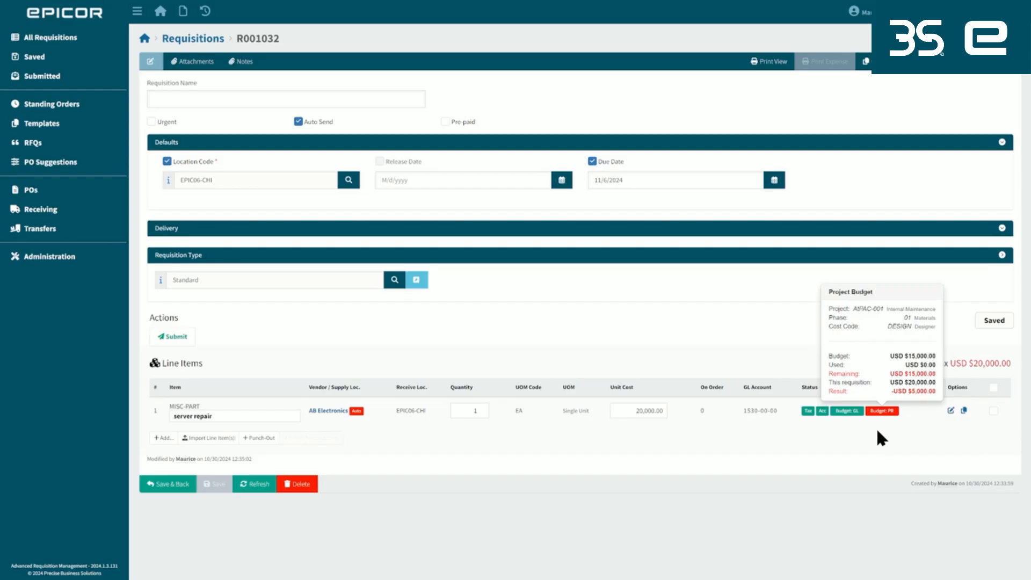
{"action": "left_click", "coordinate": [145, 41]}
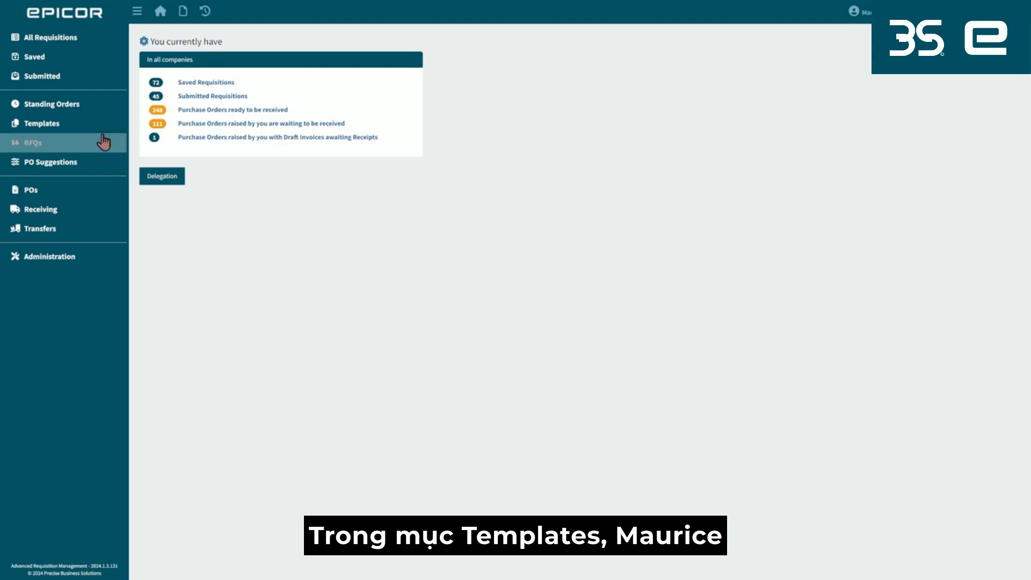
Create a requisition from the Bunzl Template, including its attachments, notes and custom data, with Fast Copy and target location EPIC06-CHI.
{"action": "left_click", "coordinate": [95, 129]}
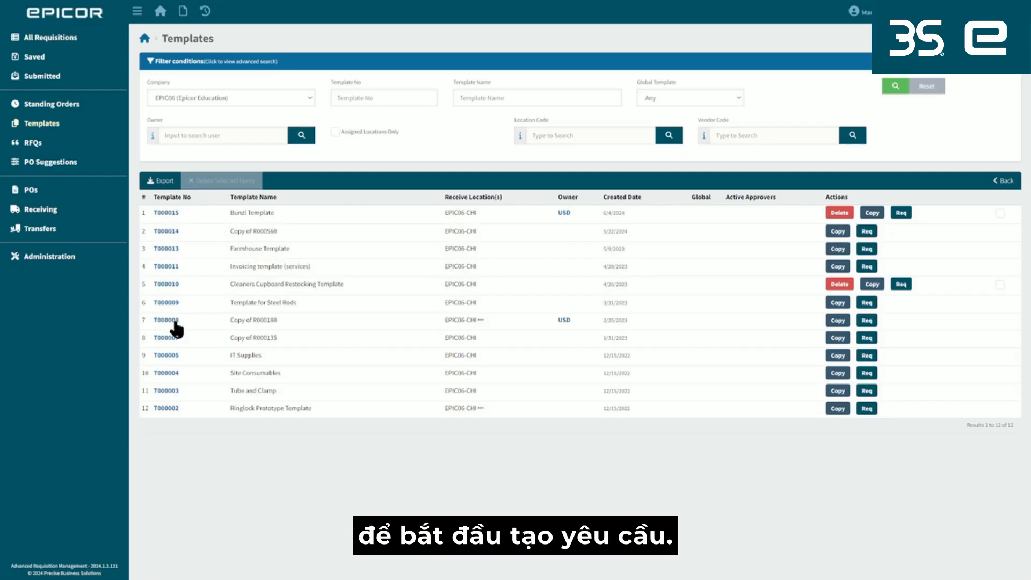
{"action": "left_click_drag", "start_coordinate": [274, 213], "coordinate": [235, 212]}
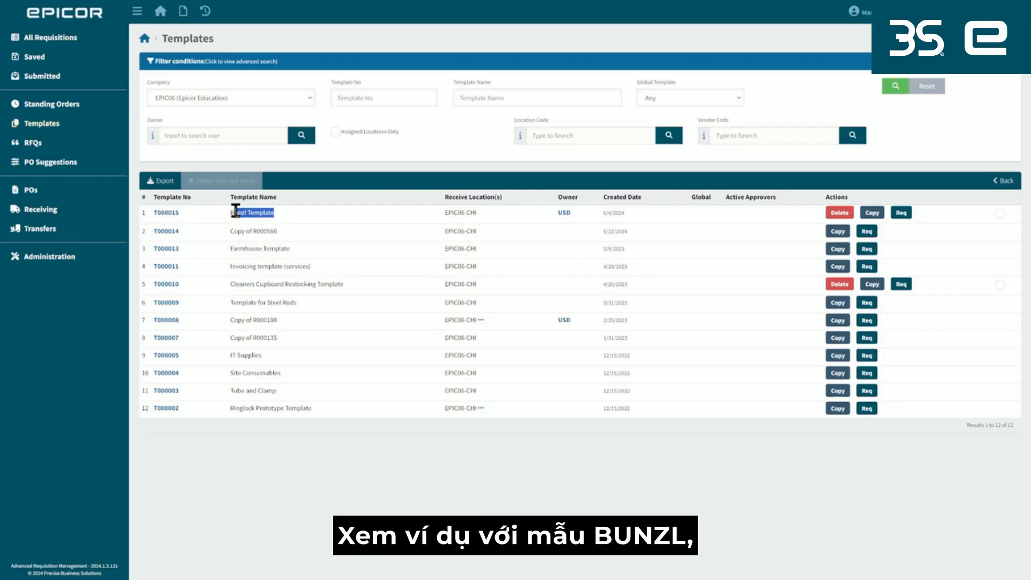
{"action": "left_click", "coordinate": [165, 214]}
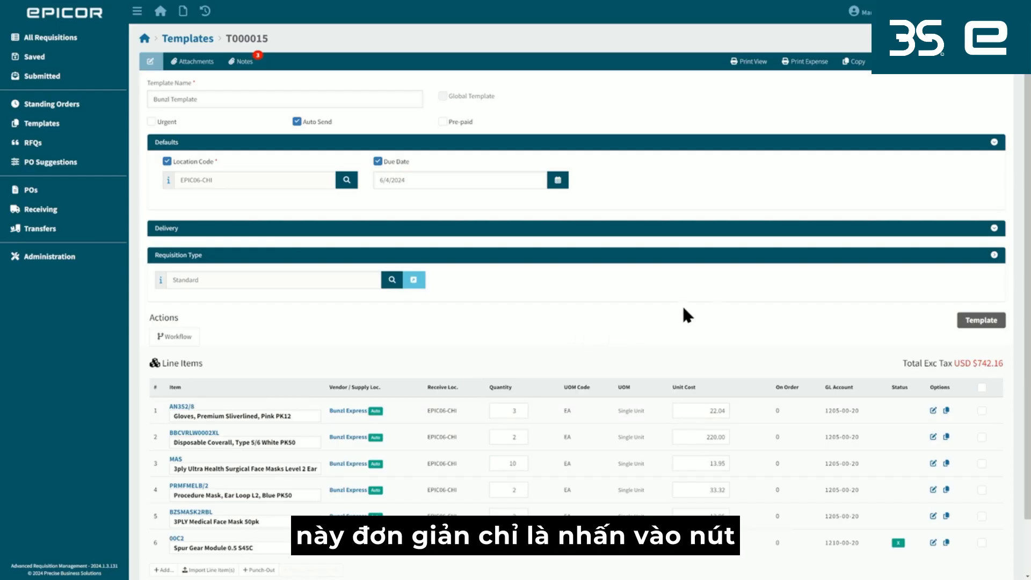
{"action": "left_click", "coordinate": [965, 78]}
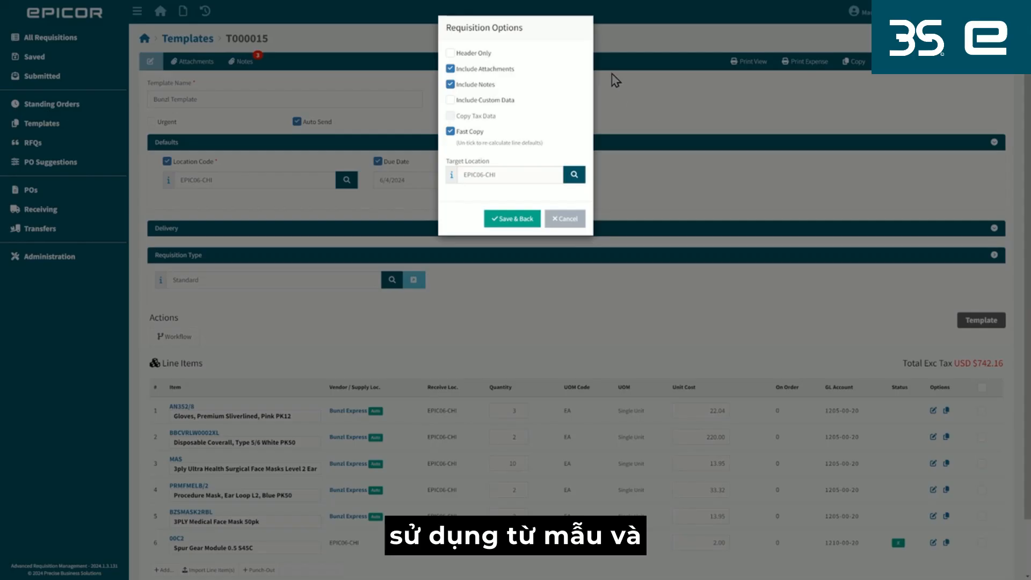
{"action": "left_click", "coordinate": [454, 101]}
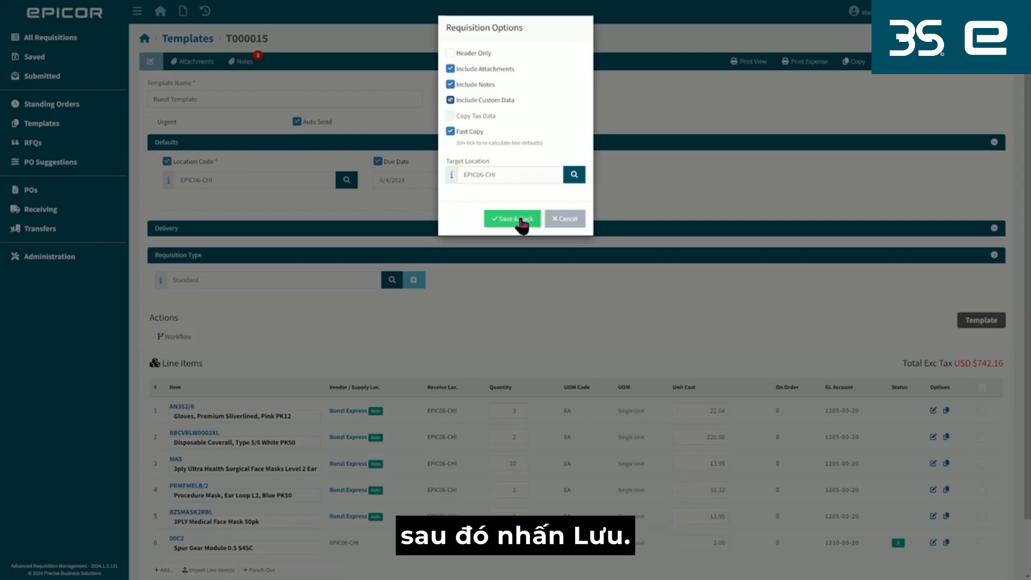
{"action": "left_click", "coordinate": [518, 221]}
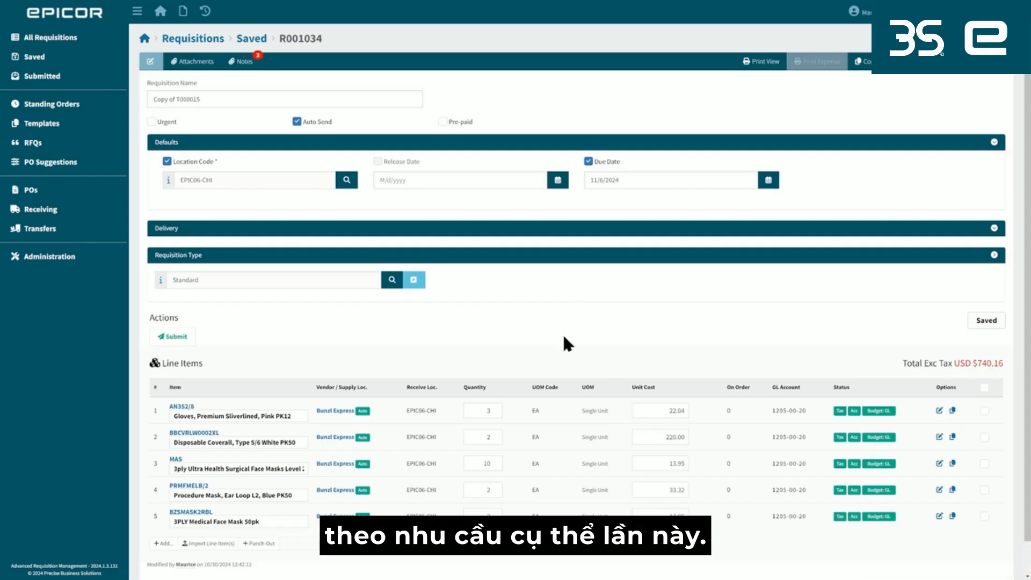
Delete lines PRMFMELB/2 and BZSMASK2RBL from the requisition and set the gloves line's quantity to 4.
{"action": "left_click", "coordinate": [985, 490]}
{"action": "left_click", "coordinate": [984, 516]}
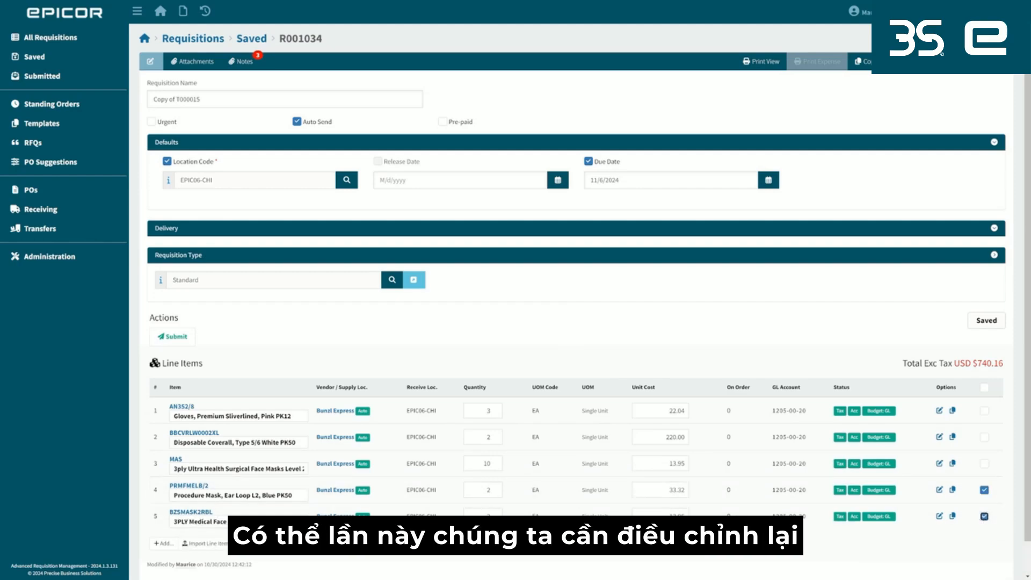
{"action": "left_click", "coordinate": [328, 546]}
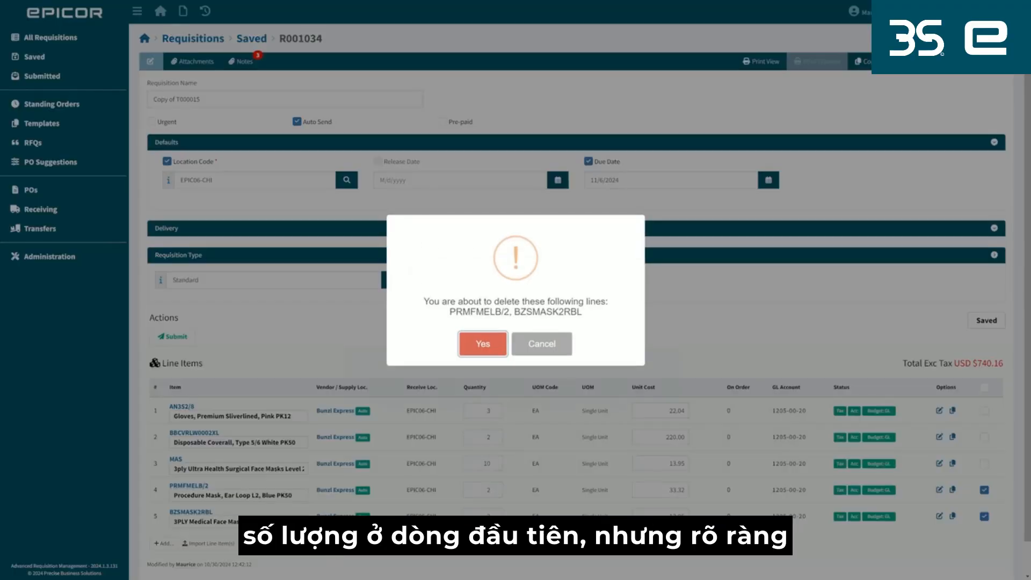
{"action": "left_click", "coordinate": [478, 346]}
{"action": "double_click", "coordinate": [477, 410]}
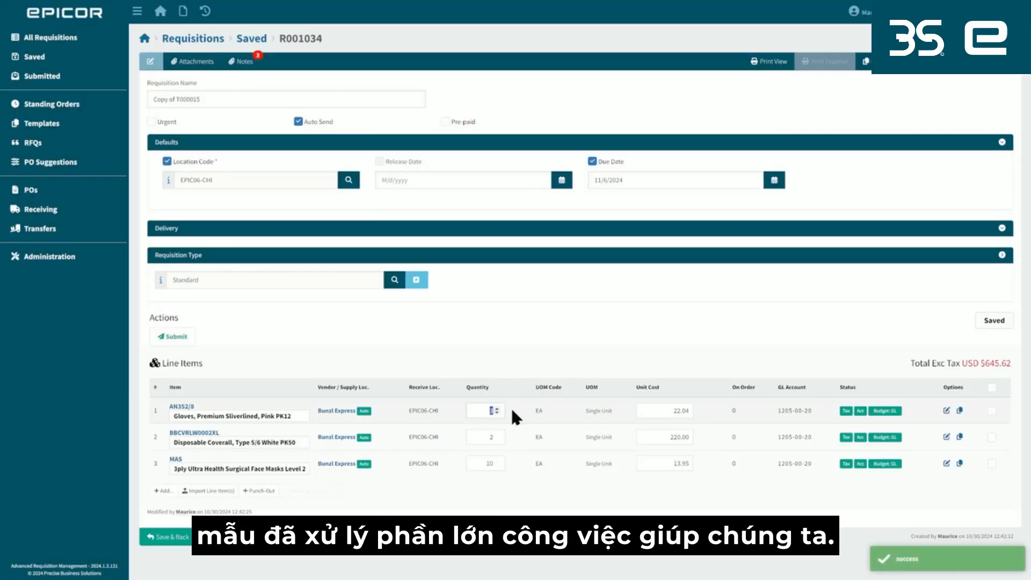
{"action": "left_click", "coordinate": [560, 409]}
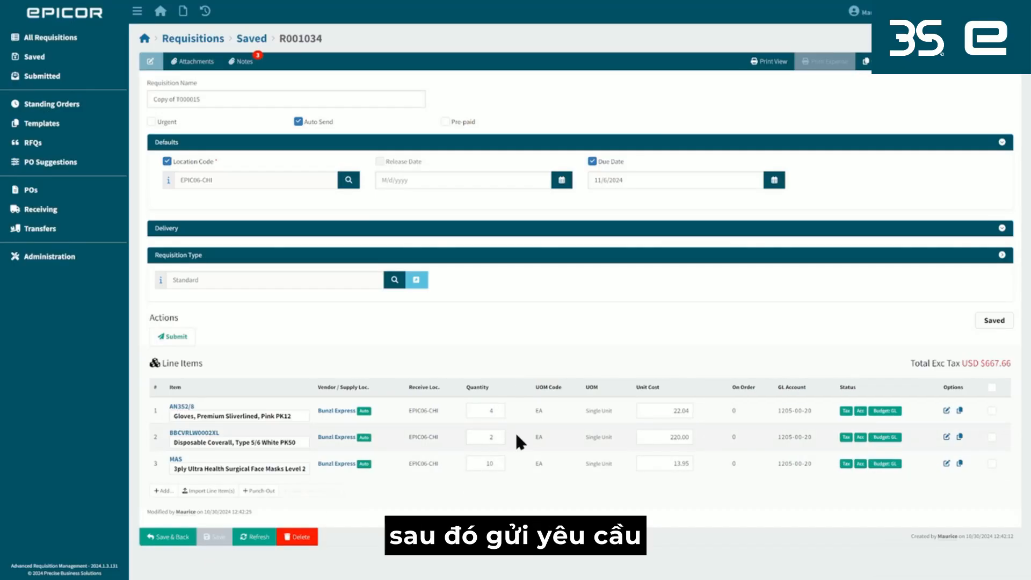
Submit the requisition copied from the template and return to the dashboard.
{"action": "left_click", "coordinate": [157, 493]}
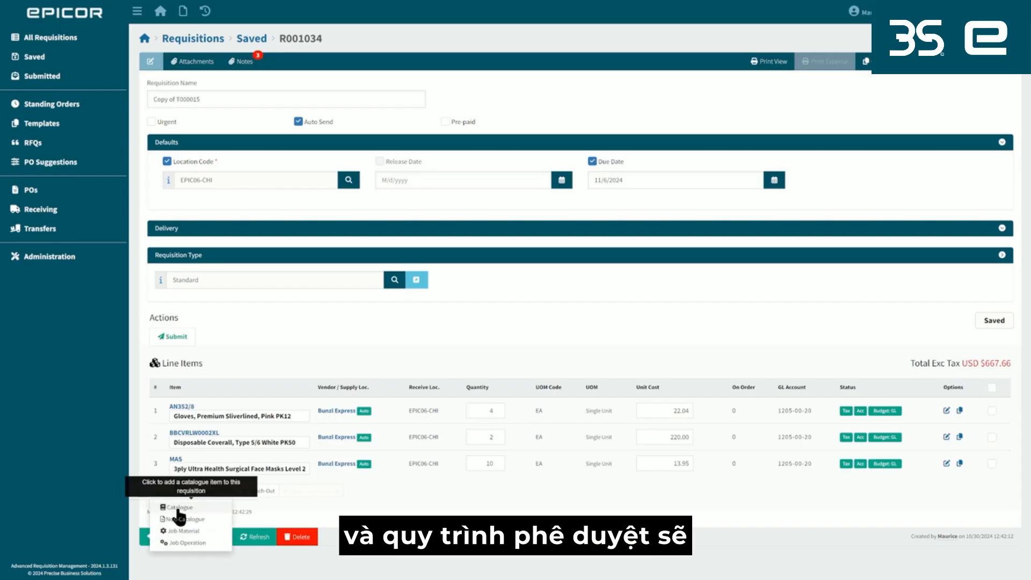
{"action": "left_click", "coordinate": [274, 351]}
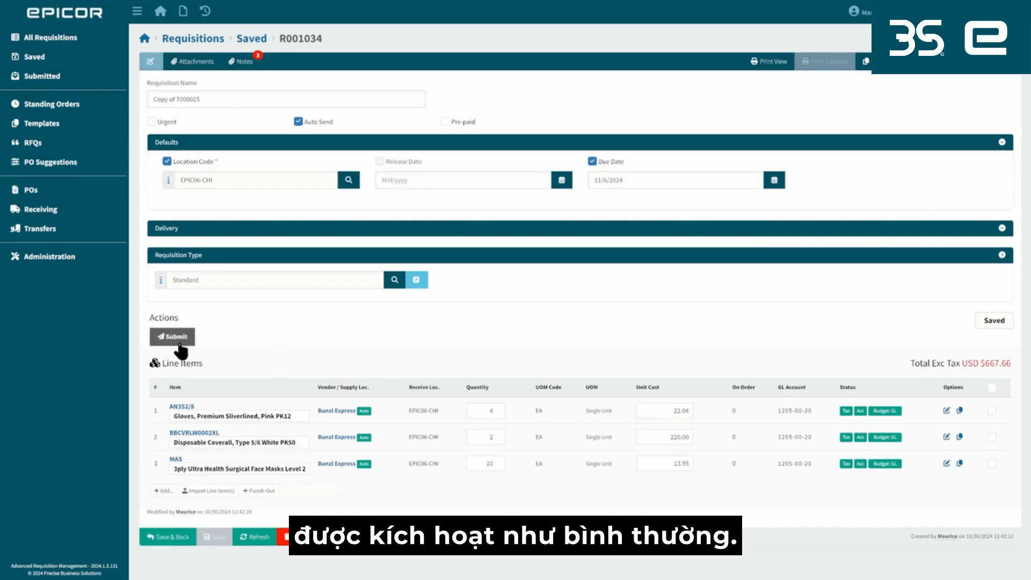
{"action": "left_click", "coordinate": [180, 346]}
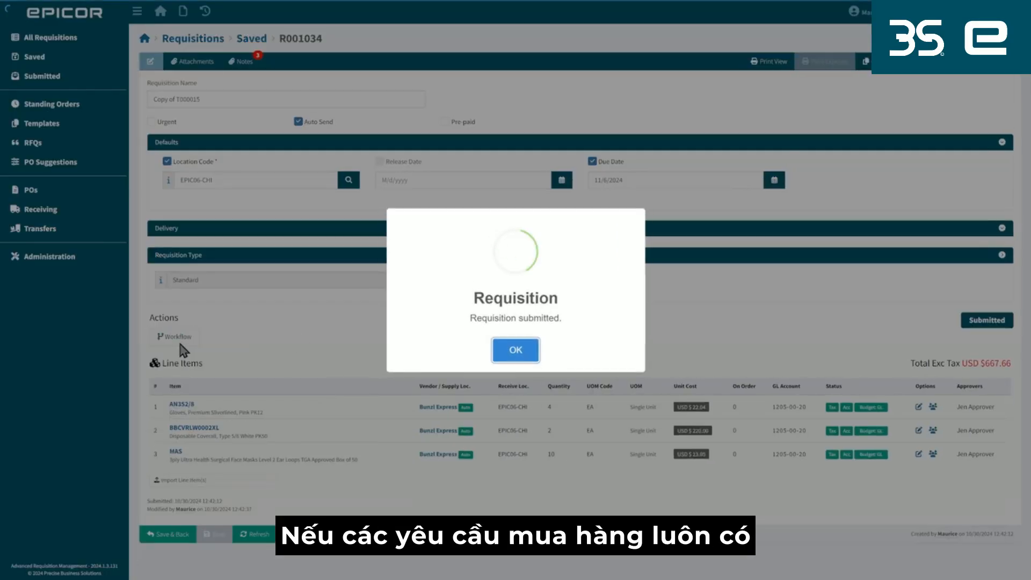
{"action": "left_click", "coordinate": [519, 357]}
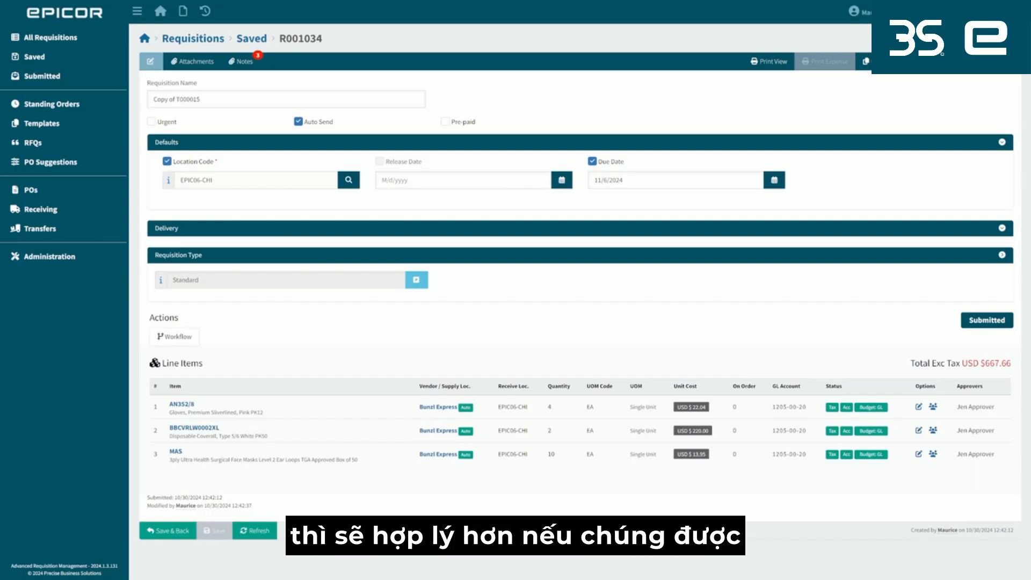
{"action": "left_click", "coordinate": [144, 39]}
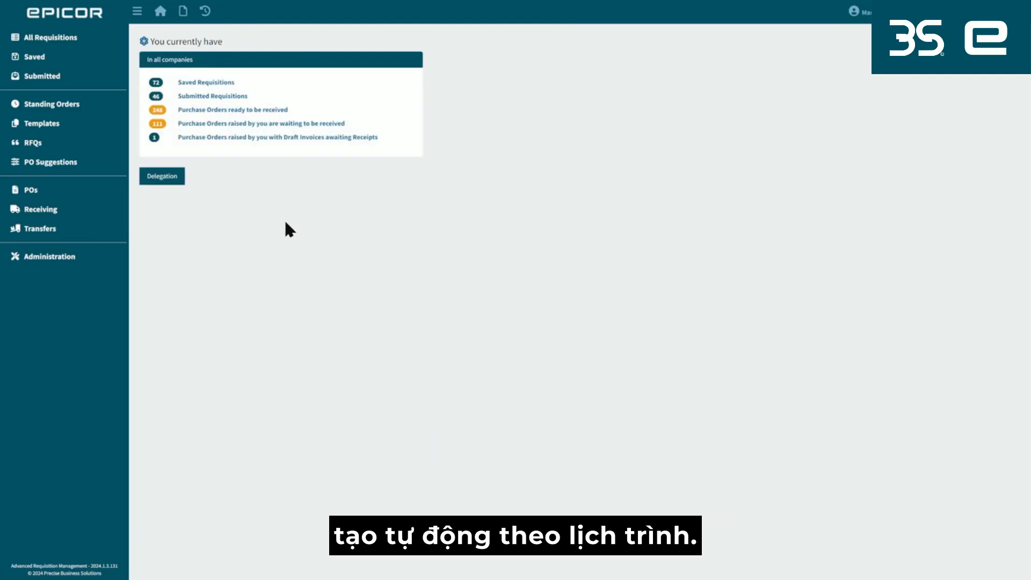
Review the schedule and recurrence settings of the BUNZL standing order S000006, and return to the dashboard.
{"action": "left_click", "coordinate": [98, 107]}
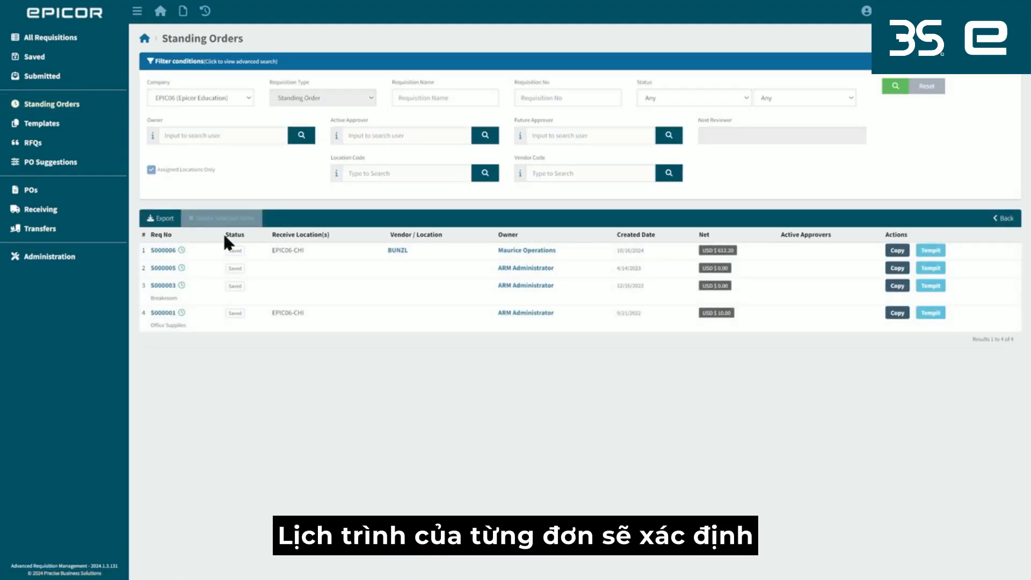
{"action": "left_click", "coordinate": [163, 250]}
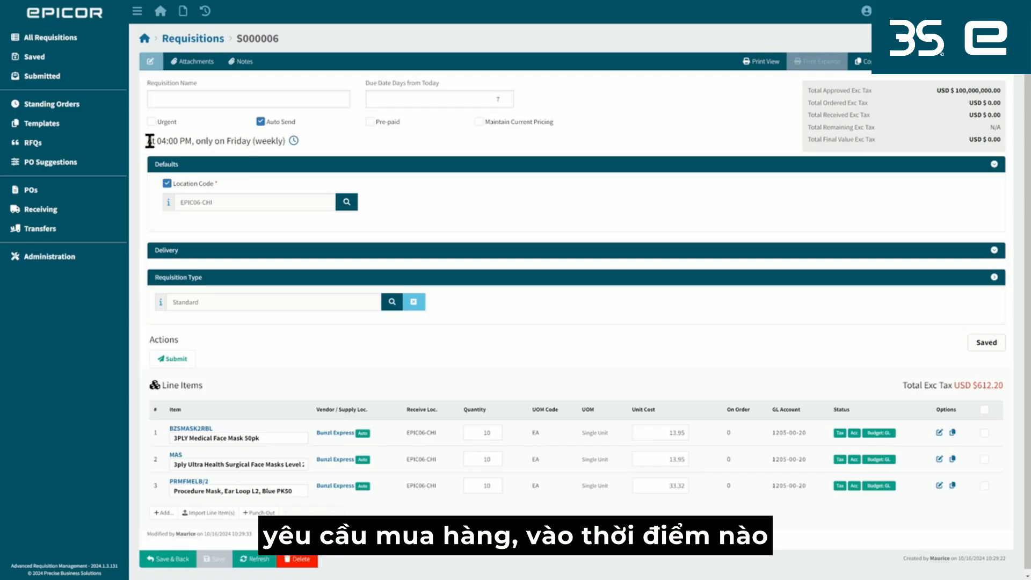
{"action": "left_click_drag", "start_coordinate": [149, 141], "coordinate": [283, 145]}
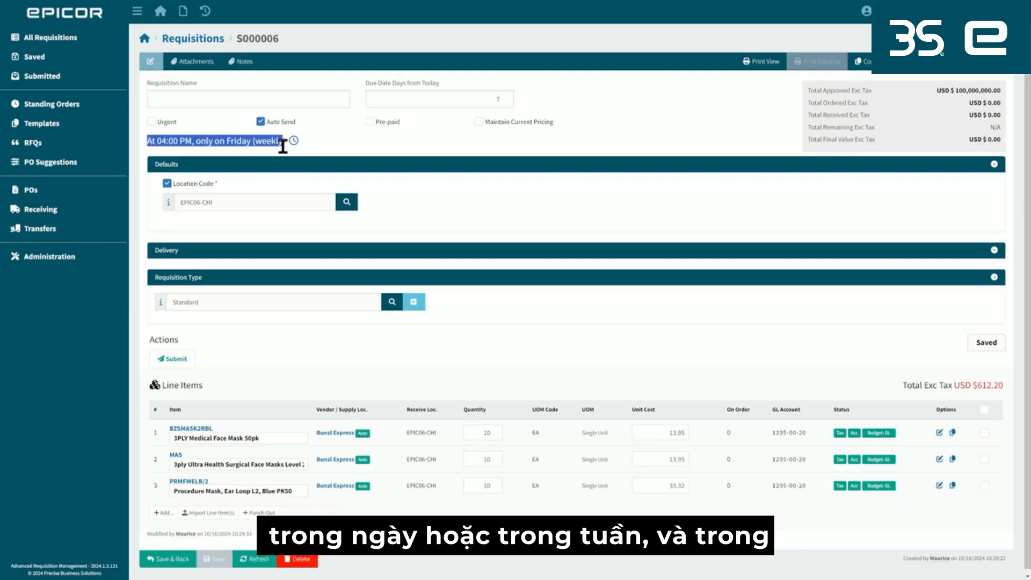
{"action": "left_click", "coordinate": [339, 154]}
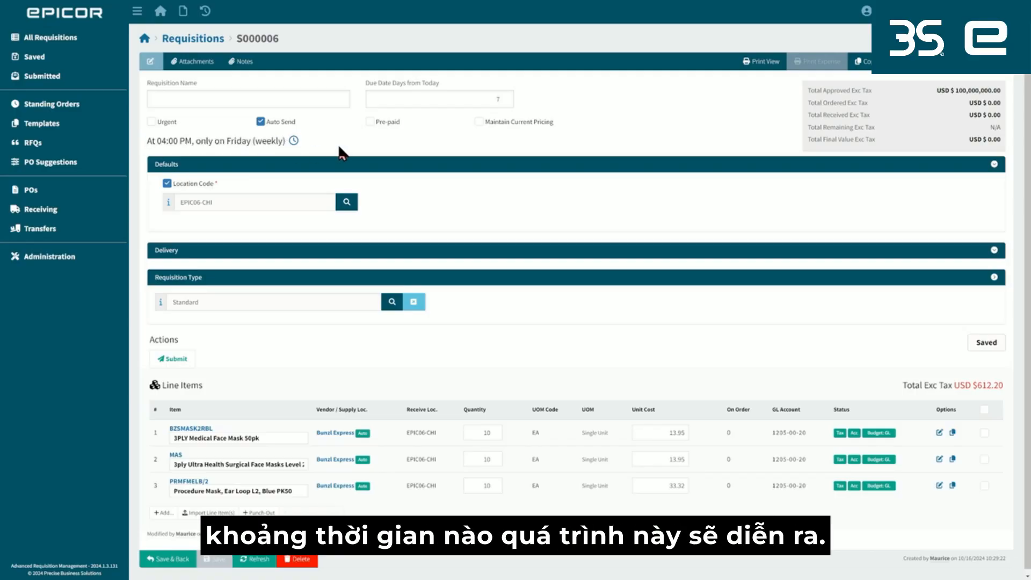
{"action": "left_click", "coordinate": [294, 141]}
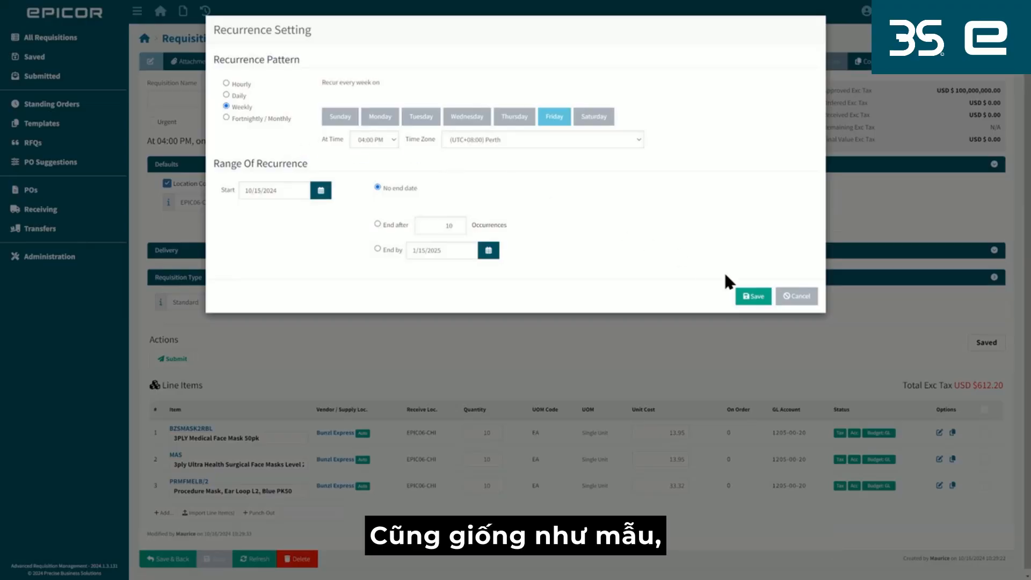
{"action": "left_click", "coordinate": [753, 296]}
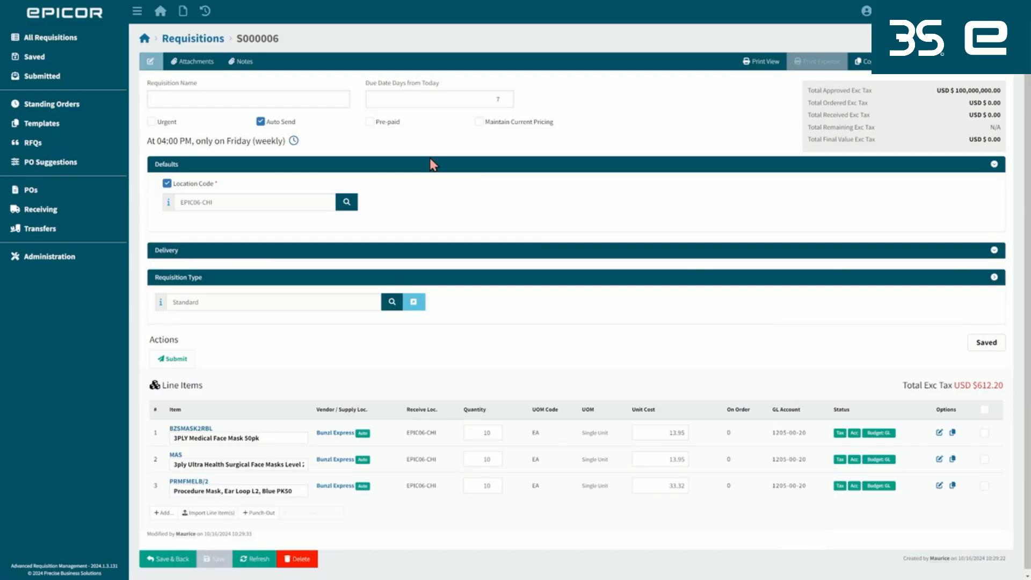
{"action": "left_click", "coordinate": [145, 38]}
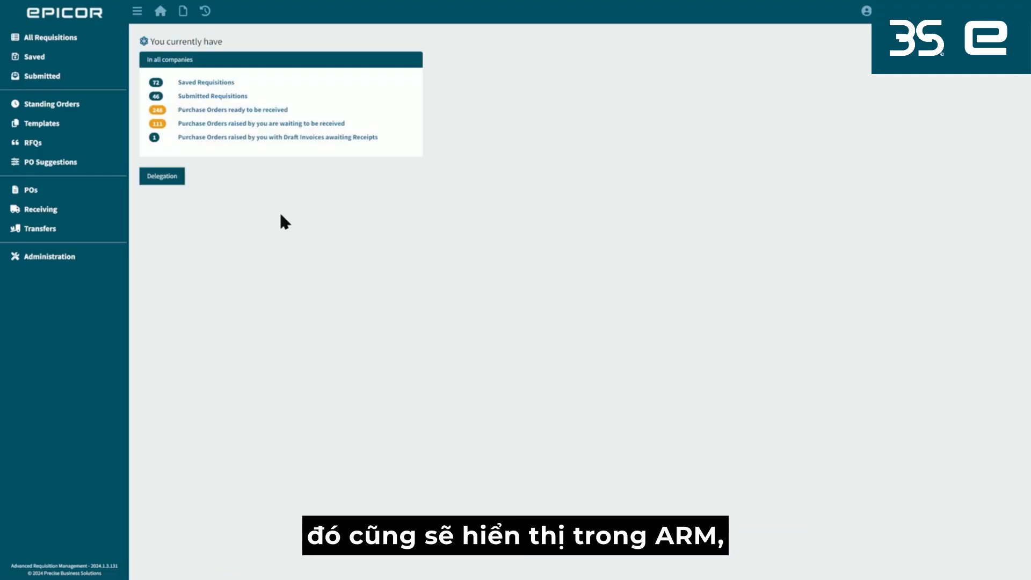
Create a requisition from the PO suggestions in rows 1, 3, 4 and 5 without overriding the target location, and return to the dashboard.
{"action": "left_click", "coordinate": [102, 171]}
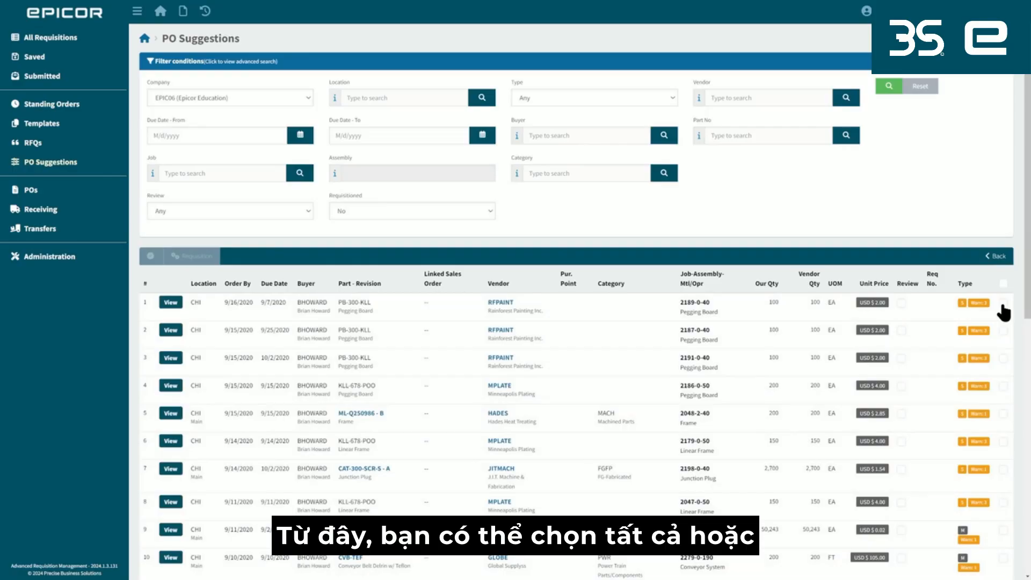
{"action": "left_click", "coordinate": [1004, 284]}
{"action": "left_click", "coordinate": [1004, 285]}
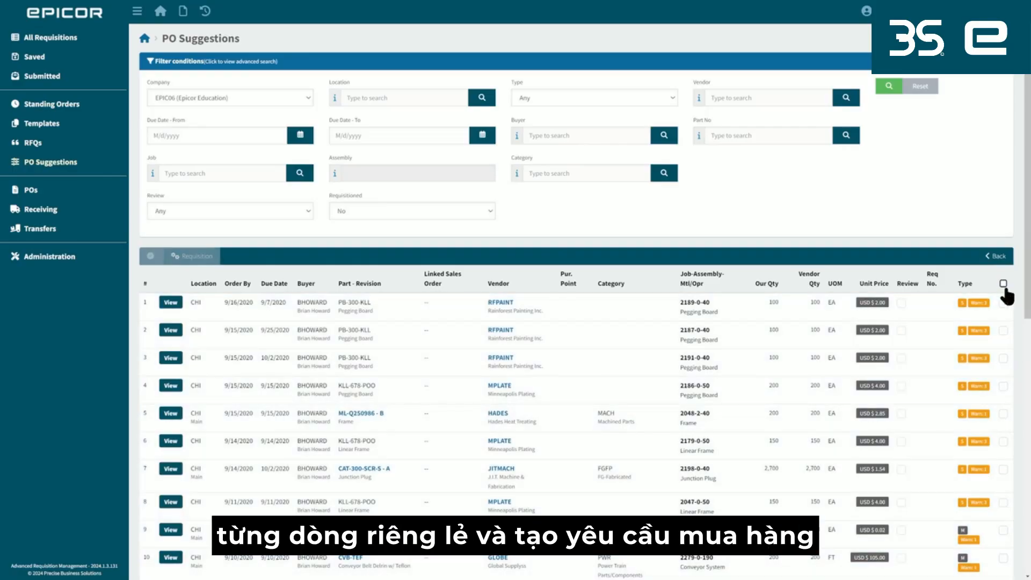
{"action": "left_click", "coordinate": [1003, 303]}
{"action": "left_click", "coordinate": [1003, 358]}
{"action": "left_click", "coordinate": [1003, 386]}
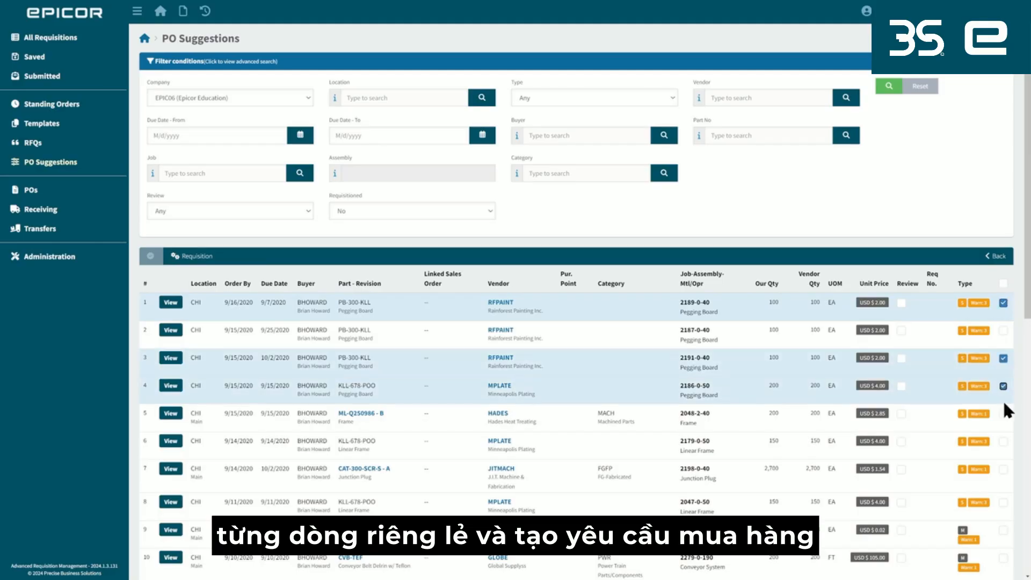
{"action": "left_click", "coordinate": [1004, 413]}
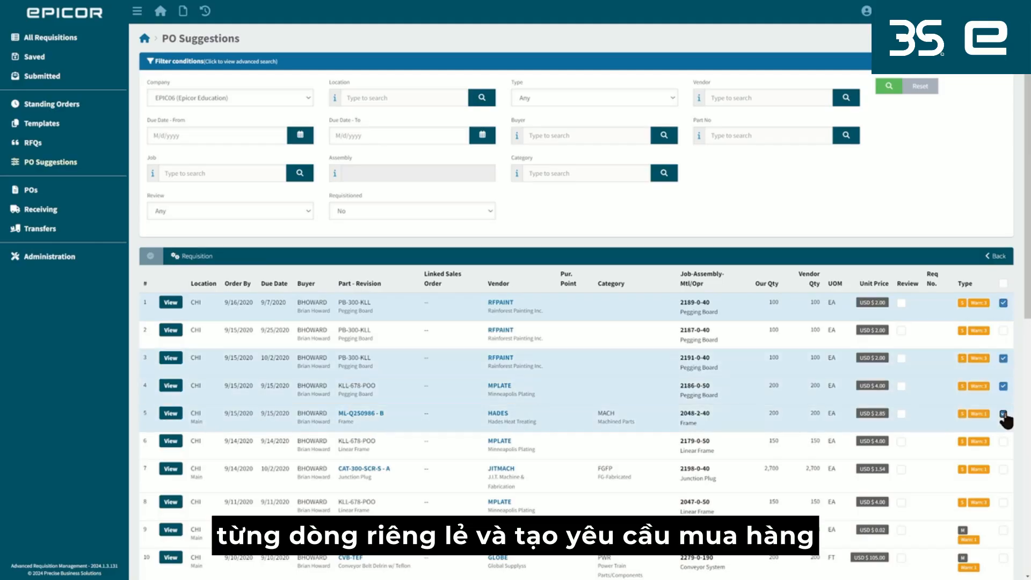
{"action": "left_click", "coordinate": [195, 264]}
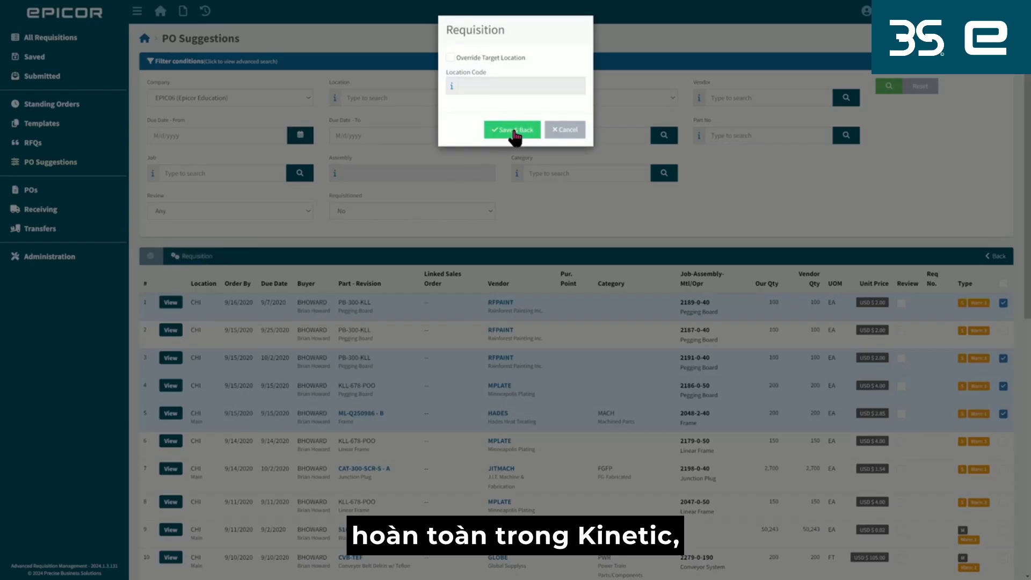
{"action": "left_click", "coordinate": [514, 132]}
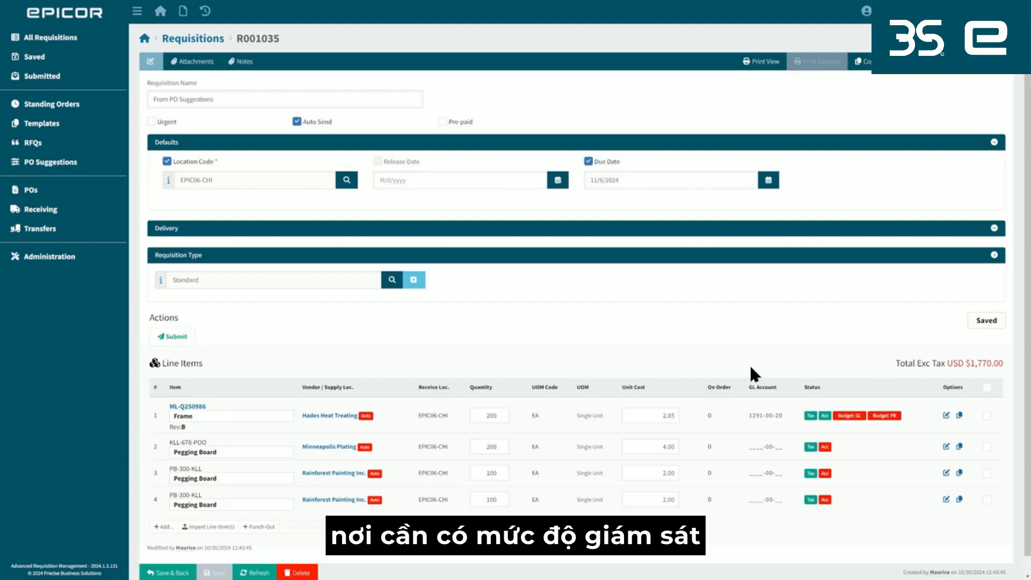
{"action": "left_click", "coordinate": [161, 13]}
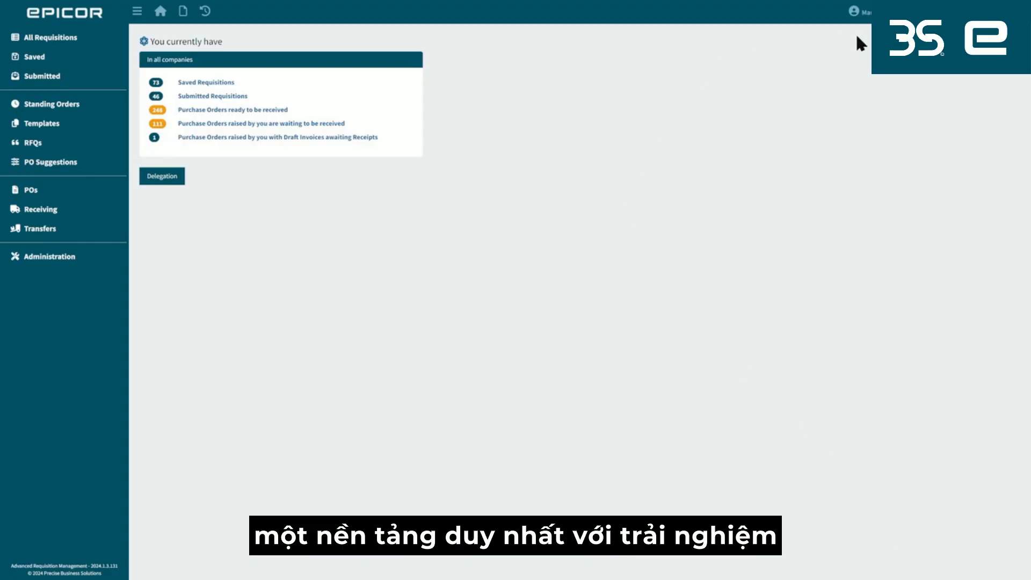
Log out and sign in to ARM as a different user with that user's account name and saved account password.
{"action": "left_click", "coordinate": [856, 11]}
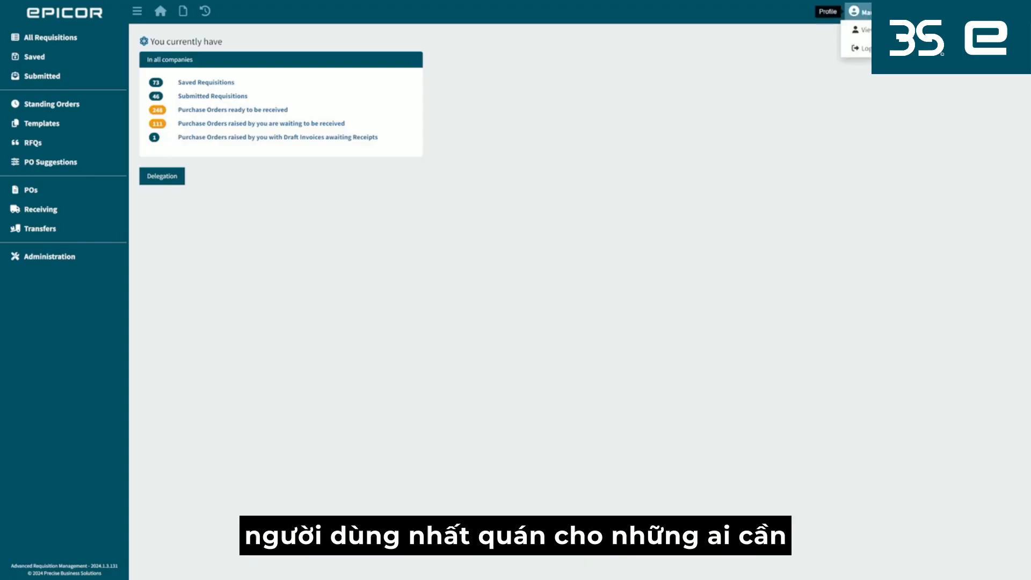
{"action": "left_click", "coordinate": [864, 48]}
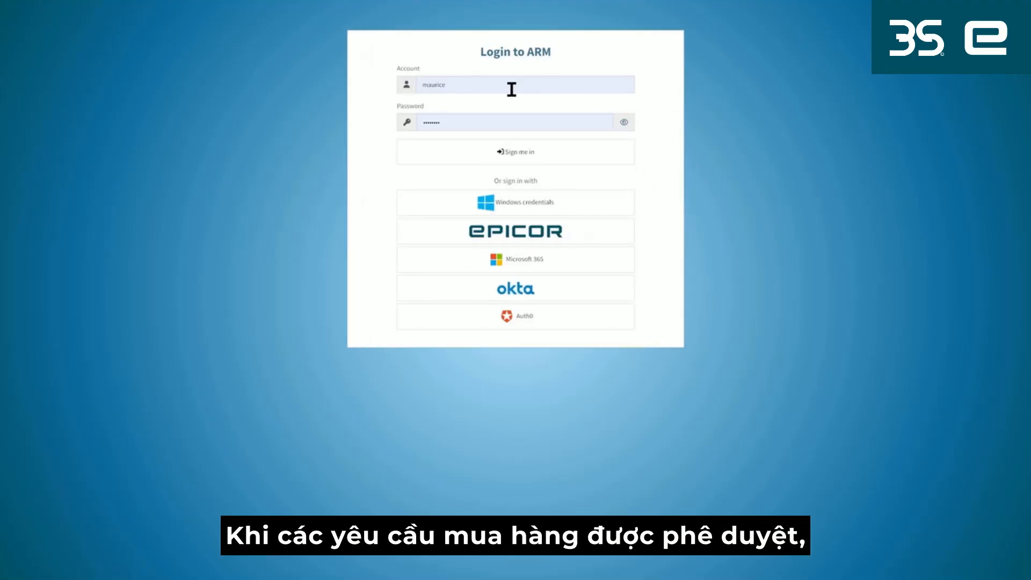
{"action": "double_click", "coordinate": [435, 84]}
{"action": "type", "text": "jen"}
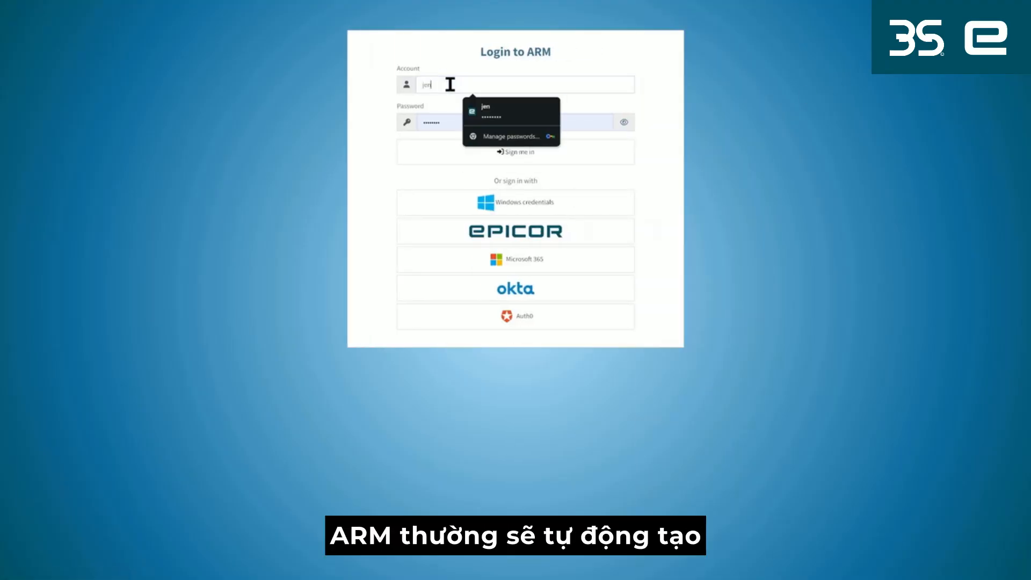
{"action": "left_click", "coordinate": [469, 108]}
{"action": "left_click", "coordinate": [433, 161]}
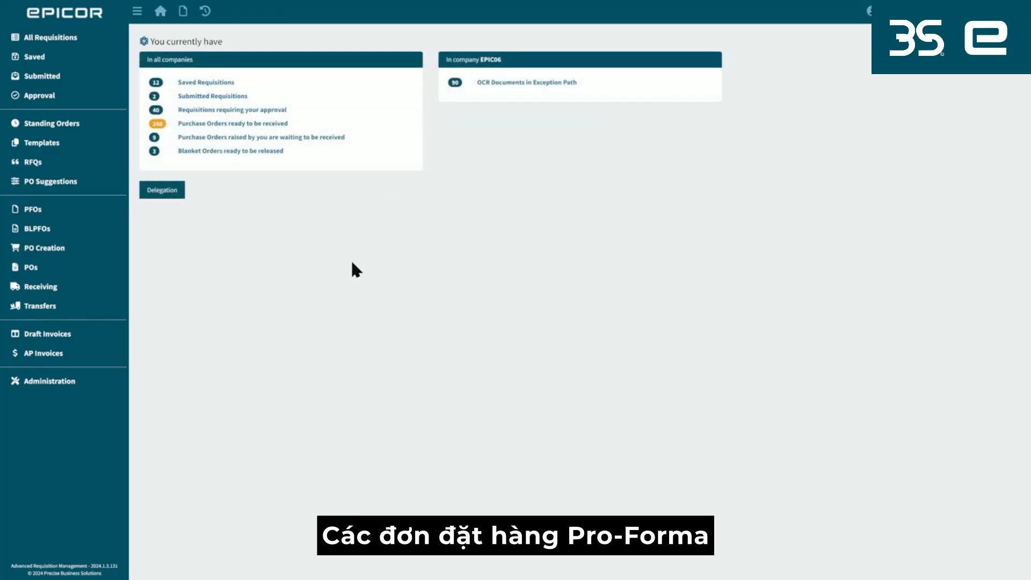
Review the newest ADELPHI pro-forma order with status New and its Create PO workflow option, and return to the dashboard.
{"action": "left_click", "coordinate": [76, 214]}
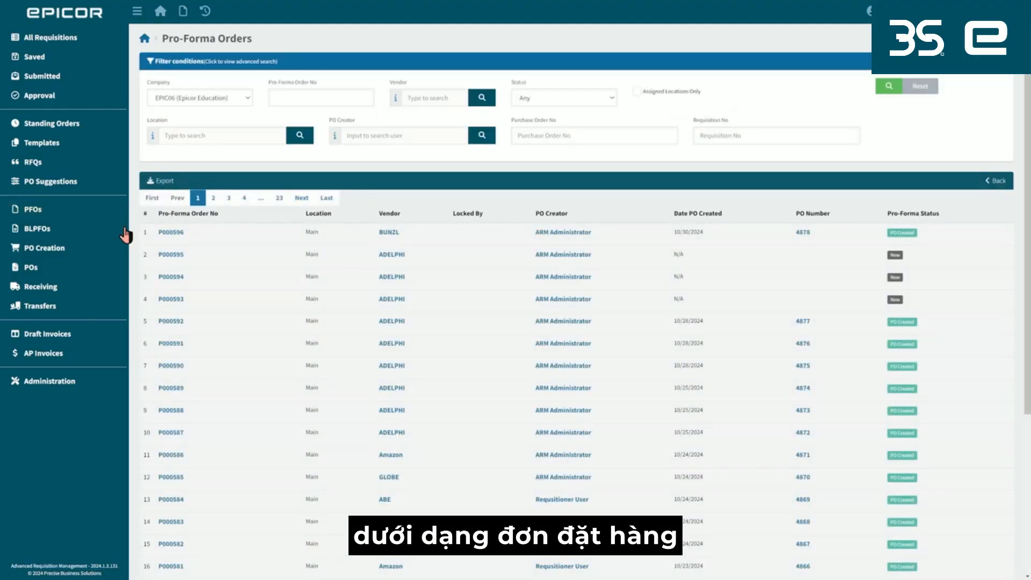
{"action": "left_click", "coordinate": [173, 253]}
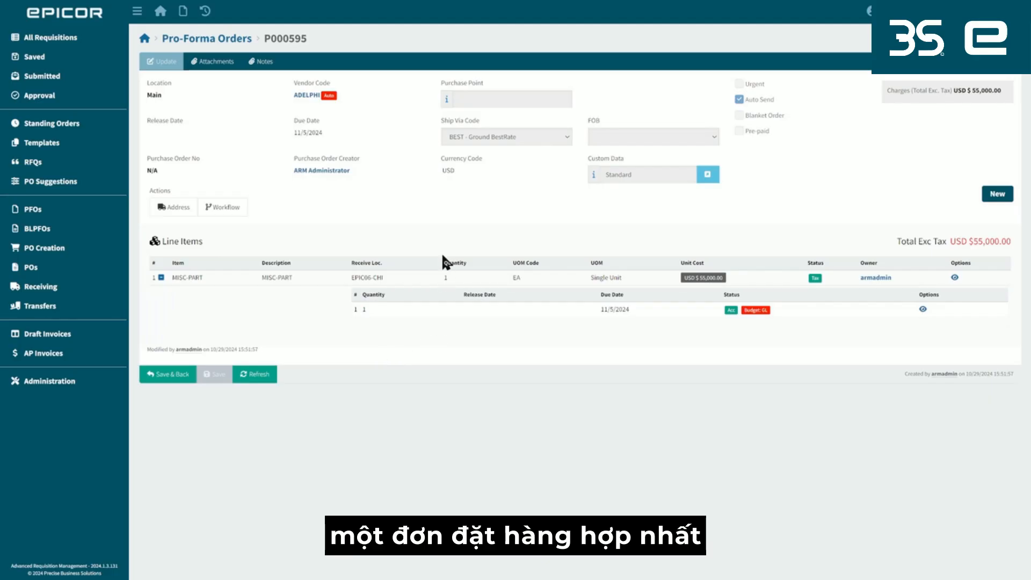
{"action": "left_click", "coordinate": [223, 208]}
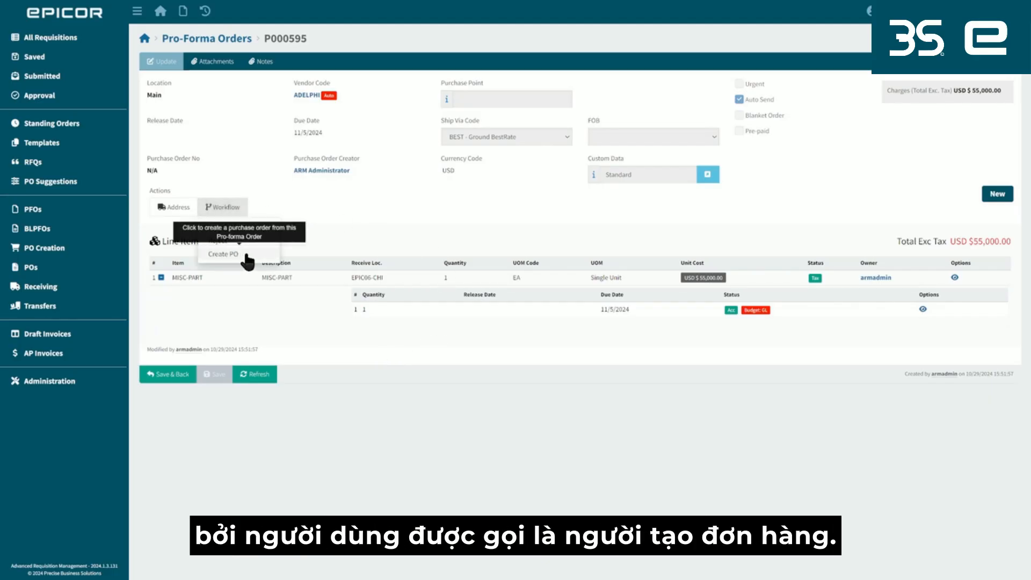
{"action": "left_click", "coordinate": [387, 221]}
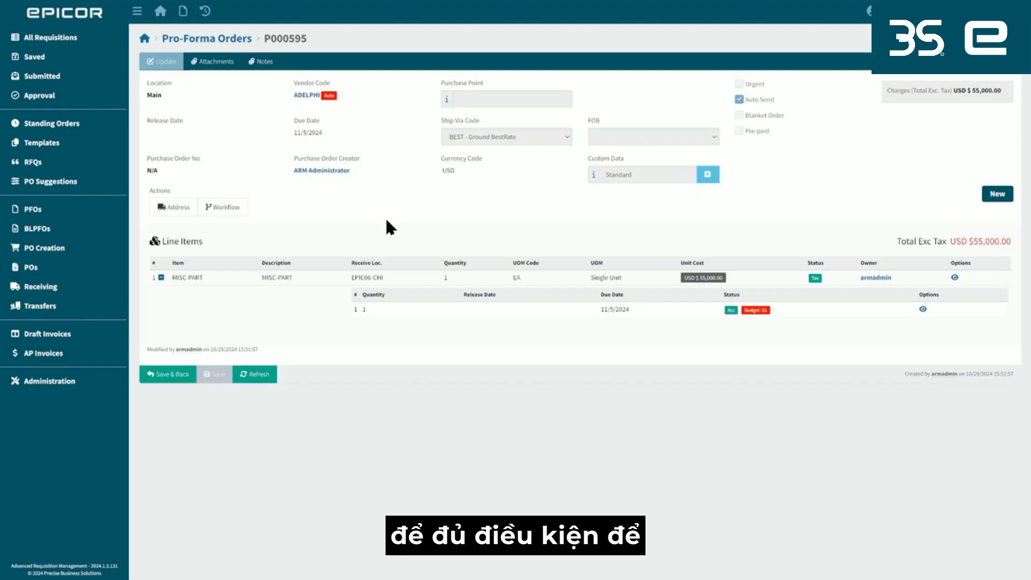
{"action": "left_click", "coordinate": [163, 19]}
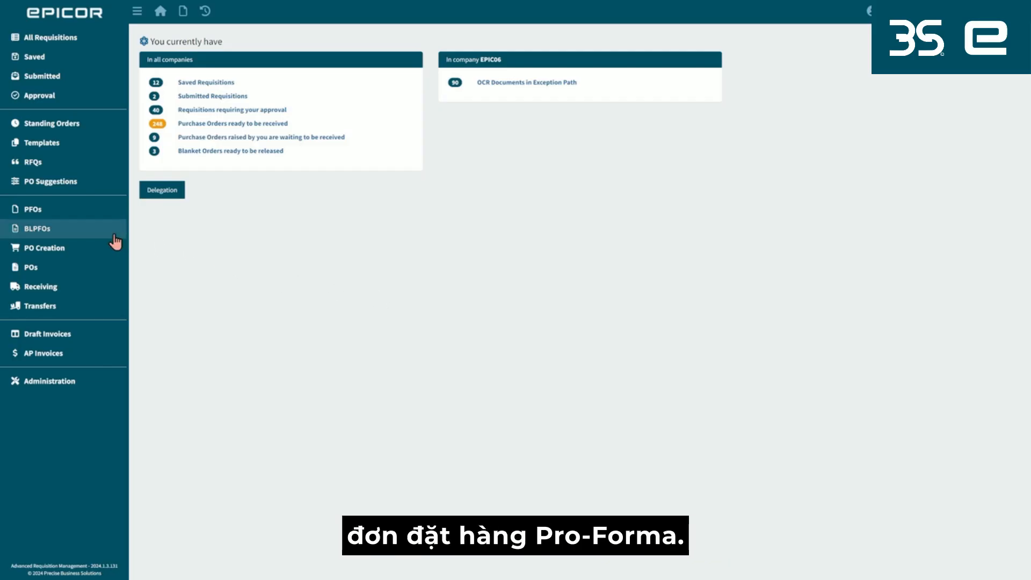
Open the ADELPHI blanket pro-forma order that runs from 8/21/2024 to 3/8/2025.
{"action": "left_click", "coordinate": [88, 237]}
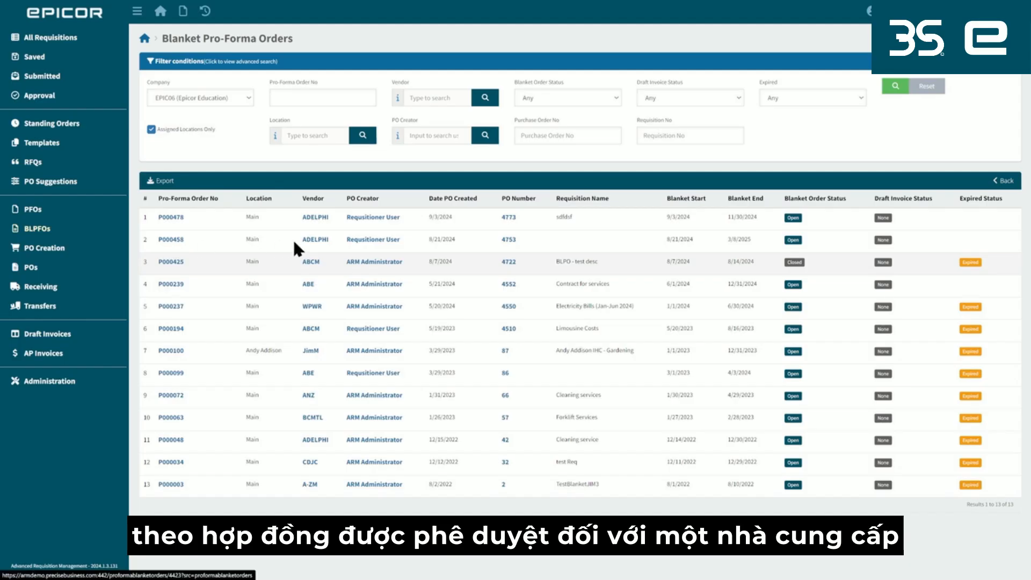
{"action": "double_click", "coordinate": [307, 239]}
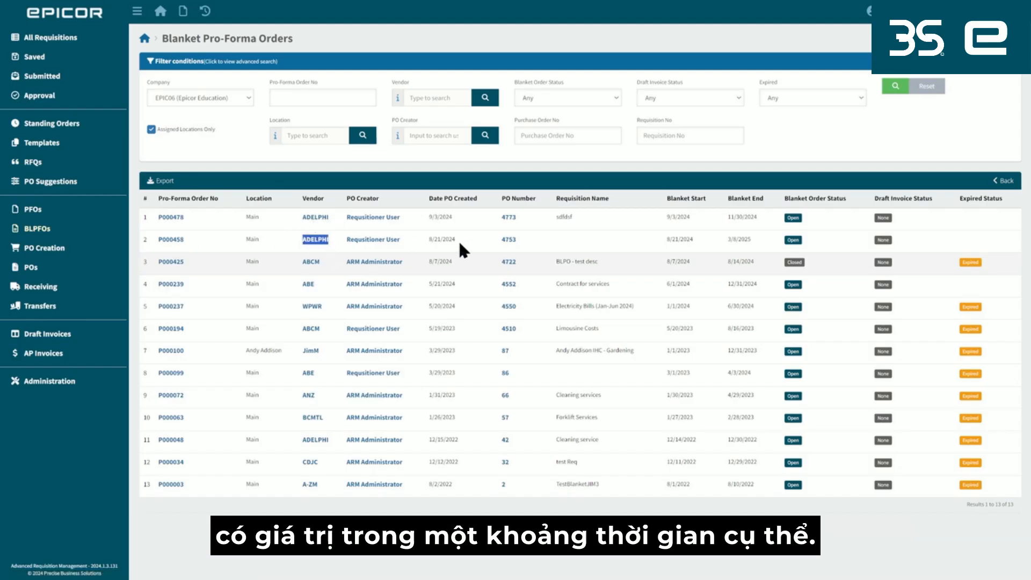
{"action": "left_click", "coordinate": [169, 240]}
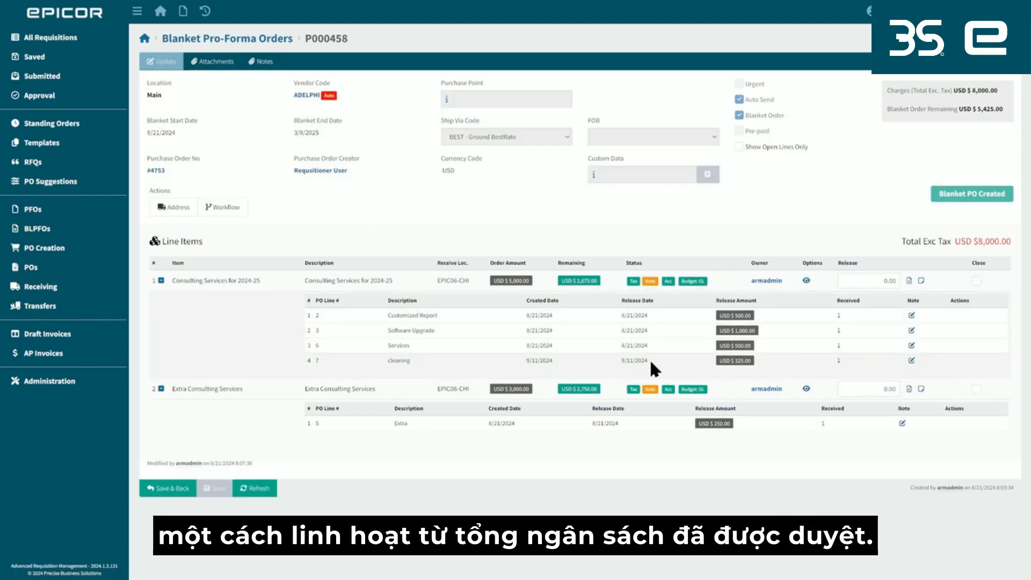
Try a release amount of 300 on the Consulting Services for 2024-25 line and look at the Release workflow option.
{"action": "left_click", "coordinate": [888, 282]}
{"action": "type", "text": "300"}
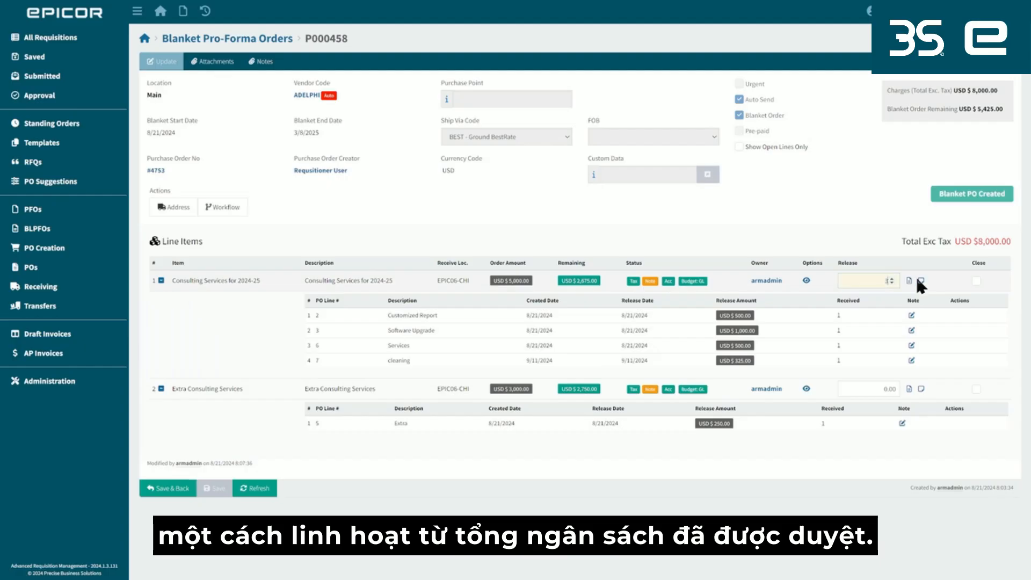
{"action": "left_click", "coordinate": [212, 215]}
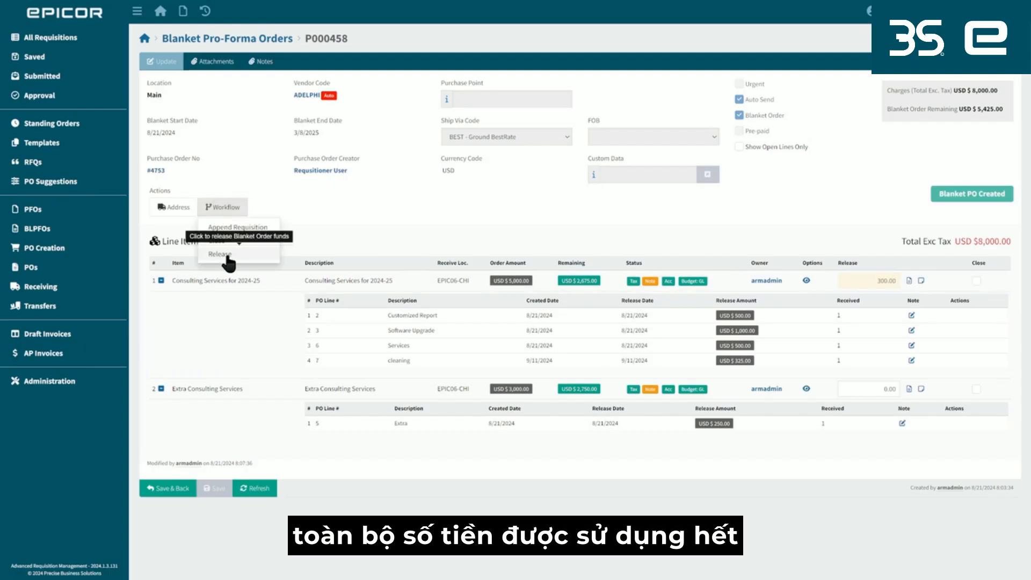
{"action": "left_click", "coordinate": [372, 232]}
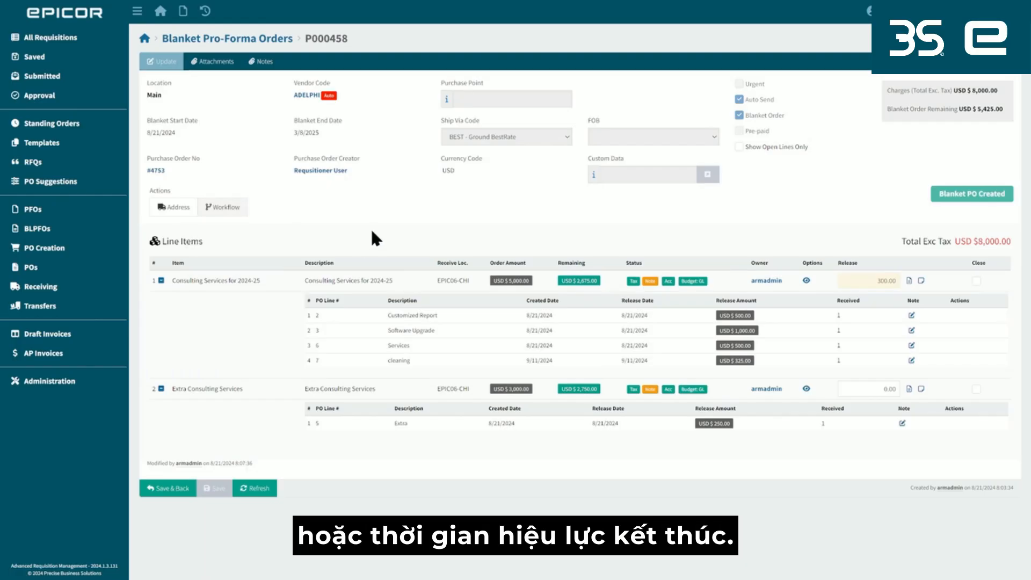
Examine the descriptions of the released lines, the blanket order's remaining amount and its total charges.
{"action": "left_click_drag", "start_coordinate": [398, 315], "coordinate": [411, 359]}
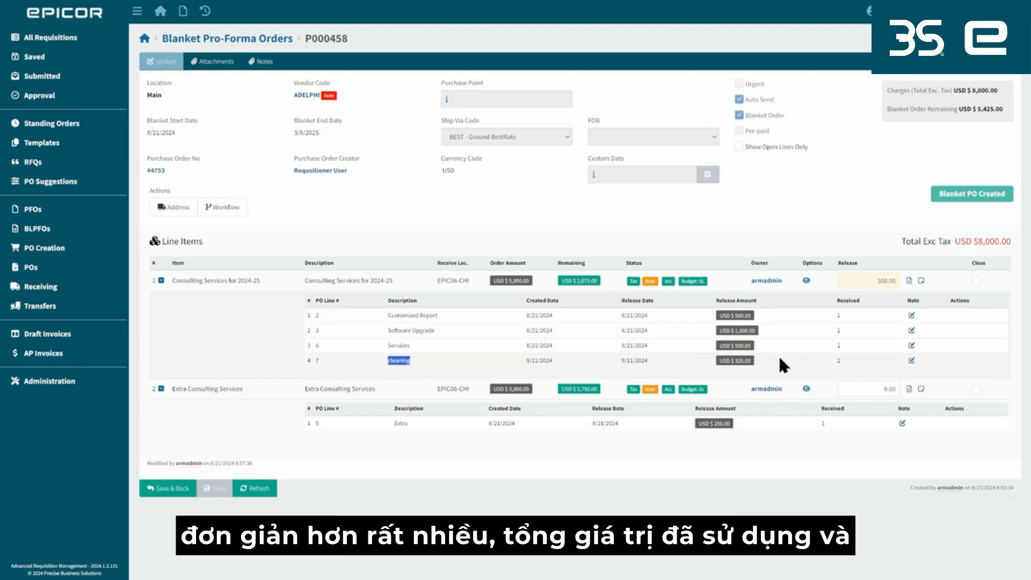
{"action": "left_click", "coordinate": [1002, 108]}
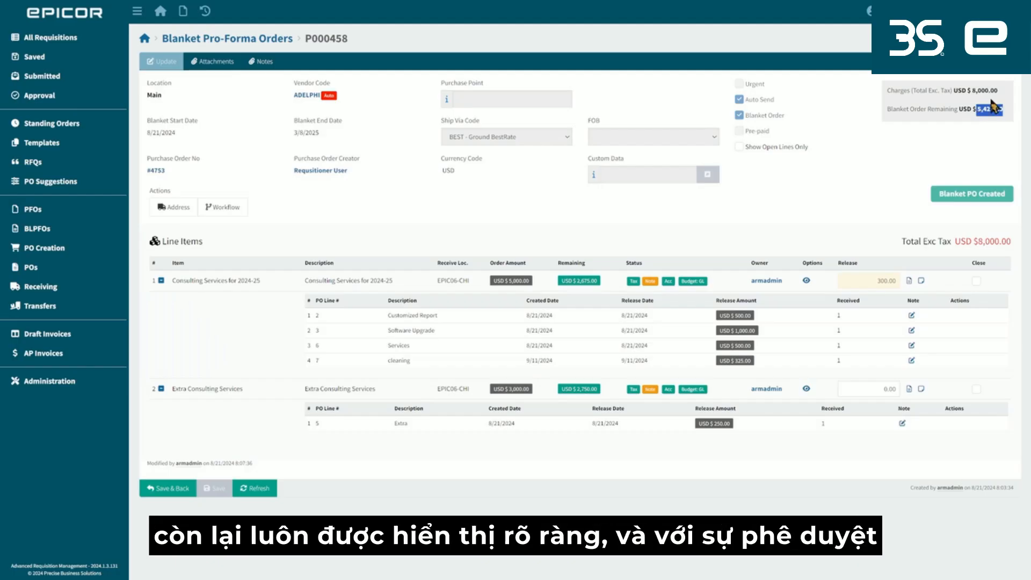
{"action": "left_click_drag", "start_coordinate": [998, 91], "coordinate": [971, 91]}
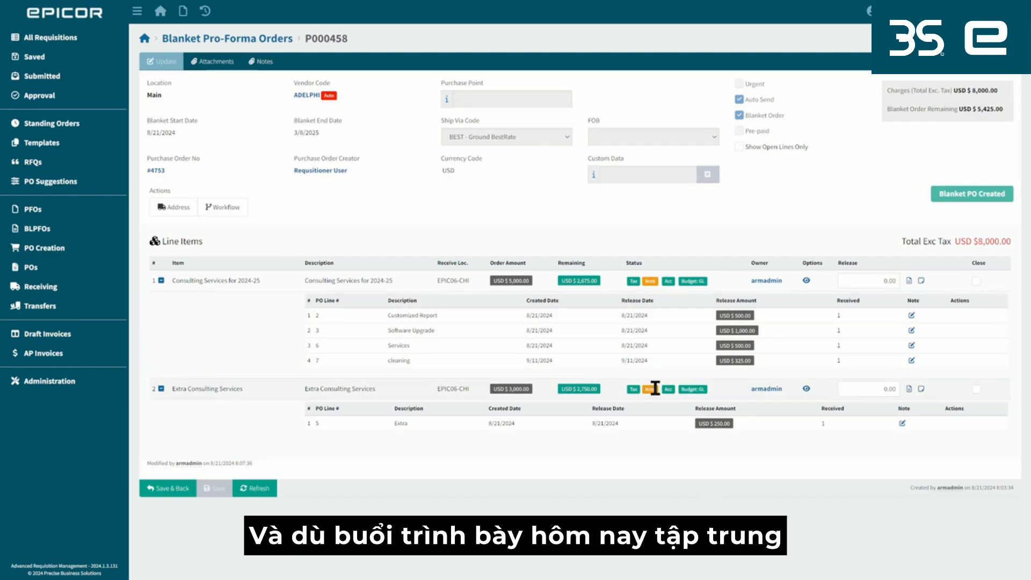
Create a new requisition, open its catalogue items to view the Multilayer Racing Gasket's Line Type options, and return to the dashboard.
{"action": "left_click", "coordinate": [183, 11]}
{"action": "left_click", "coordinate": [207, 31]}
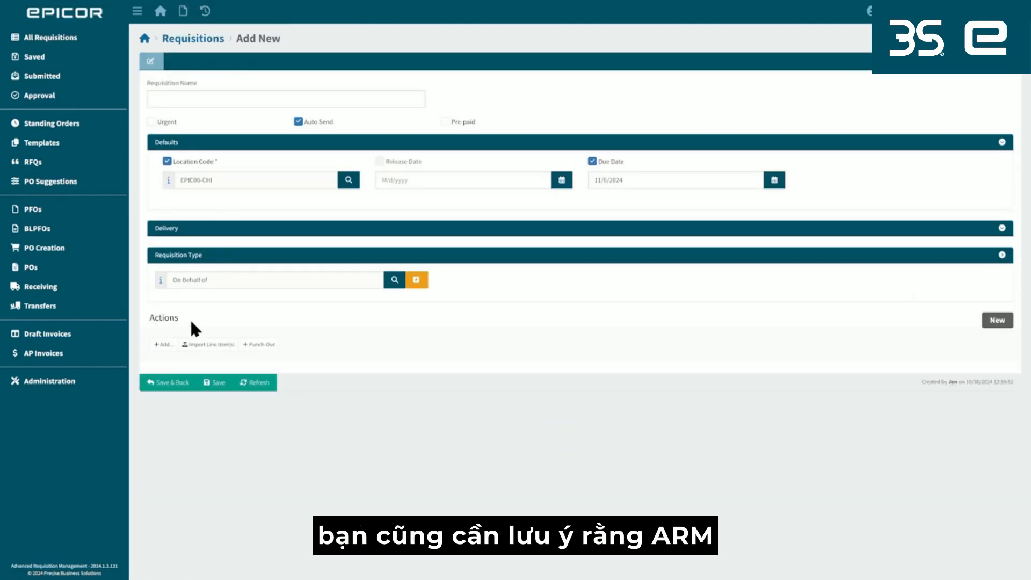
{"action": "left_click", "coordinate": [161, 344]}
{"action": "left_click", "coordinate": [178, 362]}
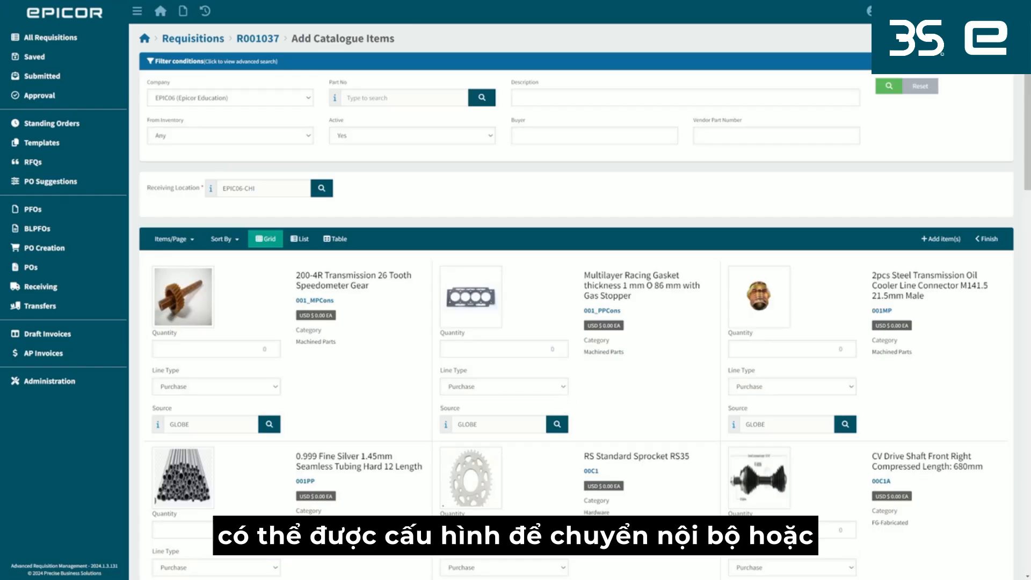
{"action": "left_click", "coordinate": [558, 388]}
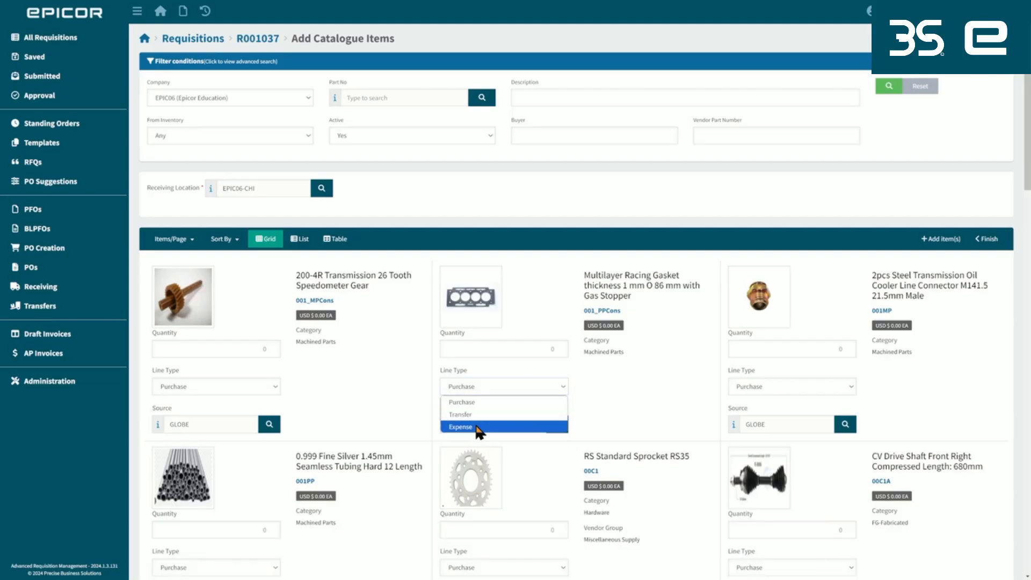
{"action": "left_click", "coordinate": [161, 12]}
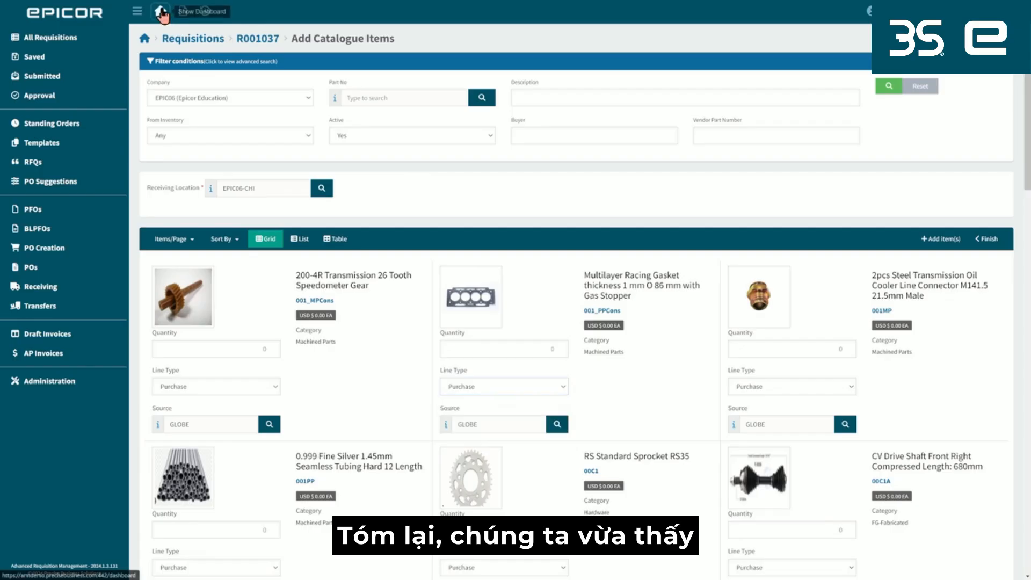